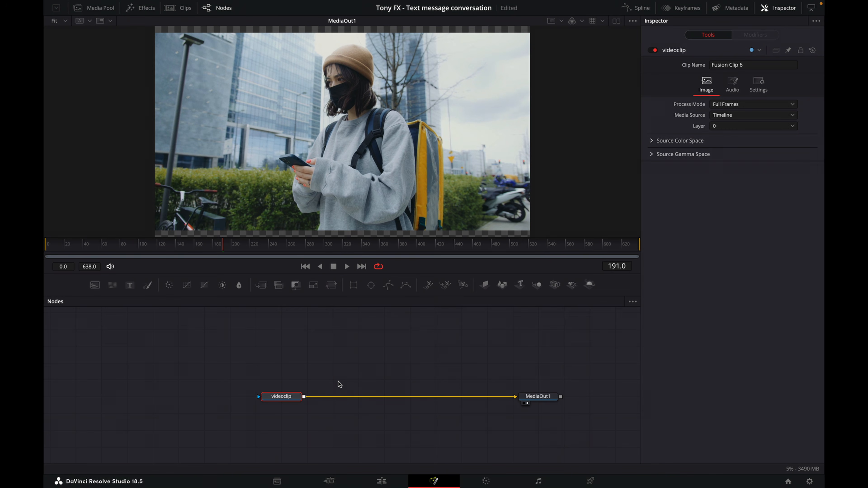
Add a Background node above the videoclip connection, rename it bg_blue and show it in the viewer.
{"action": "left_click_drag", "start_coordinate": [390, 358], "coordinate": [352, 388]}
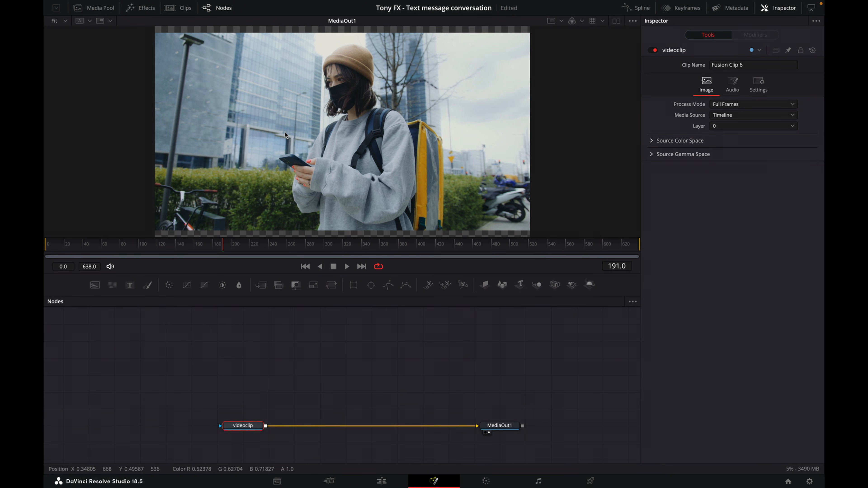
{"action": "left_click_drag", "start_coordinate": [95, 285], "coordinate": [323, 382]}
{"action": "right_click", "coordinate": [330, 375]}
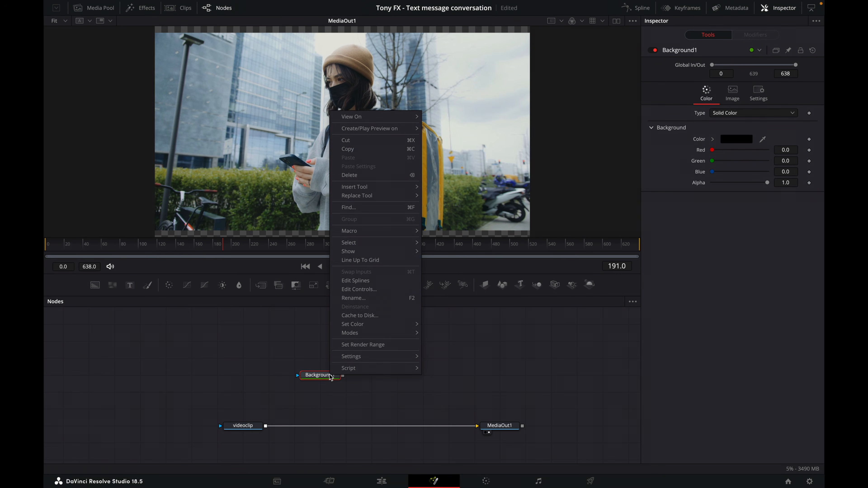
{"action": "left_click", "coordinate": [382, 298]}
{"action": "type", "text": "bg_blue"}
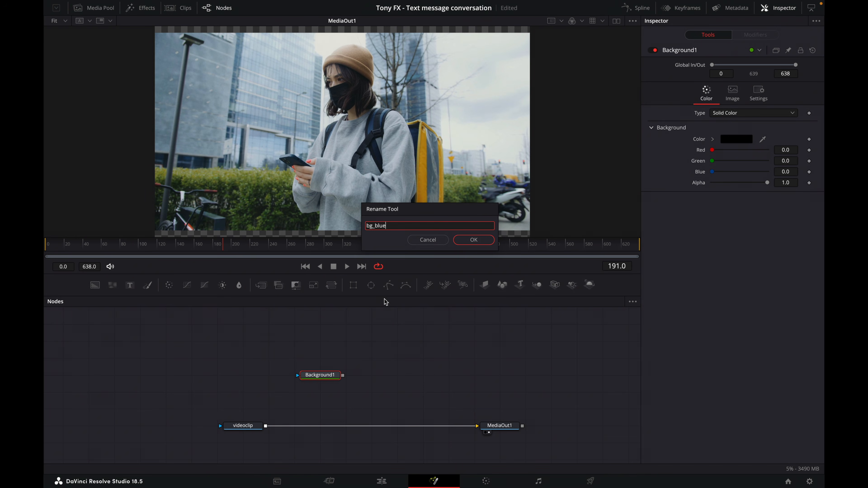
{"action": "left_click", "coordinate": [473, 239]}
{"action": "key", "text": "1"}
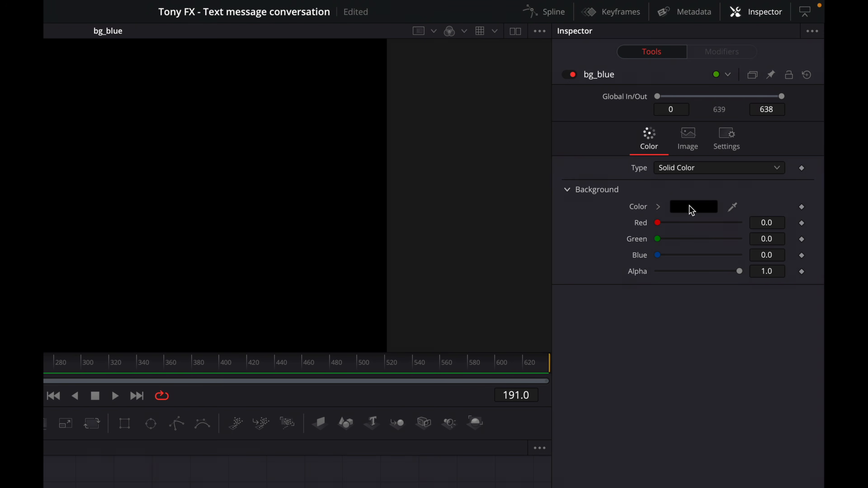
Set the bg_blue background's solid colour to hex 408AB6.
{"action": "left_click", "coordinate": [689, 206]}
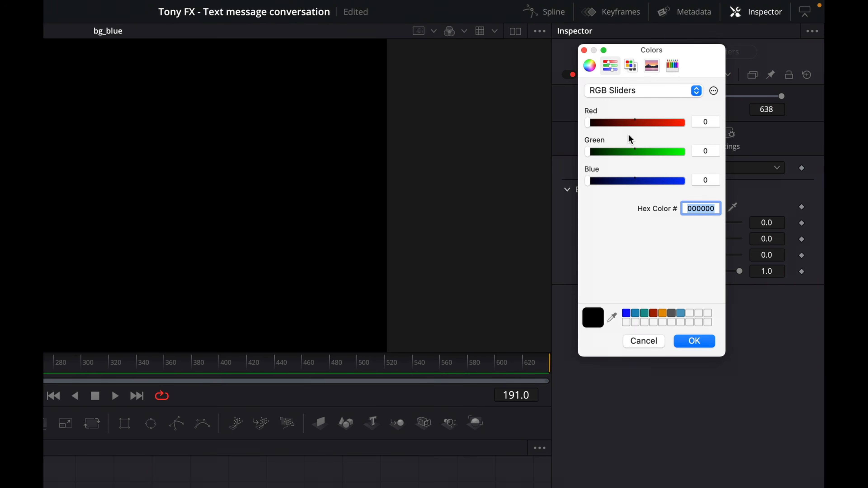
{"action": "left_click", "coordinate": [593, 69]}
{"action": "left_click", "coordinate": [611, 65]}
{"action": "left_click", "coordinate": [630, 66]}
{"action": "left_click", "coordinate": [651, 67]}
{"action": "left_click", "coordinate": [672, 66]}
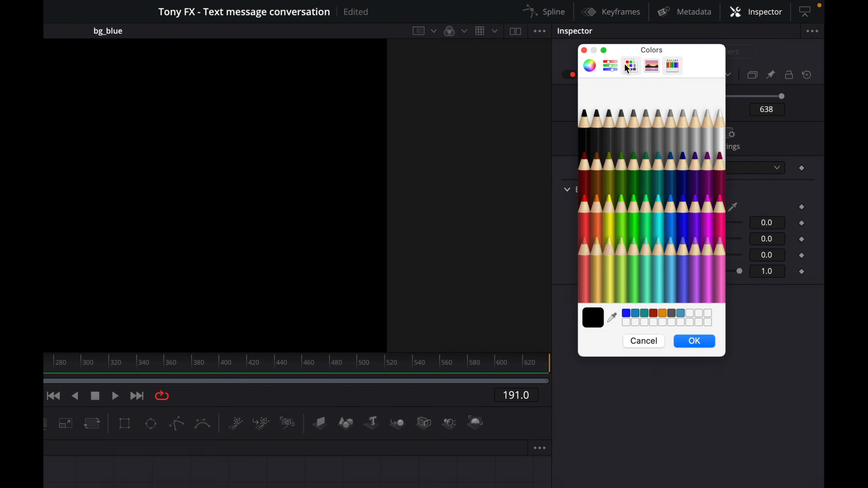
{"action": "left_click", "coordinate": [607, 68]}
{"action": "double_click", "coordinate": [696, 208]}
{"action": "type", "text": "408AB6"}
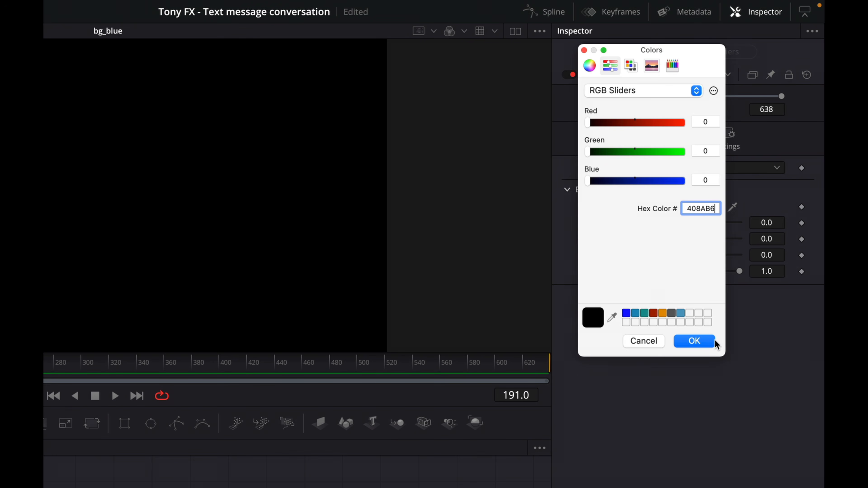
{"action": "left_click", "coordinate": [701, 341]}
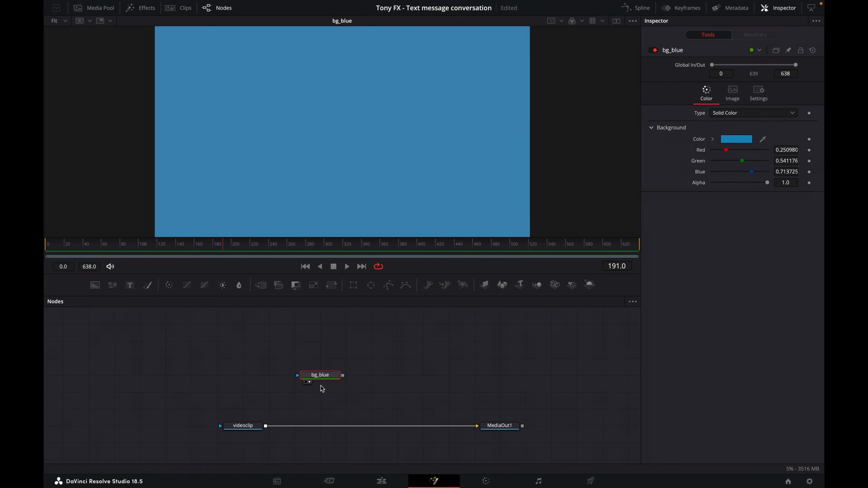
Attach a Brightness Contrast node below bg_blue, rename it opacity and show it in the viewer.
{"action": "left_click_drag", "start_coordinate": [321, 375], "coordinate": [321, 341]}
{"action": "left_click", "coordinate": [378, 350]}
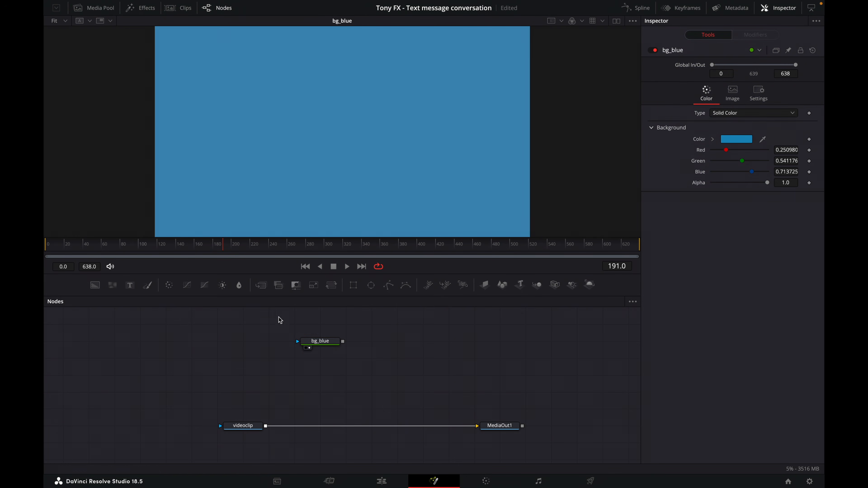
{"action": "left_click_drag", "start_coordinate": [222, 286], "coordinate": [330, 361]}
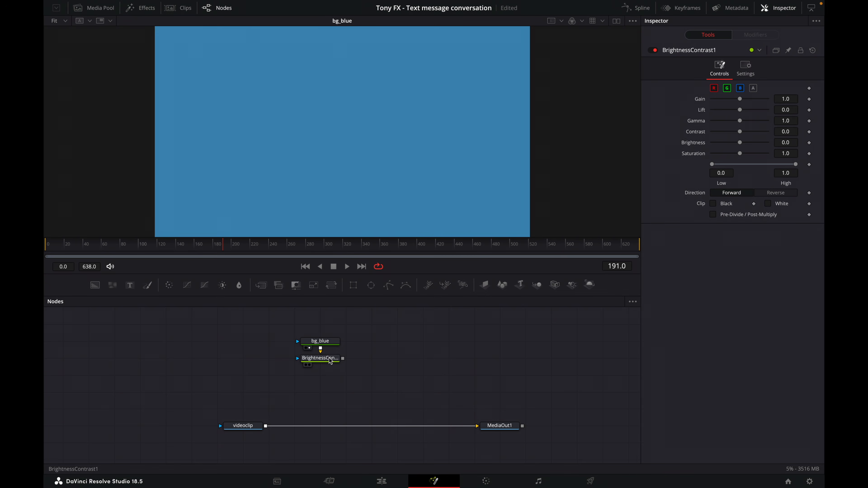
{"action": "right_click", "coordinate": [330, 362]}
{"action": "left_click", "coordinate": [369, 286]}
{"action": "type", "text": "opacity"}
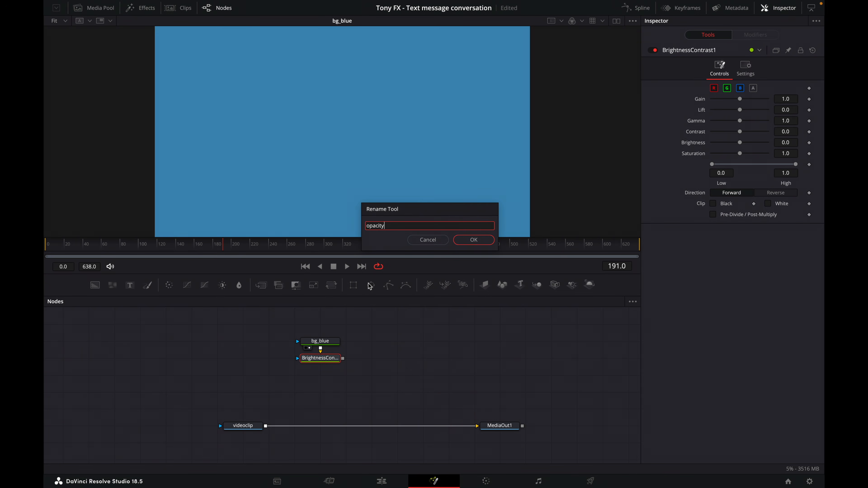
{"action": "left_click", "coordinate": [466, 240]}
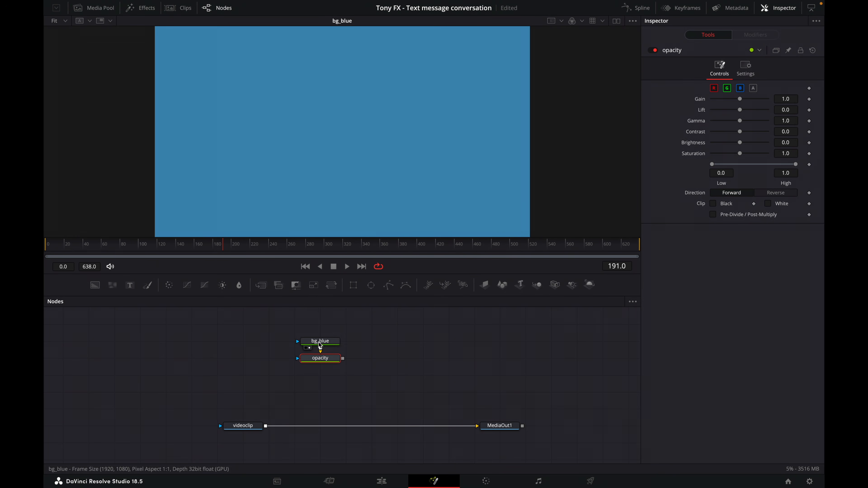
{"action": "key", "text": "1"}
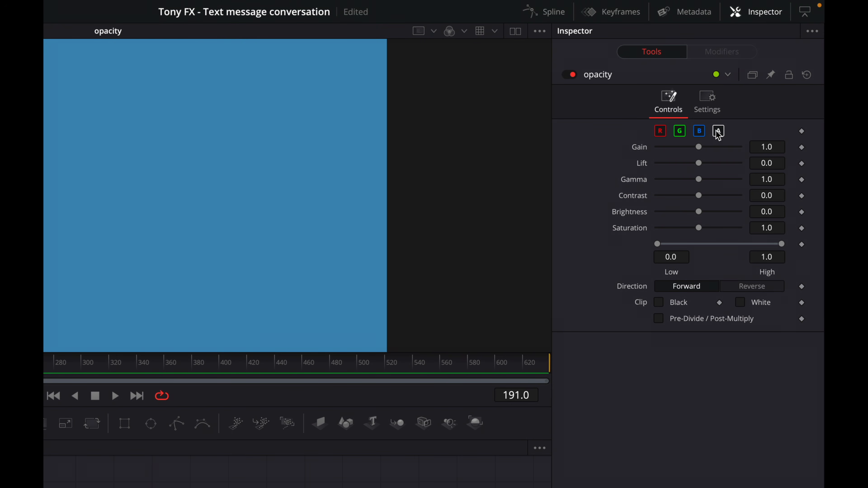
Make the opacity node affect the alpha channel and set its gain to 0.9.
{"action": "mouse_move", "coordinate": [699, 147]}
{"action": "left_mouse_down"}
{"action": "mouse_move", "coordinate": [670, 147]}
{"action": "mouse_move", "coordinate": [701, 153]}
{"action": "mouse_move", "coordinate": [684, 151]}
{"action": "left_mouse_up"}
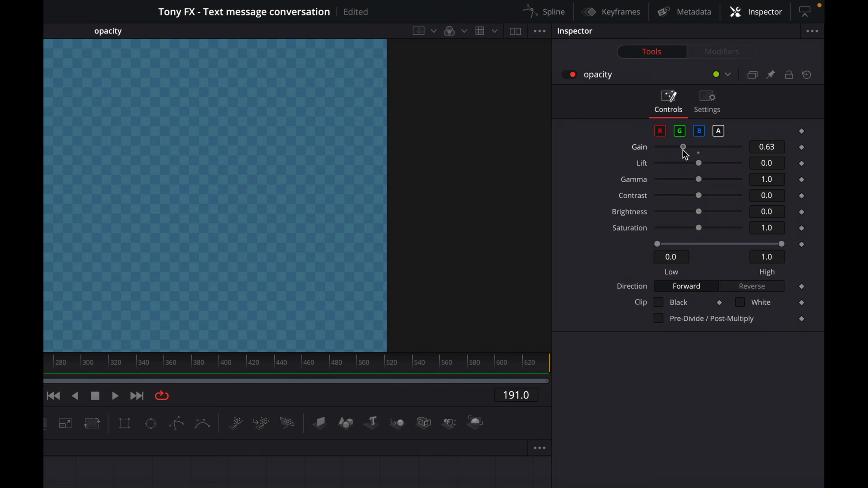
{"action": "left_click", "coordinate": [774, 147]}
{"action": "key", "text": "BackSpace"}
{"action": "key", "text": "BackSpace"}
{"action": "type", "text": "9"}
{"action": "key", "text": "Tab"}
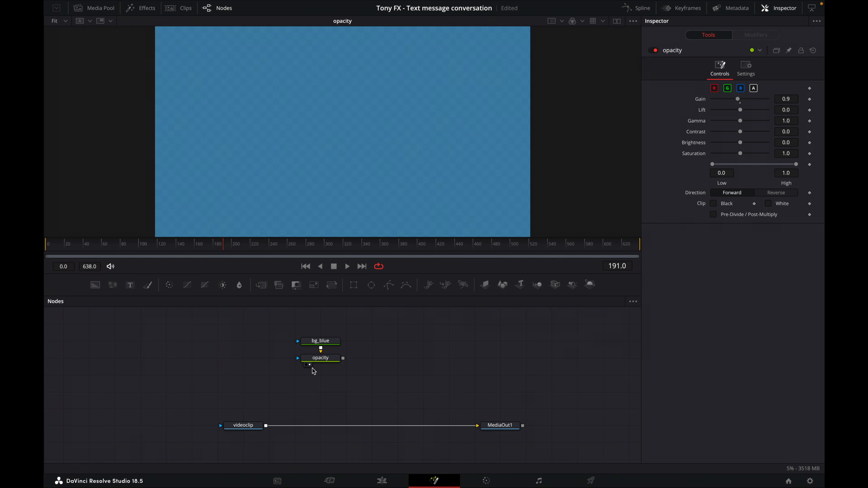
Add a Transform node after the opacity node, rename it box_transform and show it in the viewer.
{"action": "left_click", "coordinate": [317, 360]}
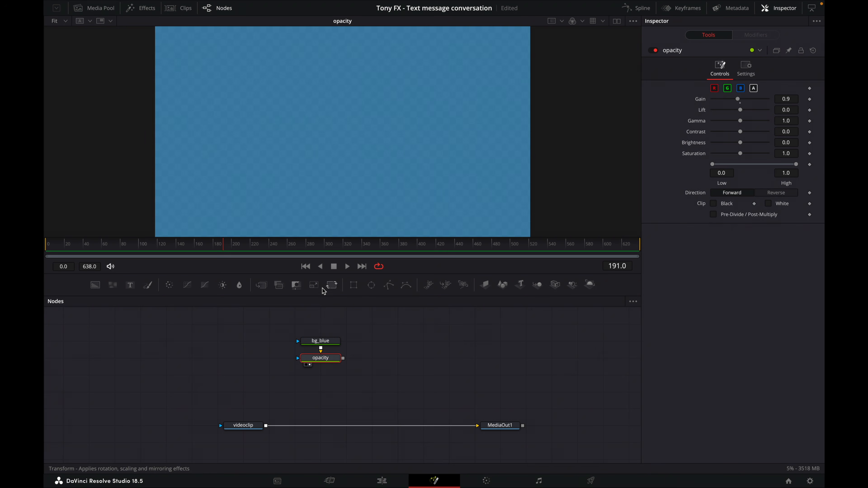
{"action": "left_click", "coordinate": [331, 286]}
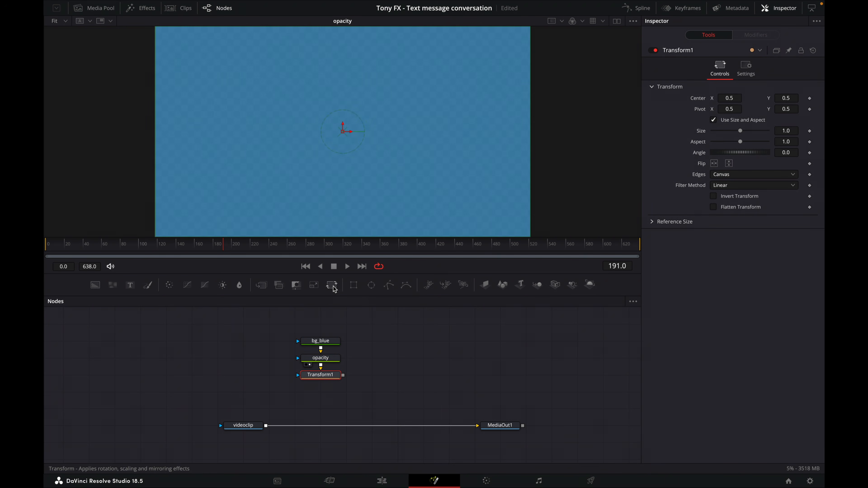
{"action": "right_click", "coordinate": [312, 374]}
{"action": "left_click", "coordinate": [344, 298]}
{"action": "type", "text": "box"}
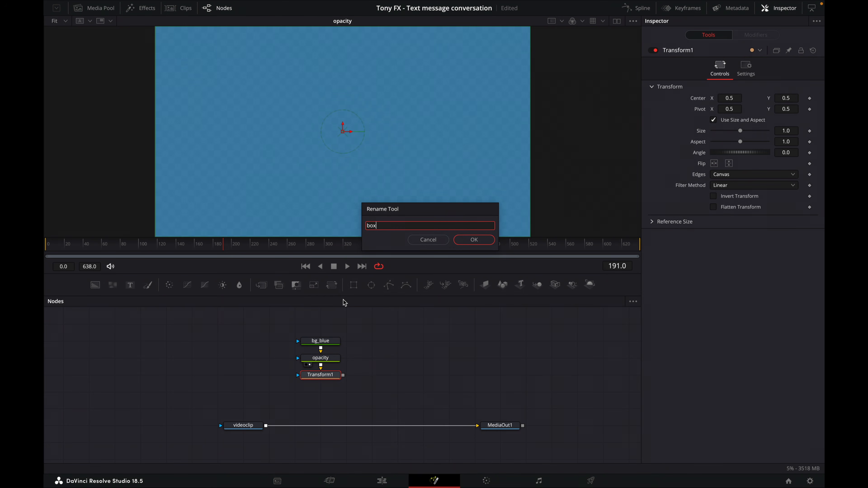
{"action": "type", "text": "_transform"}
{"action": "left_click", "coordinate": [475, 239]}
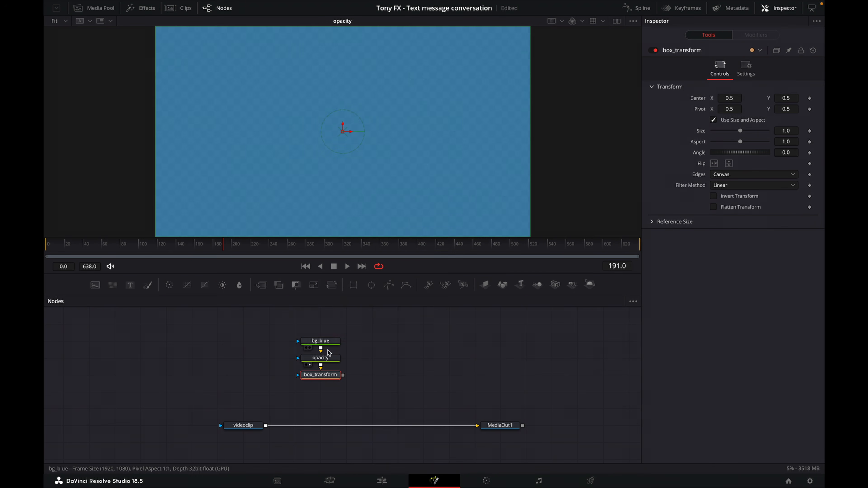
{"action": "key", "text": "1"}
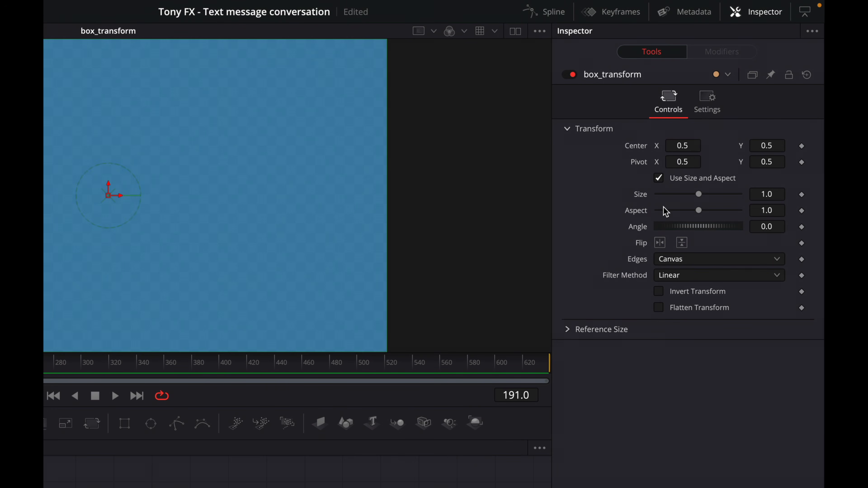
Unlink size and aspect on box_transform, and set its X size to 0.8 and Y size to 0.4.
{"action": "left_click", "coordinate": [662, 178]}
{"action": "left_click", "coordinate": [771, 194]}
{"action": "key", "text": "BackSpace"}
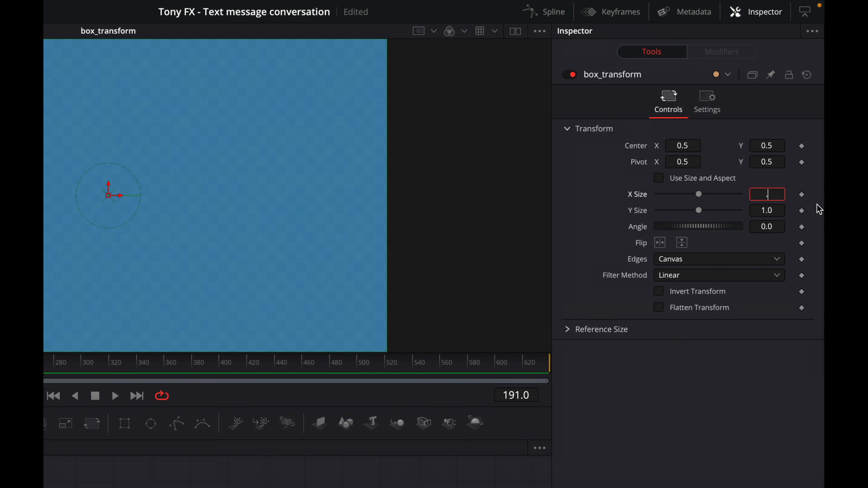
{"action": "type", "text": ".8"}
{"action": "key", "text": "Tab"}
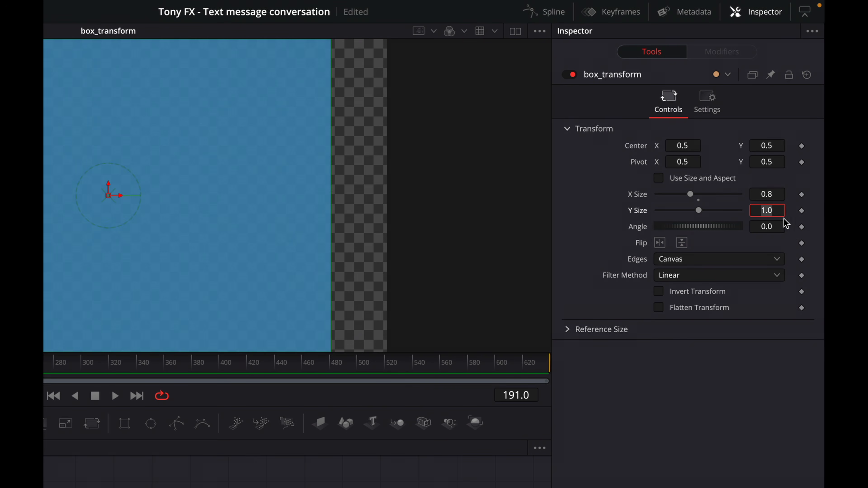
{"action": "type", "text": ".4"}
{"action": "key", "text": "Tab"}
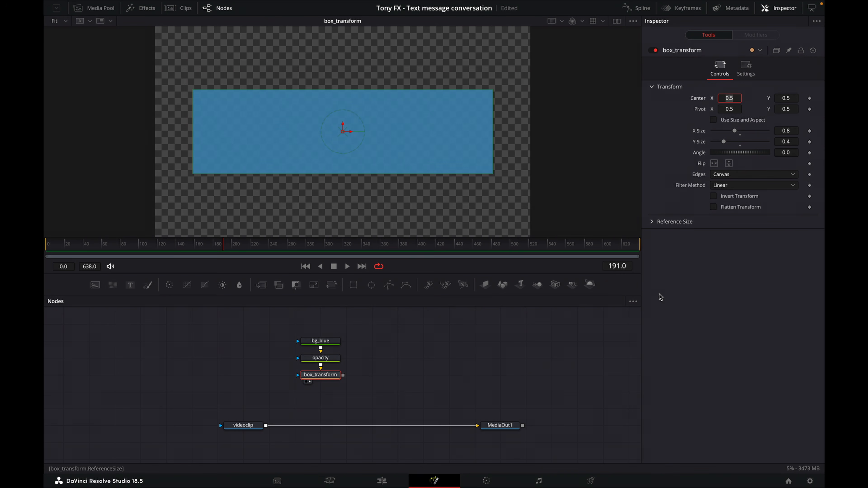
Shift the three box nodes down, and add a Rectangle mask to bg_blue with a corner radius of 0.15.
{"action": "left_click_drag", "start_coordinate": [327, 331], "coordinate": [328, 392]}
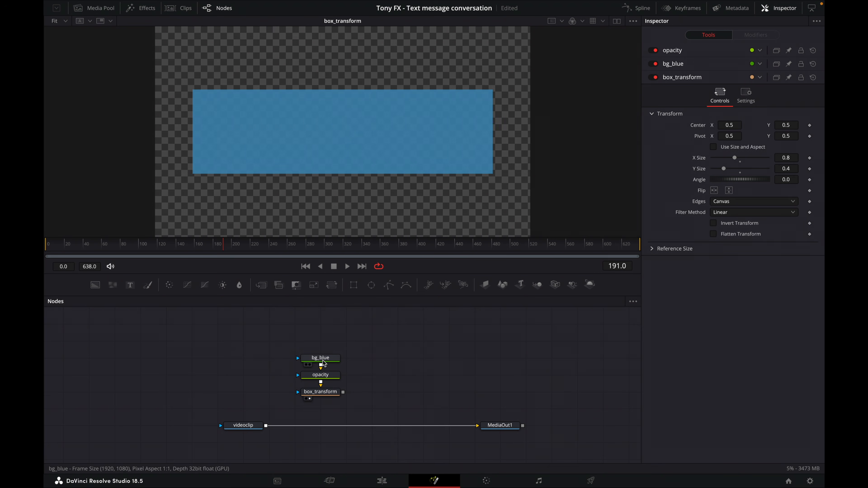
{"action": "left_click", "coordinate": [311, 361]}
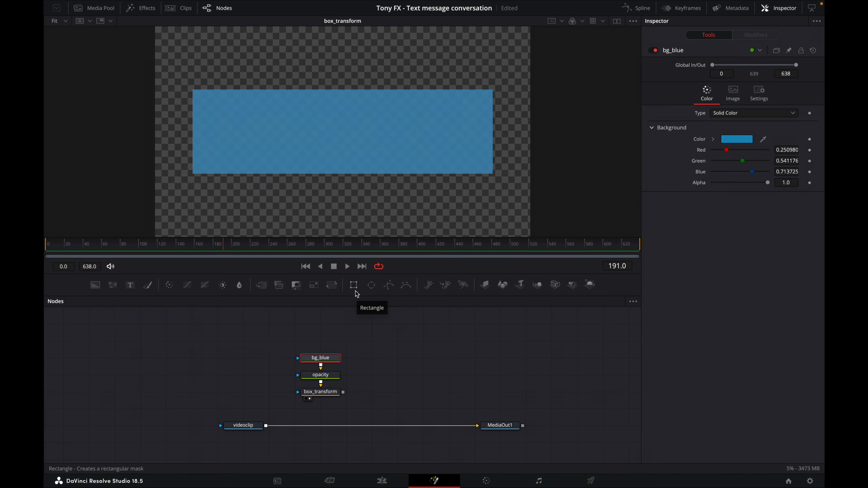
{"action": "left_click", "coordinate": [354, 286]}
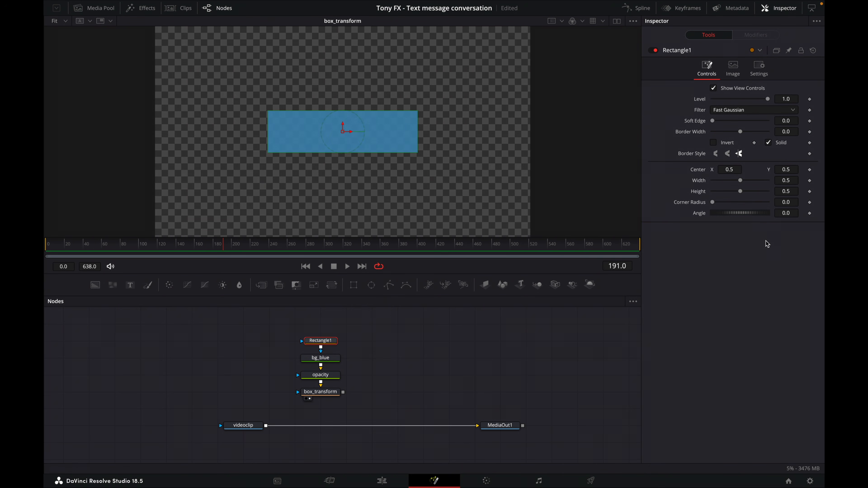
{"action": "left_click", "coordinate": [789, 203]}
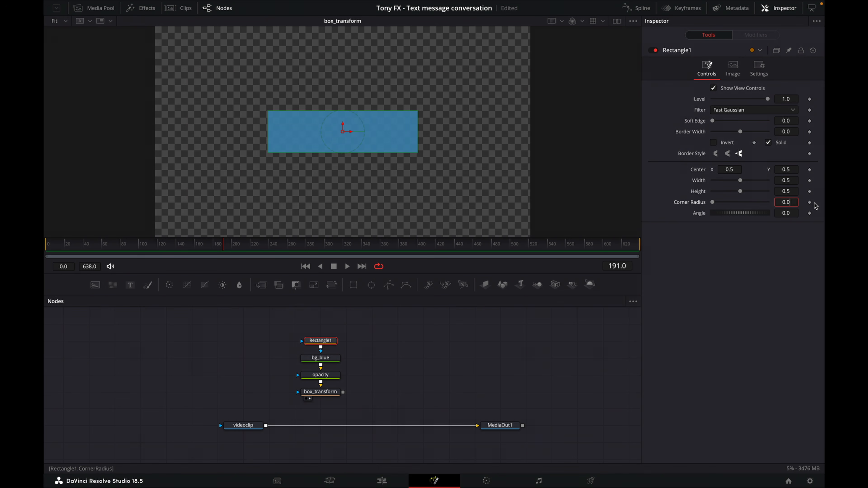
{"action": "type", "text": "15"}
{"action": "key", "text": "Tab"}
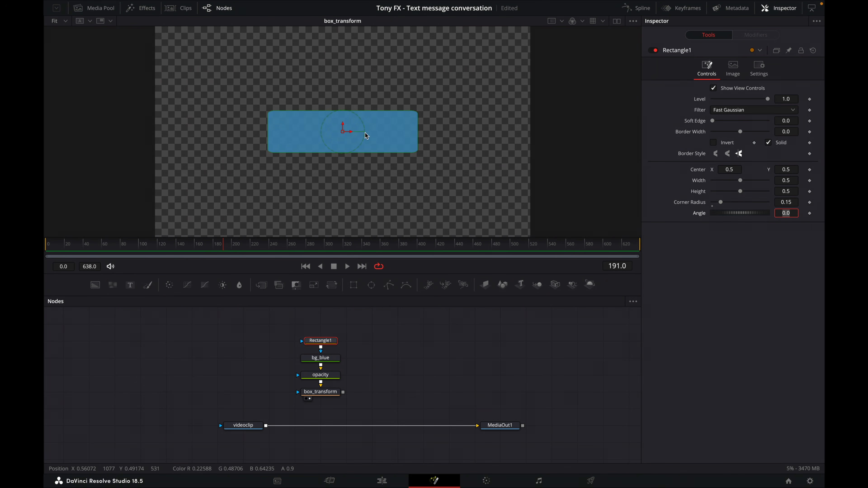
Add a Polygon mask after the rectangle mask and draw a small triangular tail at the blue box's lower-right corner.
{"action": "scroll", "coordinate": [366, 136], "scroll_direction": "up", "scroll_amount": 2}
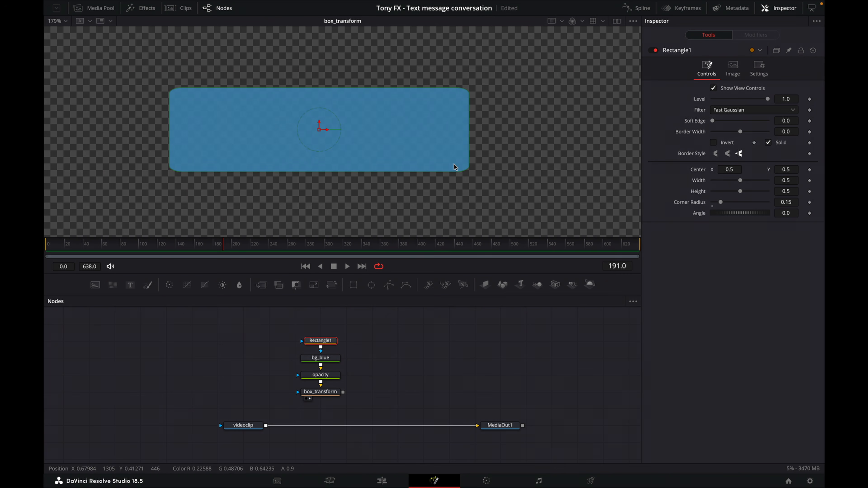
{"action": "left_click", "coordinate": [353, 349]}
{"action": "left_click", "coordinate": [330, 347]}
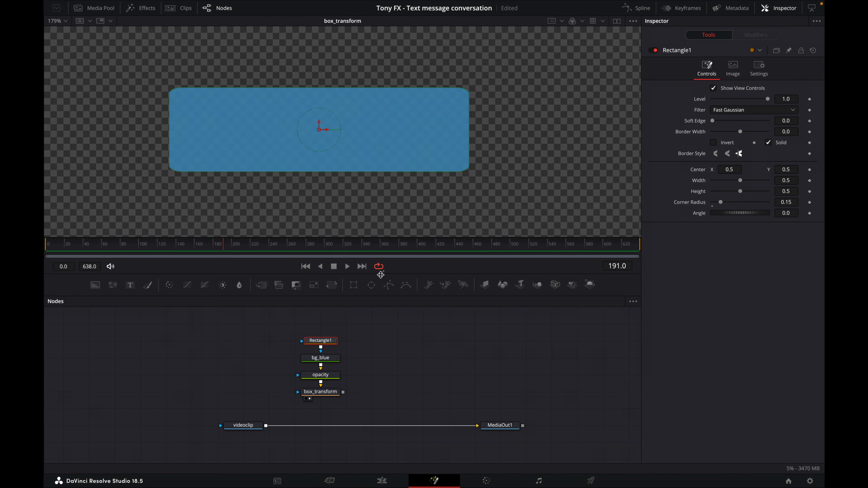
{"action": "left_click", "coordinate": [389, 285]}
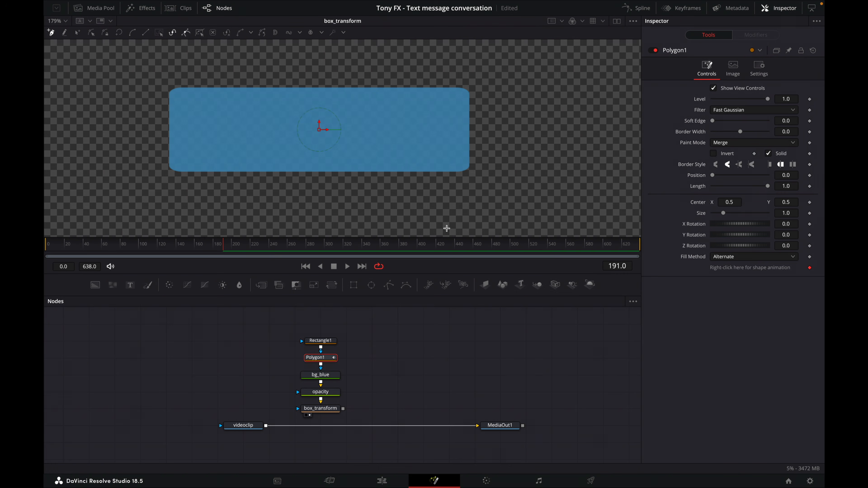
{"action": "left_click", "coordinate": [458, 181]}
{"action": "left_click_drag", "start_coordinate": [456, 162], "coordinate": [441, 164]}
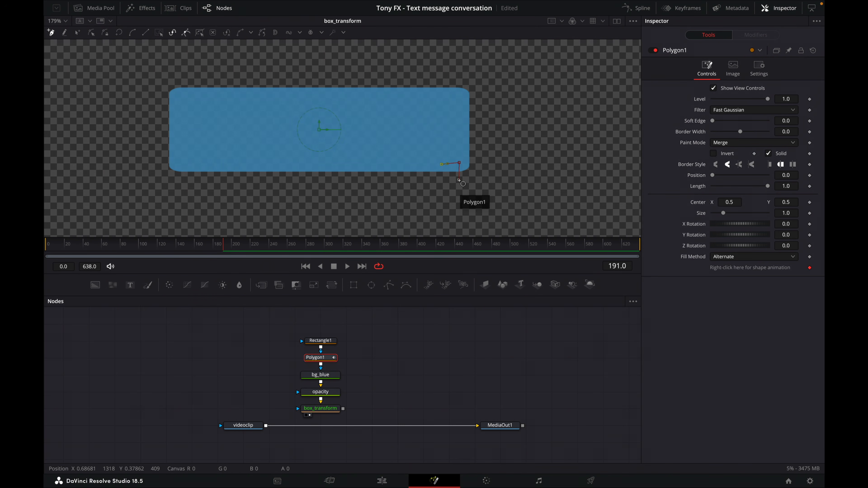
{"action": "left_click", "coordinate": [459, 181]}
{"action": "left_click", "coordinate": [438, 360]}
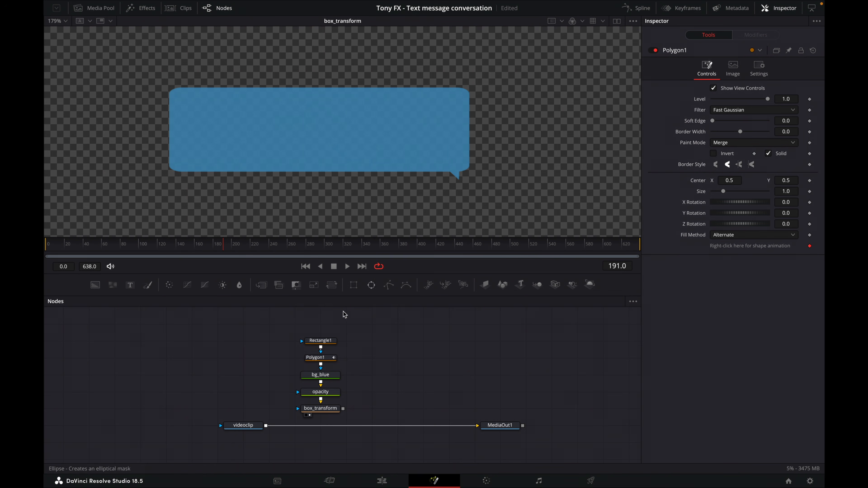
Rename the polygon mask node as triangle.
{"action": "left_click", "coordinate": [326, 358]}
{"action": "right_click", "coordinate": [326, 358]}
{"action": "left_click", "coordinate": [372, 281]}
{"action": "type", "text": "triangle"}
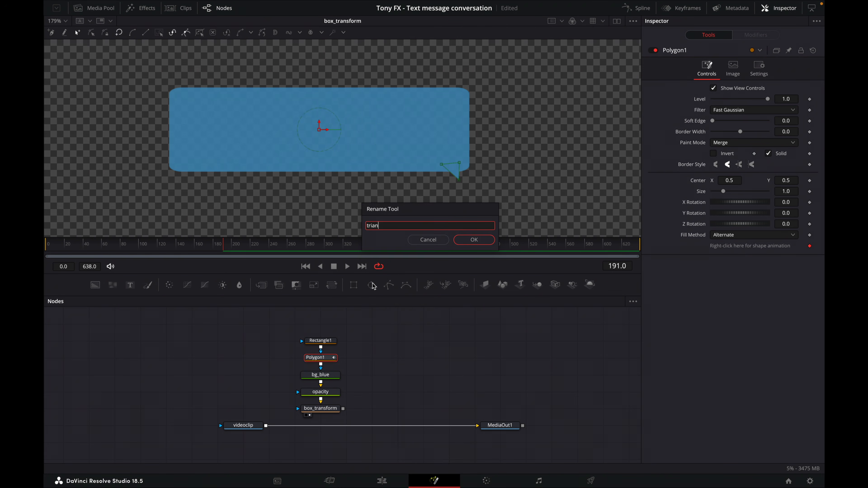
{"action": "left_click", "coordinate": [474, 240]}
Rename the rectangle mask node as corner.
{"action": "left_click", "coordinate": [326, 342]}
{"action": "right_click", "coordinate": [326, 342]}
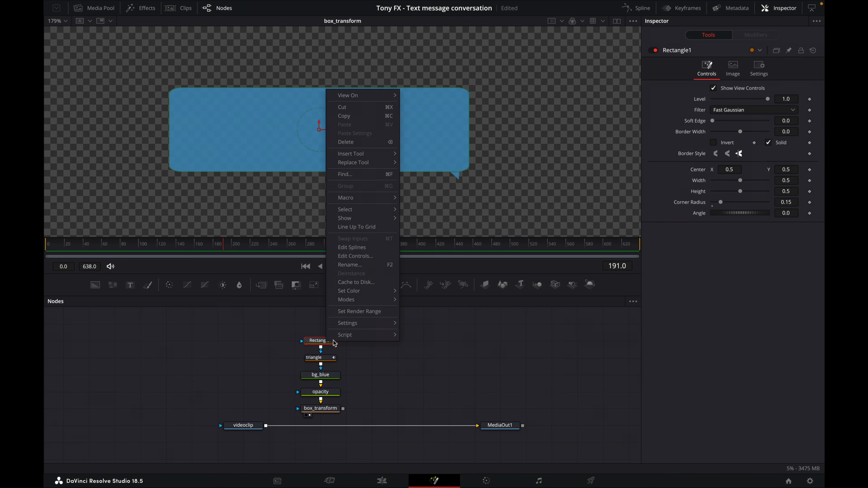
{"action": "left_click", "coordinate": [366, 267]}
{"action": "type", "text": "corner"}
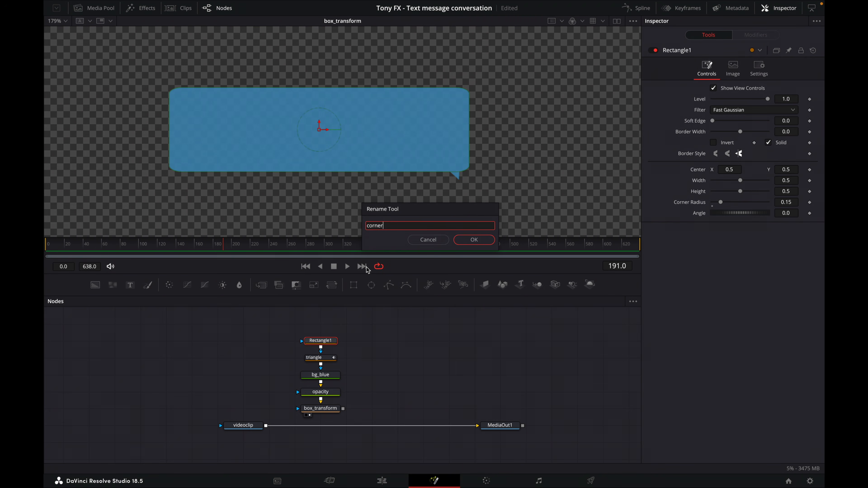
{"action": "left_click", "coordinate": [466, 241]}
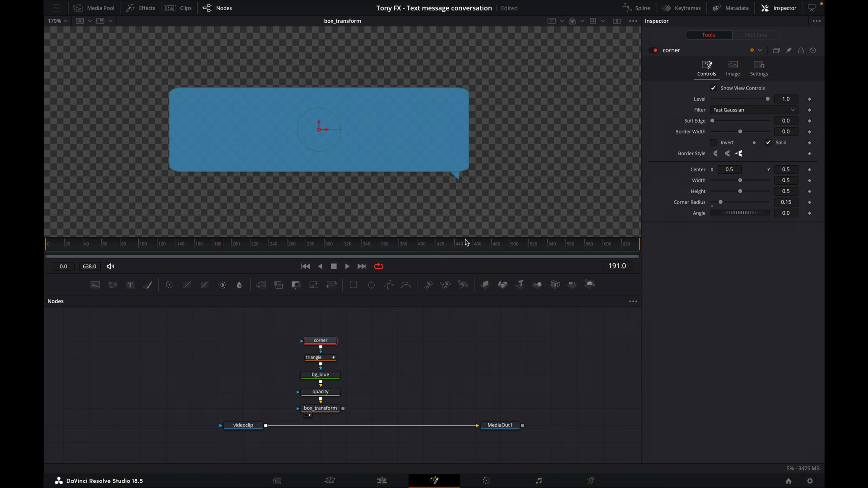
{"action": "left_click", "coordinate": [505, 363]}
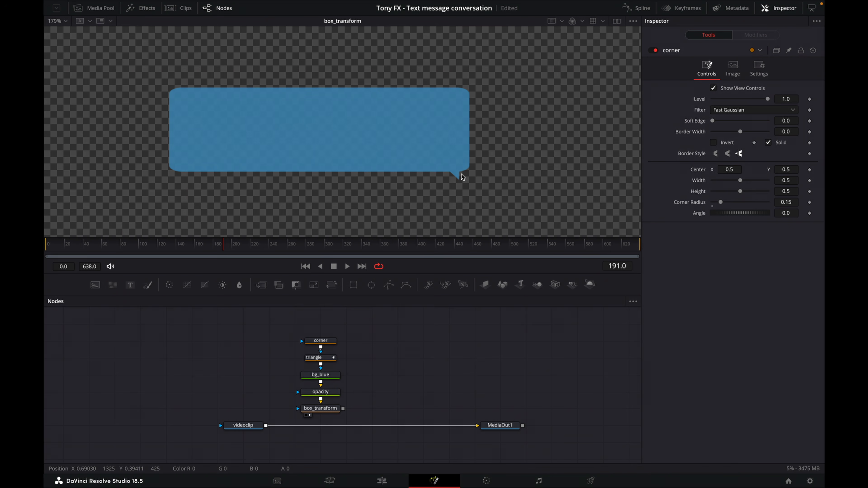
Round off and thicken the bubble's tail by raising the triangle mask's border width to 0.0057.
{"action": "scroll", "coordinate": [497, 171], "scroll_direction": "up", "scroll_amount": 2}
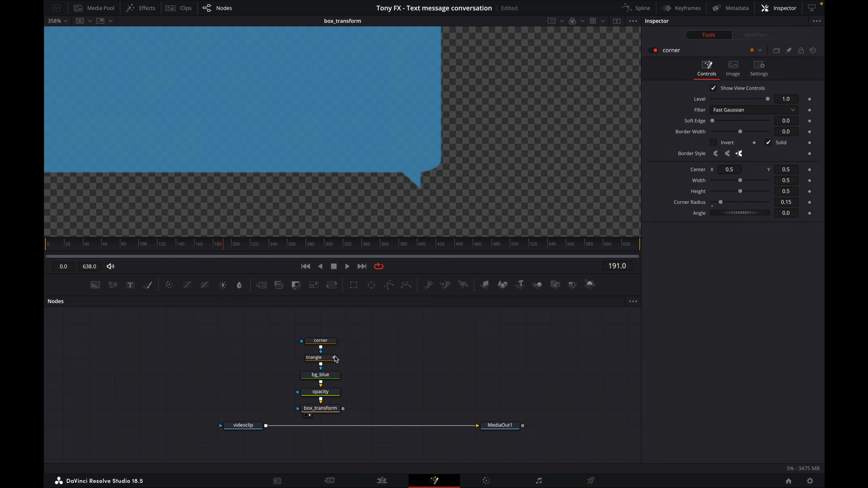
{"action": "left_click", "coordinate": [328, 358]}
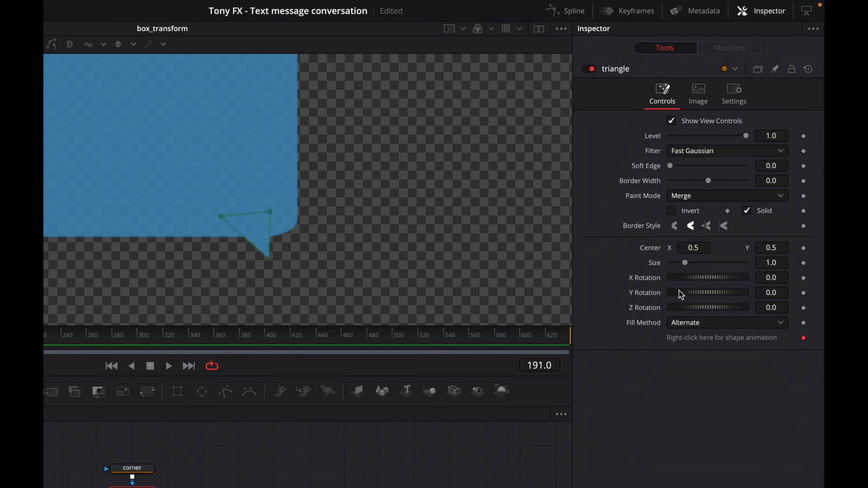
{"action": "left_click", "coordinate": [771, 180]}
{"action": "left_click_drag", "start_coordinate": [767, 196], "coordinate": [775, 196]}
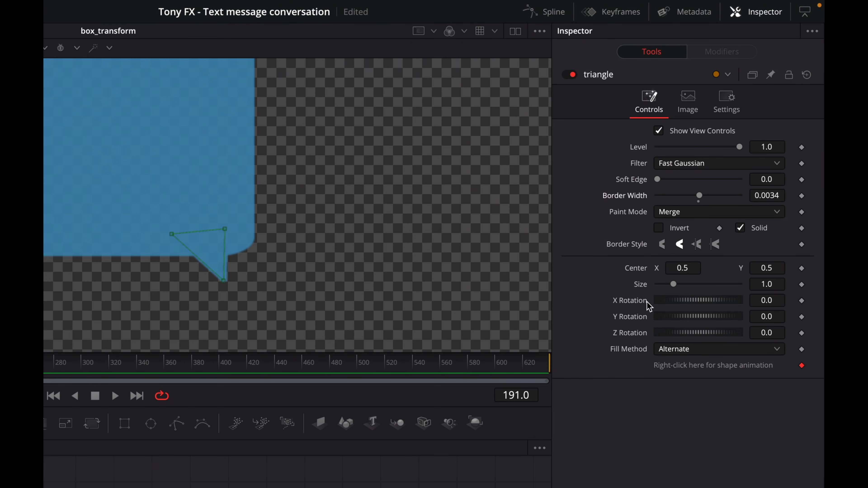
{"action": "left_click", "coordinate": [260, 479]}
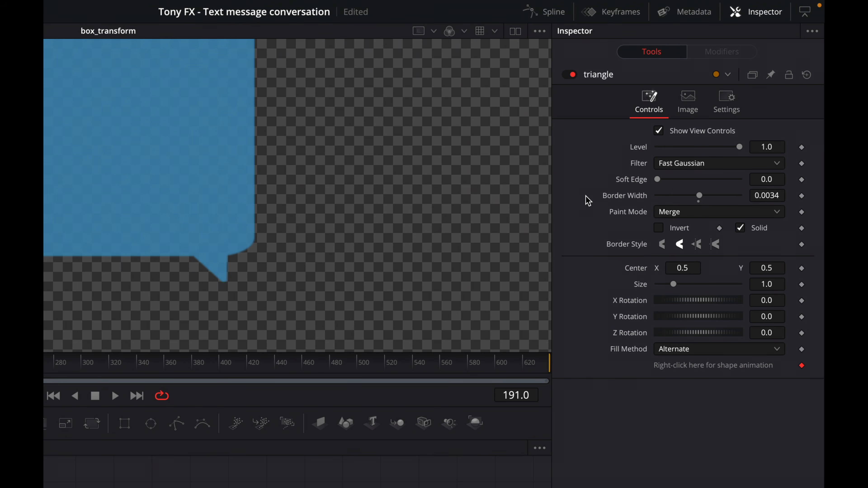
{"action": "left_click_drag", "start_coordinate": [769, 196], "coordinate": [775, 195]}
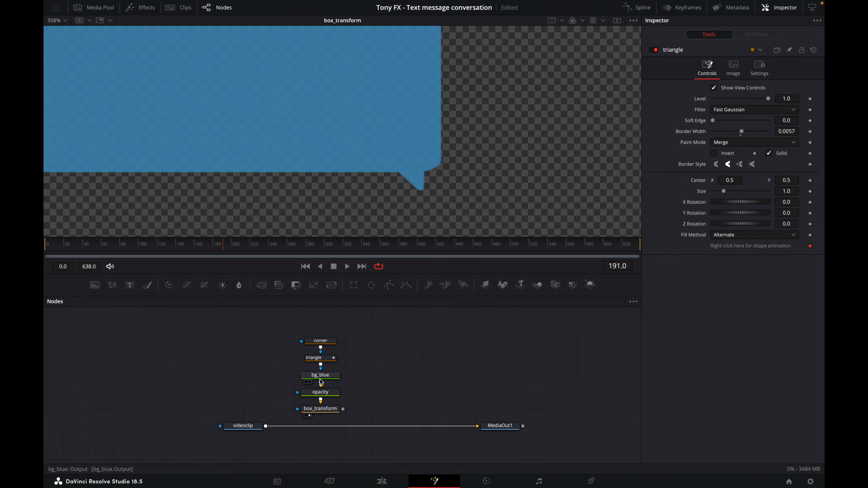
Move the triangle mask slightly right and down to a center of about X 0.505, Y 0.4845, and save the project.
{"action": "left_click", "coordinate": [326, 358]}
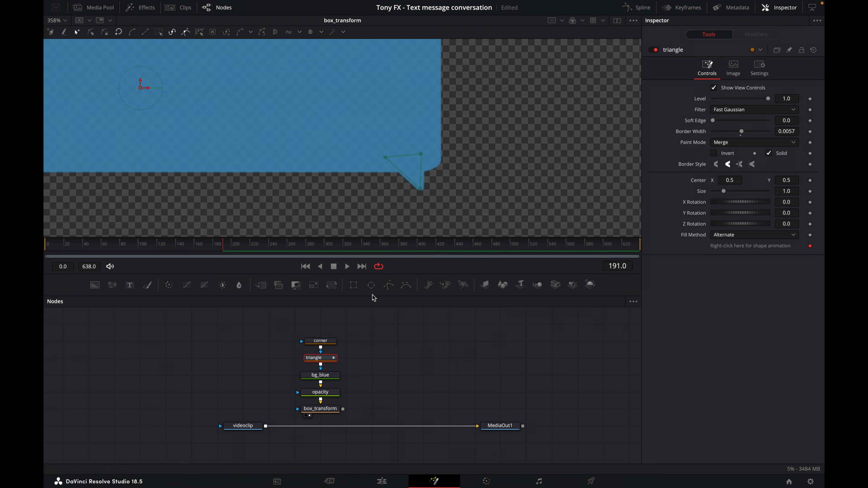
{"action": "left_click_drag", "start_coordinate": [141, 88], "coordinate": [146, 92]}
{"action": "left_click", "coordinate": [456, 329]}
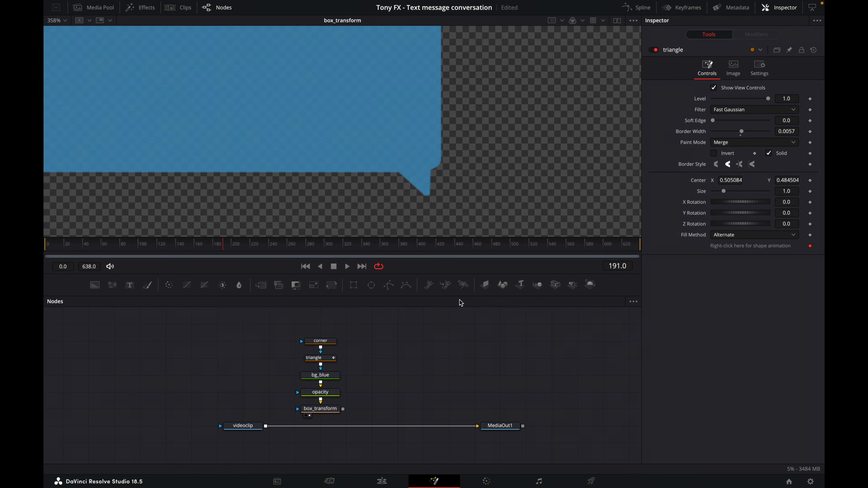
{"action": "scroll", "coordinate": [396, 169], "scroll_direction": "down", "scroll_amount": 2}
{"action": "scroll", "coordinate": [396, 169], "scroll_direction": "down", "scroll_amount": 6}
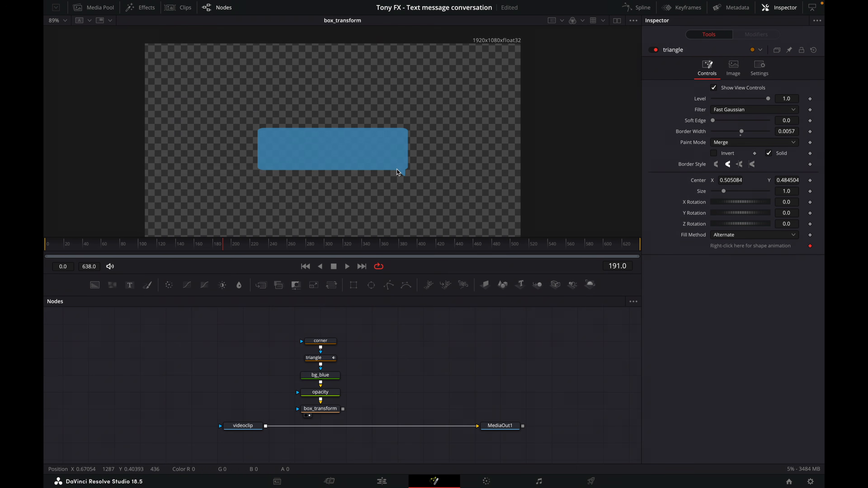
{"action": "key", "text": "ctrl+s"}
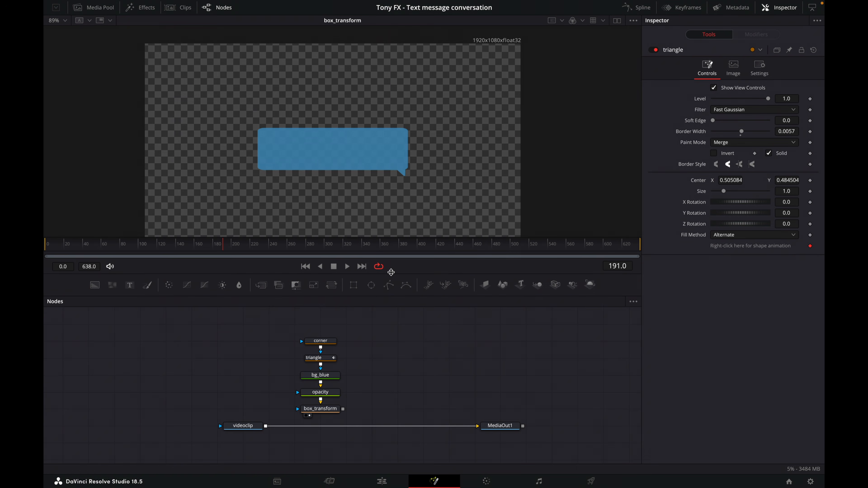
Shift the bubble's node chain up and left, merge a Text node reading "I can't find your building." over box_transform, and view the merge.
{"action": "left_click_drag", "start_coordinate": [271, 326], "coordinate": [287, 381]}
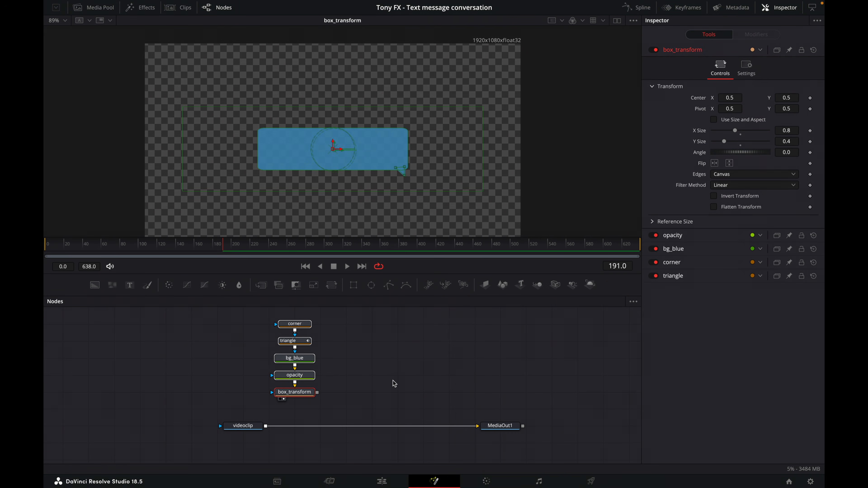
{"action": "left_click_drag", "start_coordinate": [130, 285], "coordinate": [317, 394]}
{"action": "left_click", "coordinate": [344, 361]}
{"action": "left_click", "coordinate": [687, 127]}
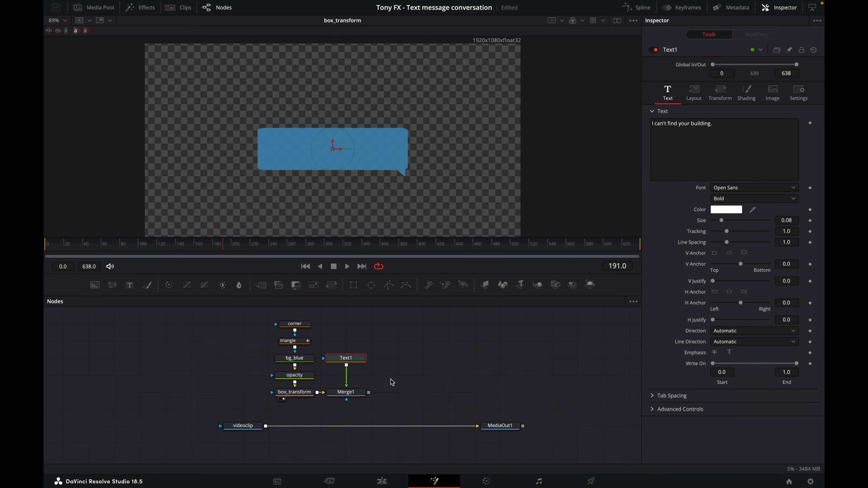
{"action": "left_click_drag", "start_coordinate": [355, 395], "coordinate": [367, 178]}
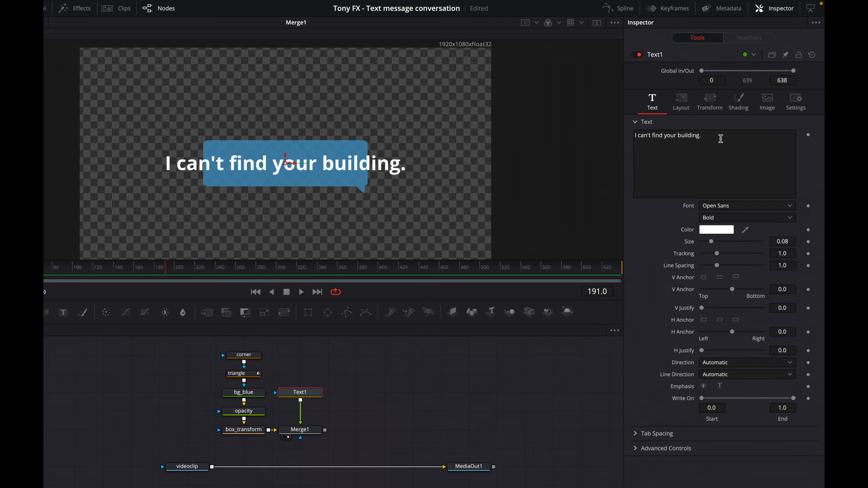
Set the message text to Regular style at size 0.052, and move it slightly up inside the bubble.
{"action": "left_click", "coordinate": [705, 248]}
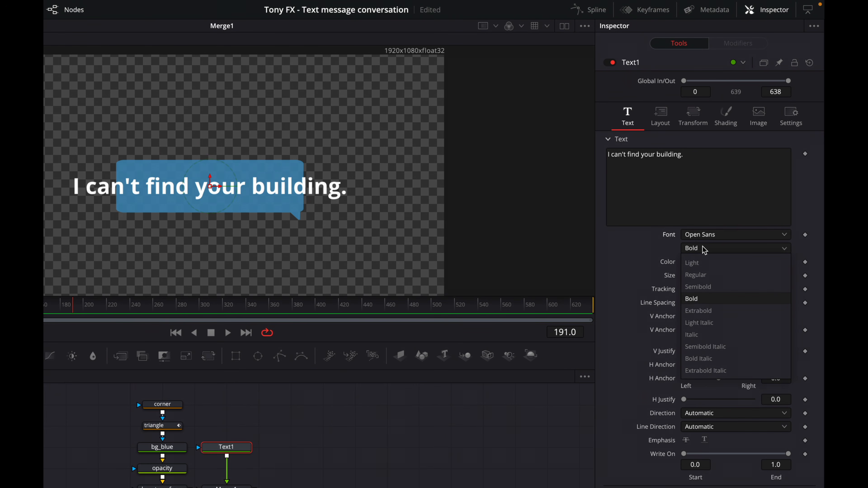
{"action": "left_click", "coordinate": [700, 276]}
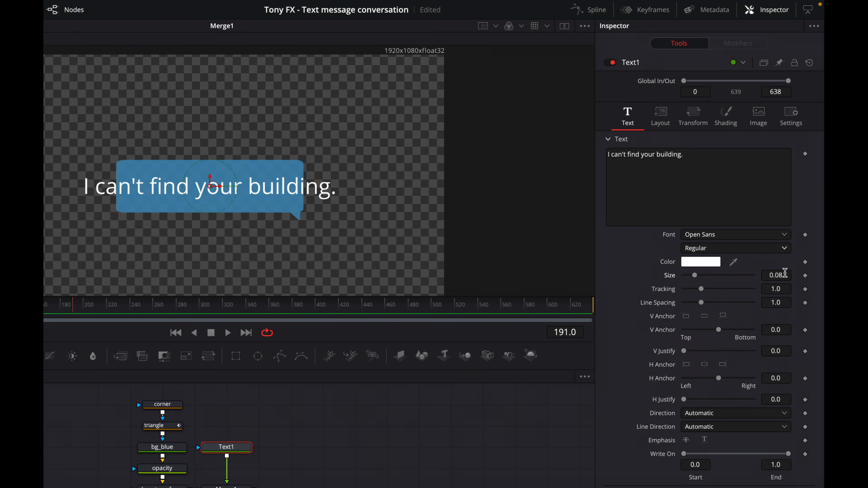
{"action": "key", "text": "BackSpace"}
{"action": "type", "text": "52"}
{"action": "key", "text": "Tab"}
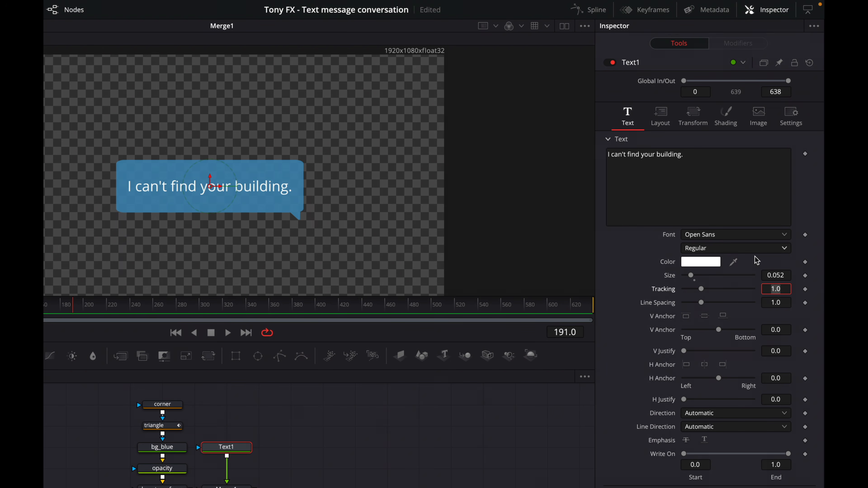
{"action": "left_click_drag", "start_coordinate": [210, 182], "coordinate": [208, 171]}
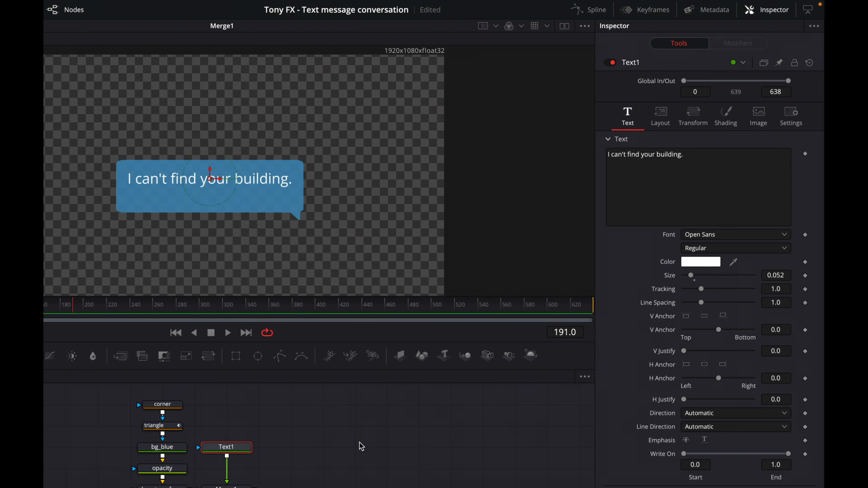
Rename the message's text node as message.
{"action": "right_click", "coordinate": [229, 452]}
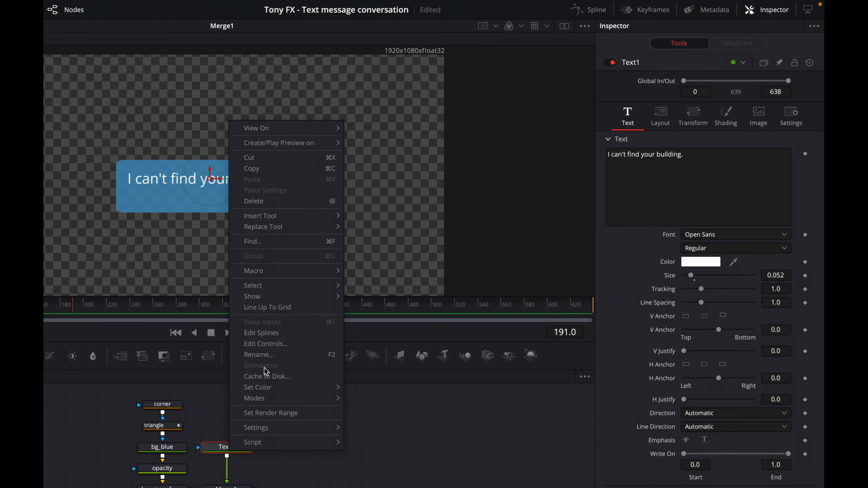
{"action": "left_click", "coordinate": [259, 355]}
{"action": "type", "text": "message"}
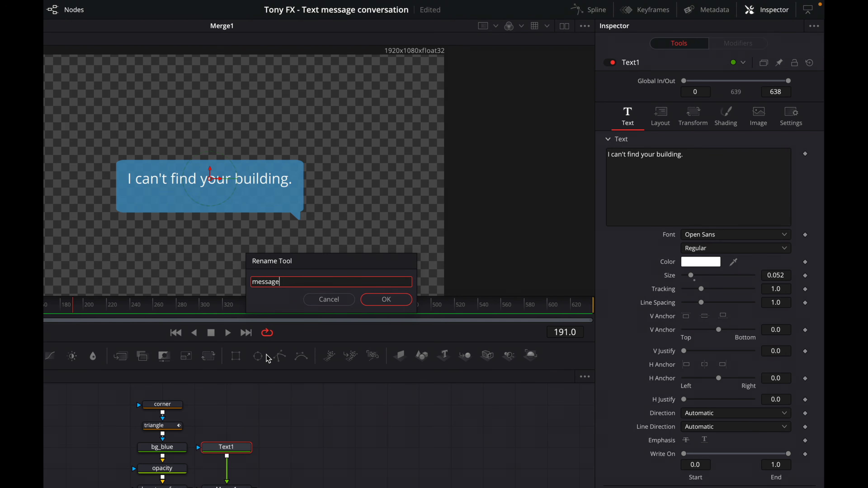
{"action": "left_click", "coordinate": [402, 301]}
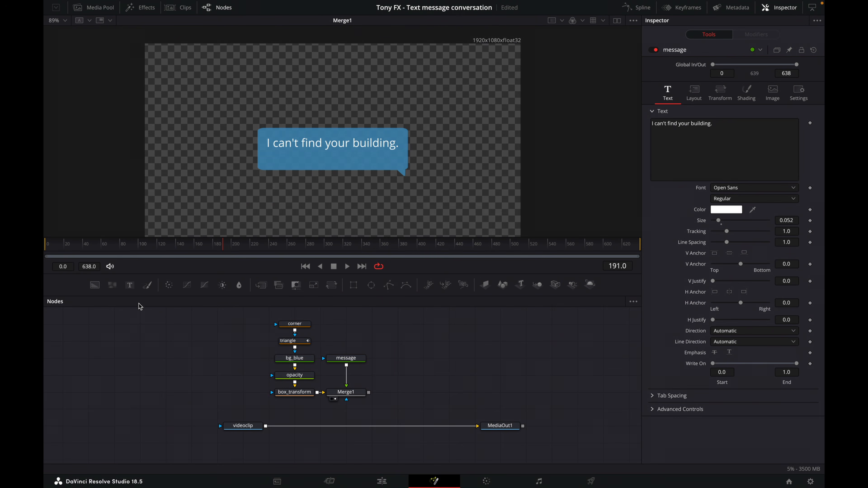
Merge a second Text node after Merge1, show that merge in the viewer, and rename the new text node as name.
{"action": "left_click_drag", "start_coordinate": [129, 286], "coordinate": [369, 393]}
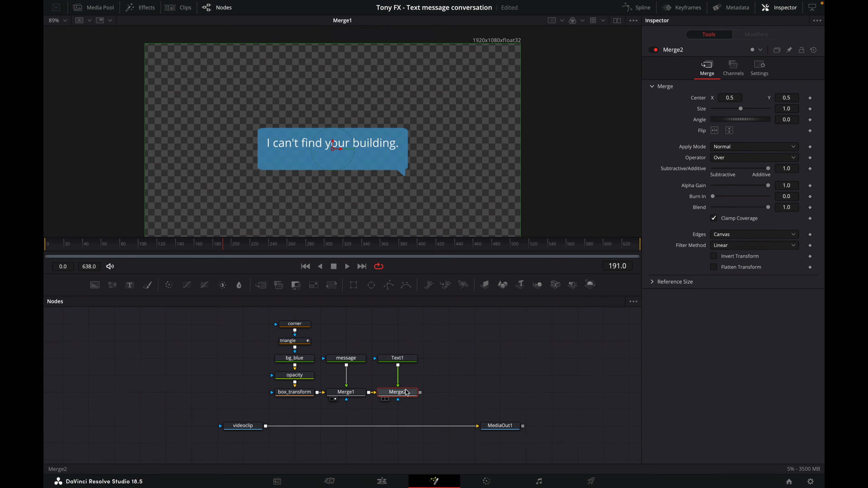
{"action": "left_click", "coordinate": [408, 360]}
{"action": "right_click", "coordinate": [409, 361]}
{"action": "left_click", "coordinate": [467, 286]}
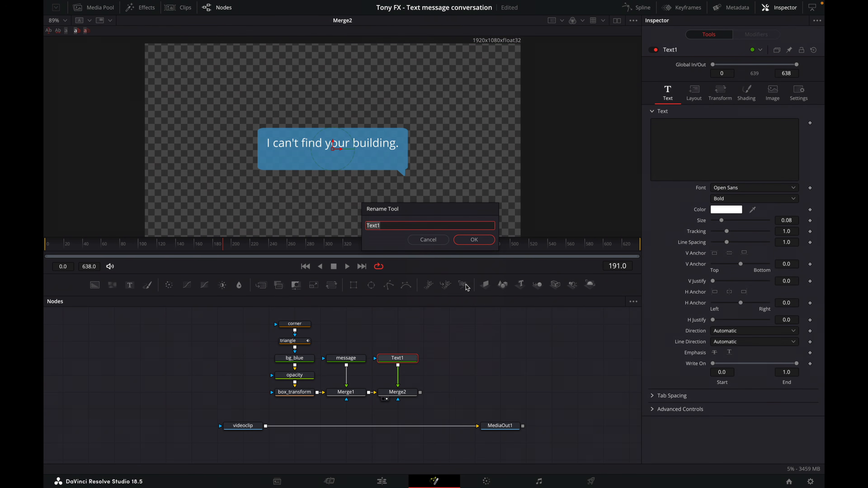
{"action": "type", "text": "name"}
{"action": "left_click", "coordinate": [482, 241]}
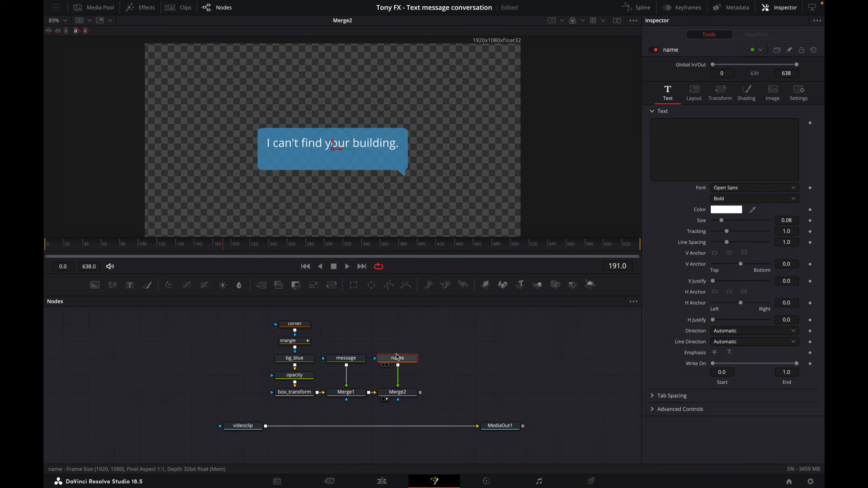
Enter the sender's name followed by " / 13:07" as the name node's text.
{"action": "left_click", "coordinate": [713, 125]}
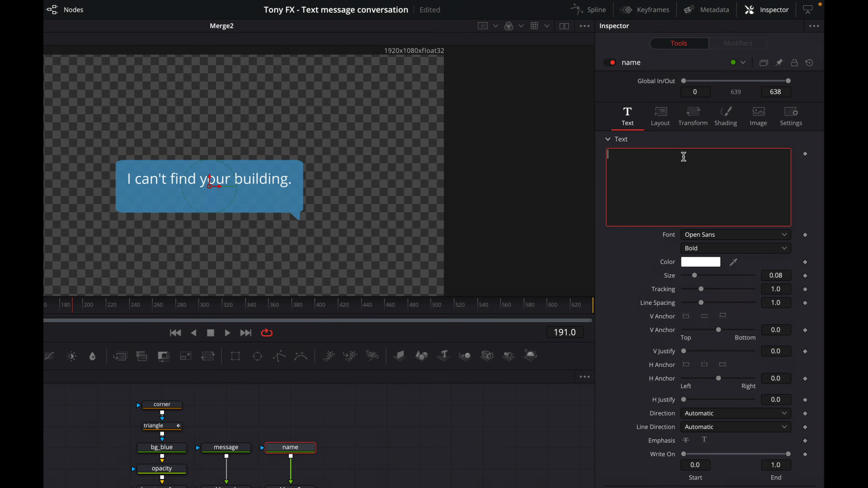
{"action": "type", "text": "Michell"}
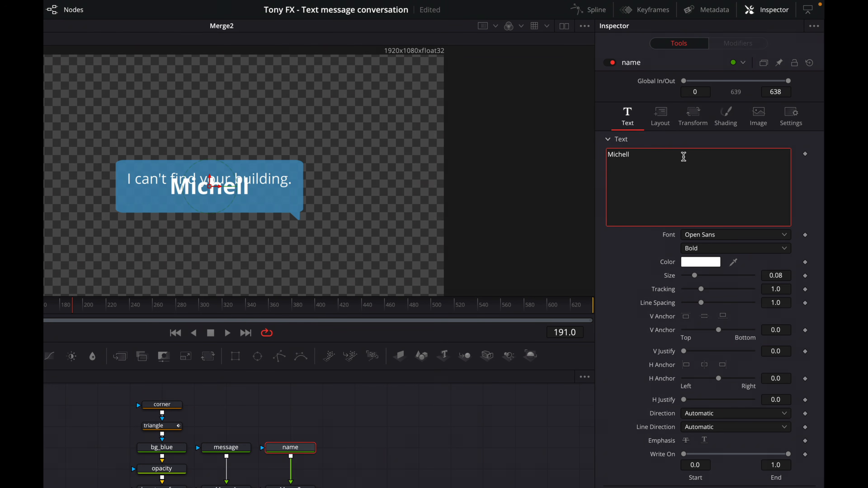
{"action": "type", "text": "e /"}
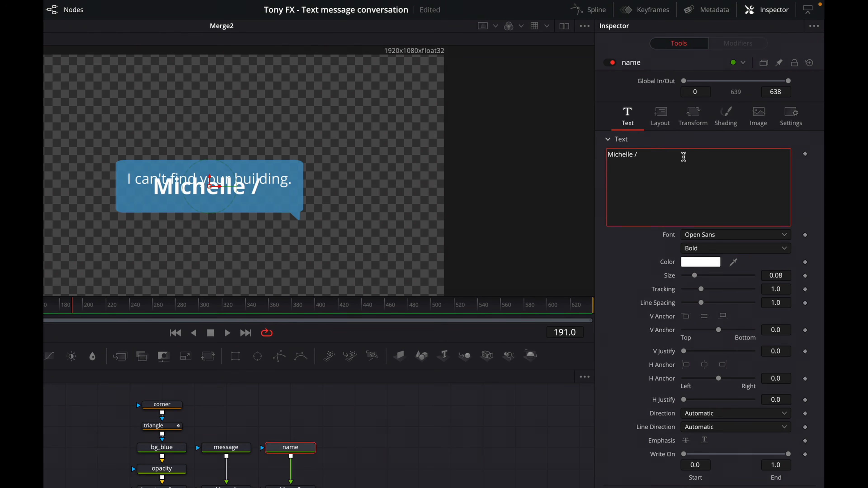
{"action": "type", "text": " 13:07"}
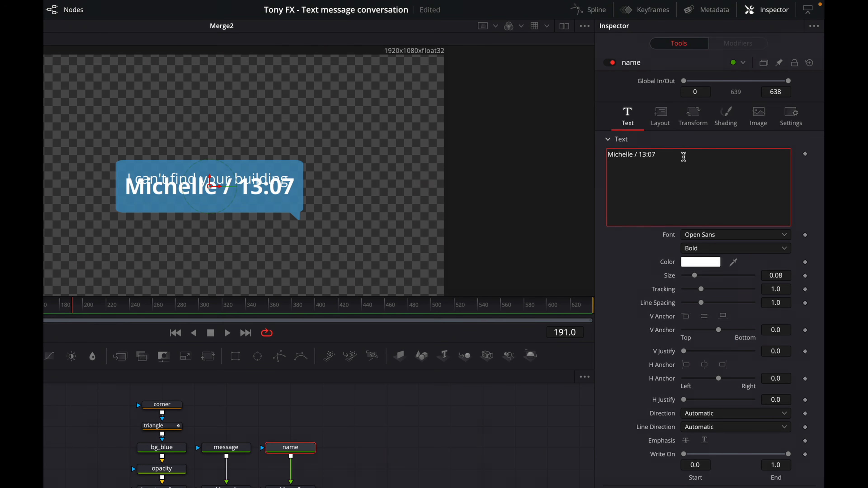
Color the name node's text black with the Licorice swatch and set its style to Italic.
{"action": "left_click", "coordinate": [694, 263]}
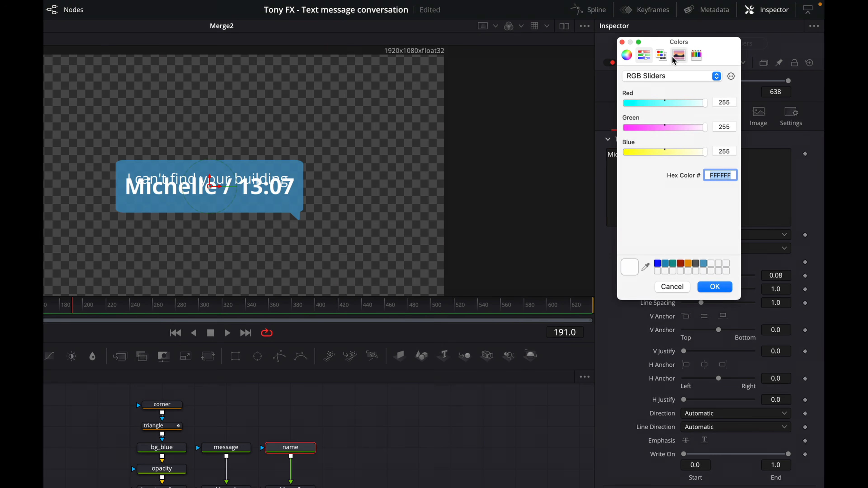
{"action": "left_click", "coordinate": [697, 56]}
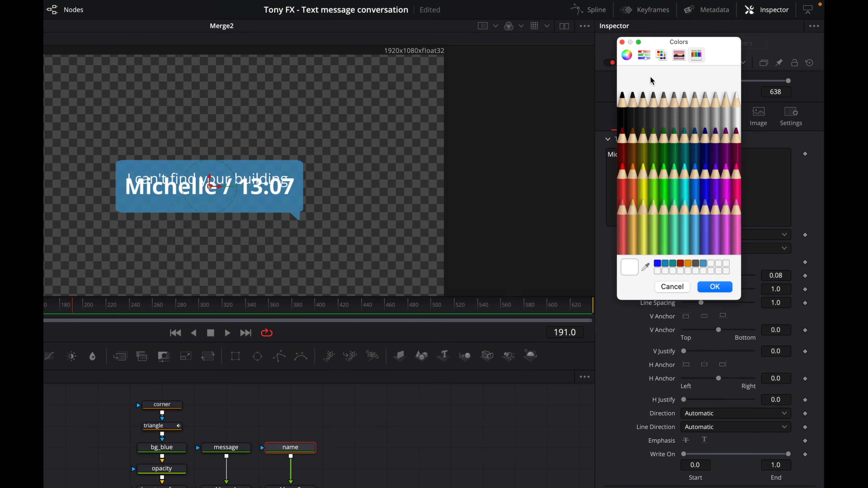
{"action": "left_click", "coordinate": [626, 104]}
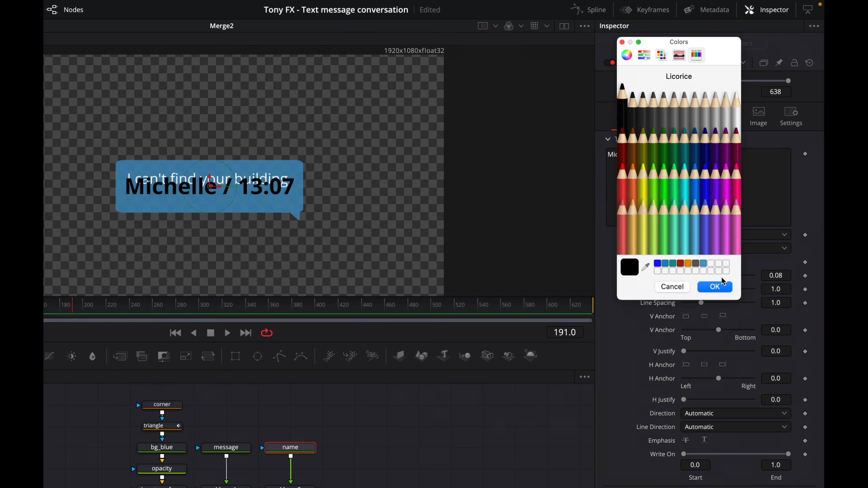
{"action": "left_click", "coordinate": [720, 287]}
{"action": "left_click", "coordinate": [719, 250]}
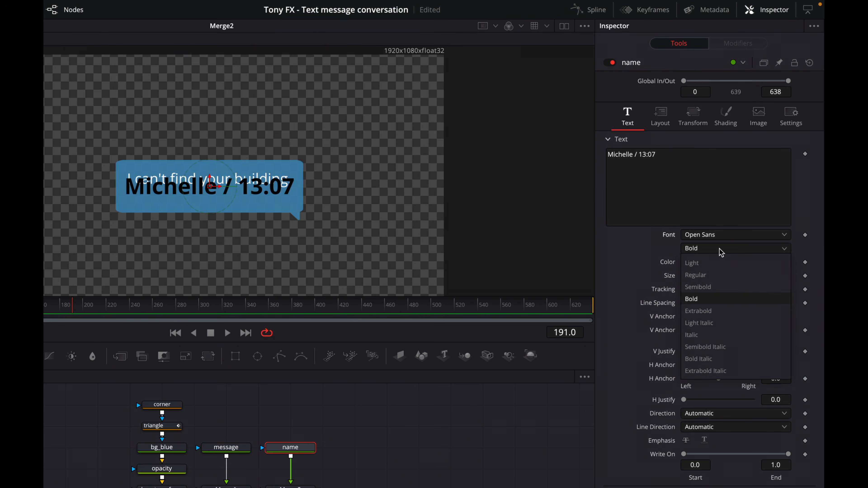
{"action": "left_click", "coordinate": [711, 334]}
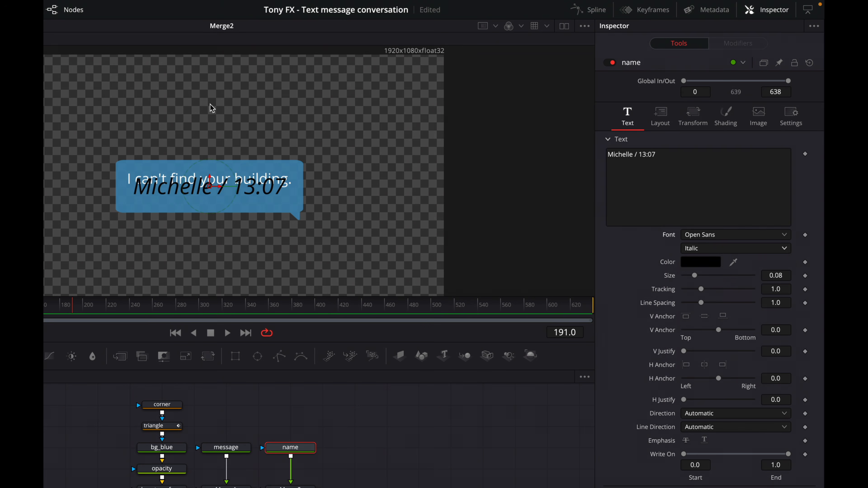
Reduce the name text's size to 0.0383 and place it beneath the message, toward the right side of the bubble.
{"action": "left_click_drag", "start_coordinate": [775, 276], "coordinate": [354, 170]}
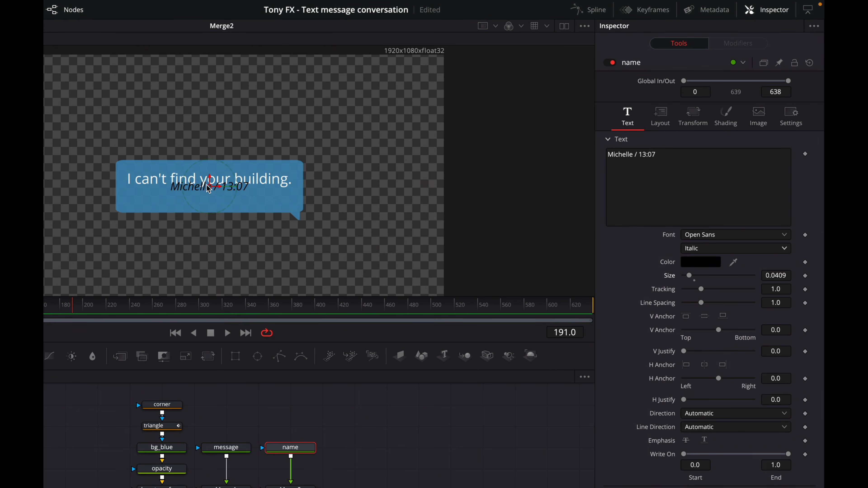
{"action": "left_click_drag", "start_coordinate": [211, 188], "coordinate": [242, 204]}
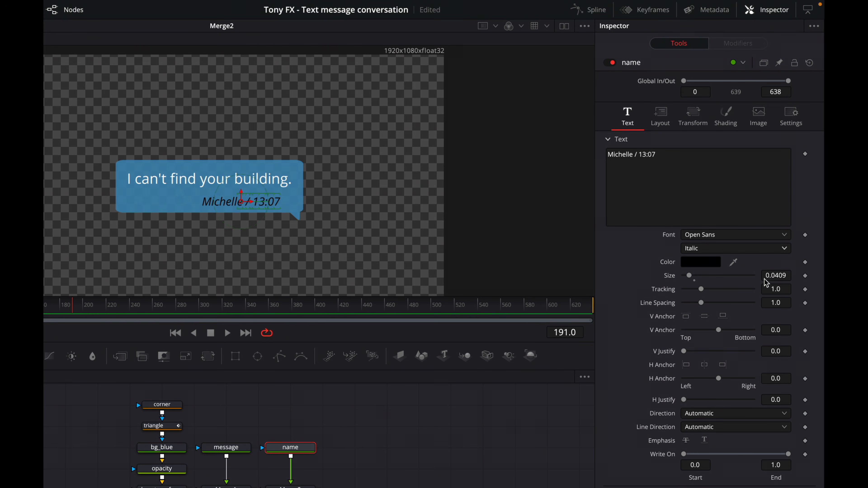
{"action": "left_click_drag", "start_coordinate": [781, 277], "coordinate": [771, 276]}
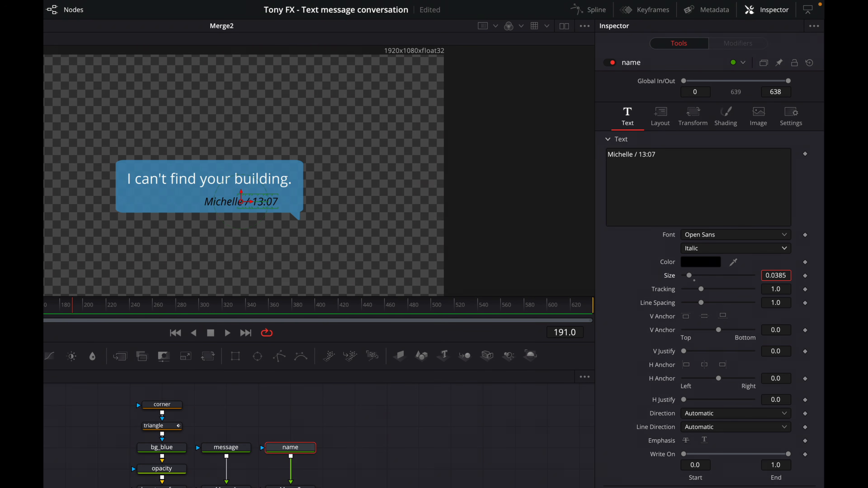
{"action": "left_click_drag", "start_coordinate": [240, 200], "coordinate": [242, 201]}
{"action": "left_click", "coordinate": [451, 419]}
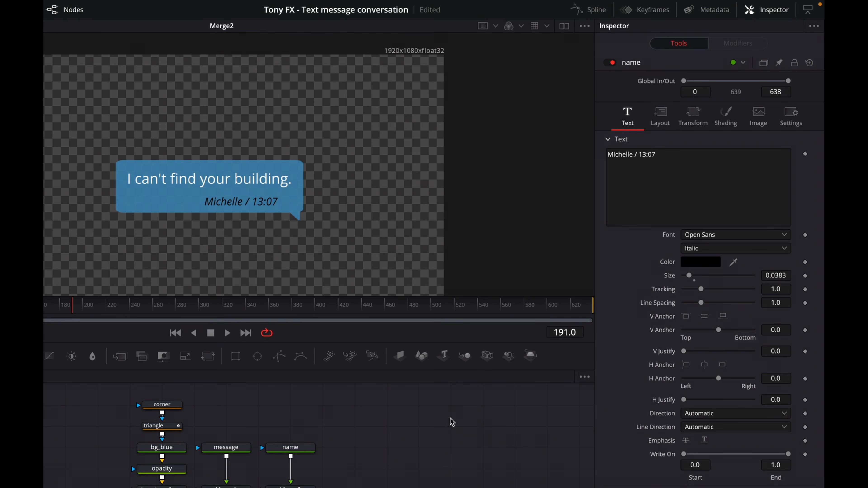
Move the message text slightly down inside the blue bubble.
{"action": "left_click", "coordinate": [240, 450]}
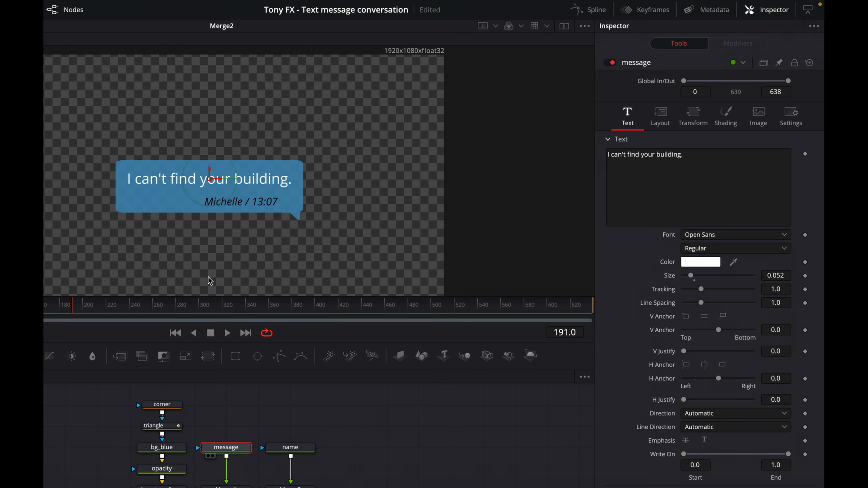
{"action": "left_click_drag", "start_coordinate": [210, 170], "coordinate": [211, 175]}
{"action": "left_click", "coordinate": [441, 458]}
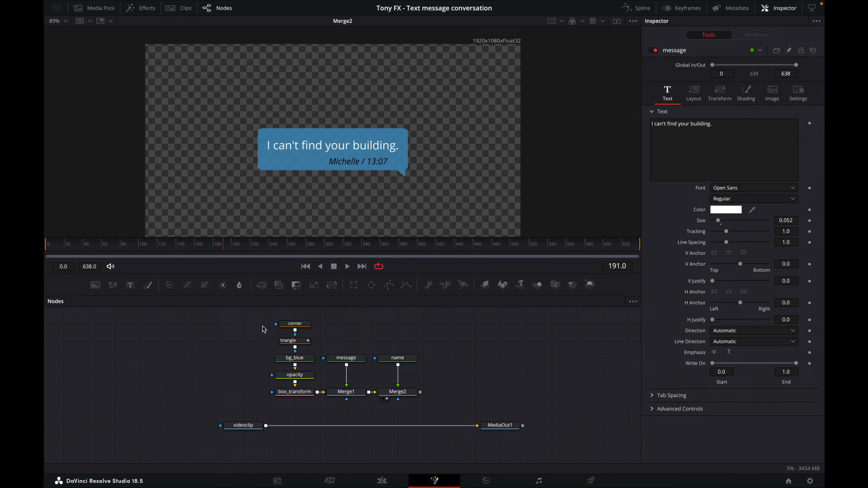
Group all the bubble nodes from corner through Merge2 and place the group above the videoclip connection.
{"action": "left_click_drag", "start_coordinate": [245, 318], "coordinate": [427, 410]}
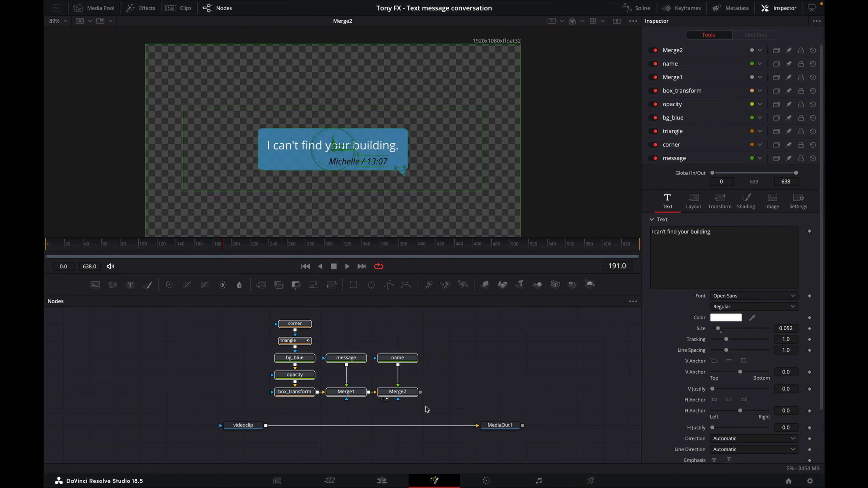
{"action": "right_click", "coordinate": [418, 394]}
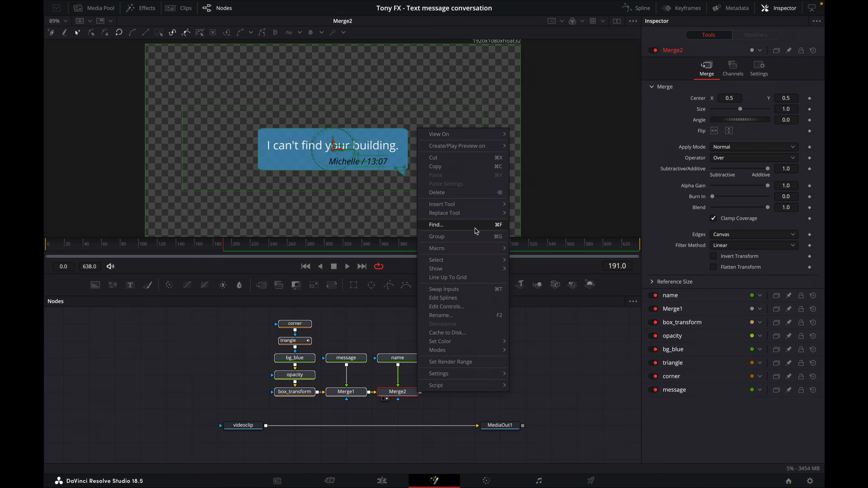
{"action": "left_click", "coordinate": [474, 237]}
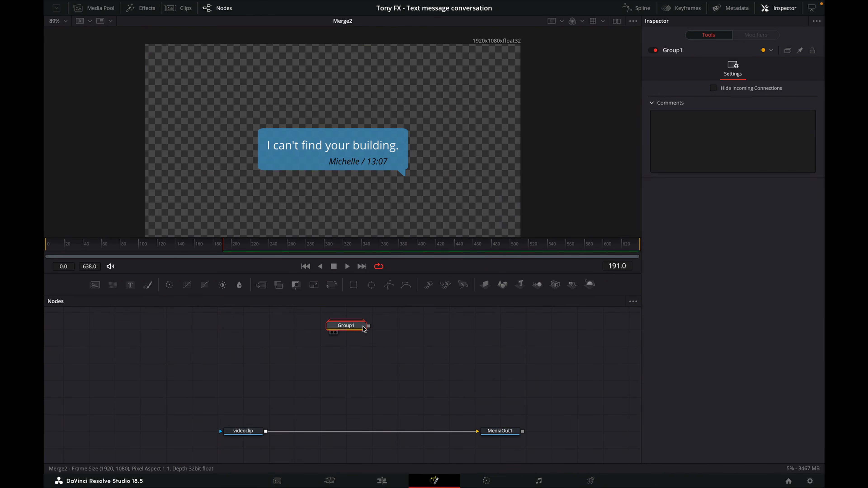
{"action": "left_click_drag", "start_coordinate": [363, 327], "coordinate": [338, 345]}
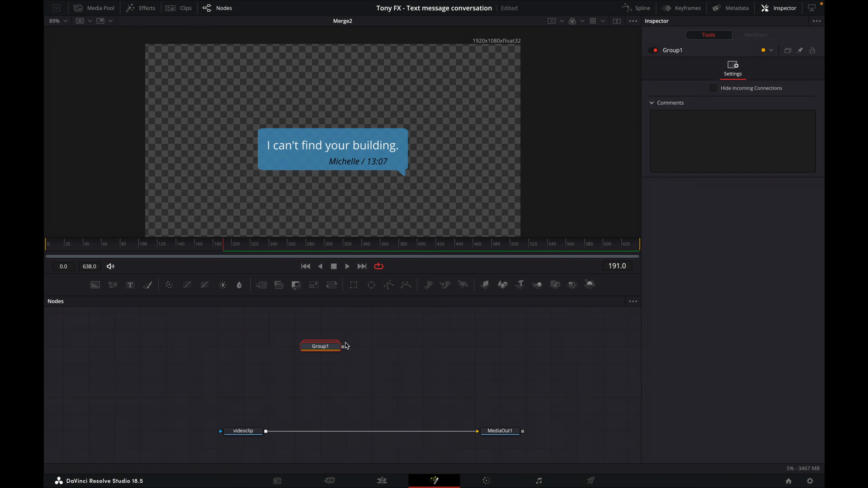
{"action": "mouse_move", "coordinate": [322, 351]}
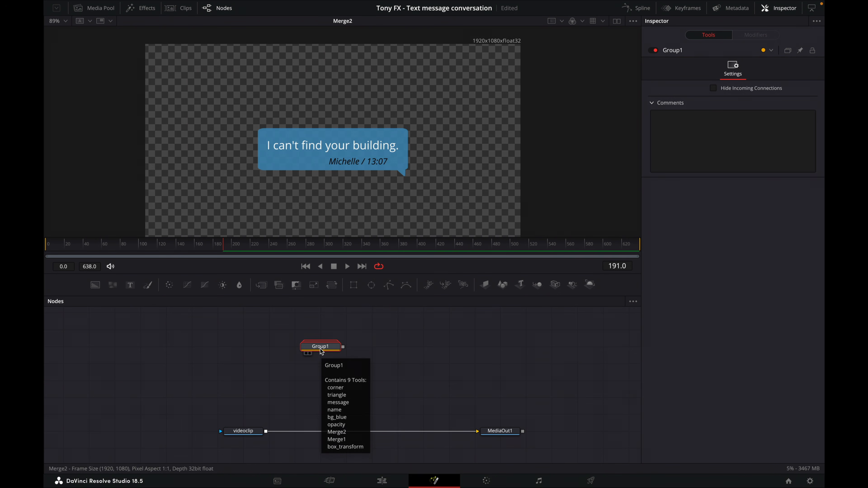
Add a Transform node after Group1, place it directly below the group, and rename it box_animation.
{"action": "left_click", "coordinate": [332, 285]}
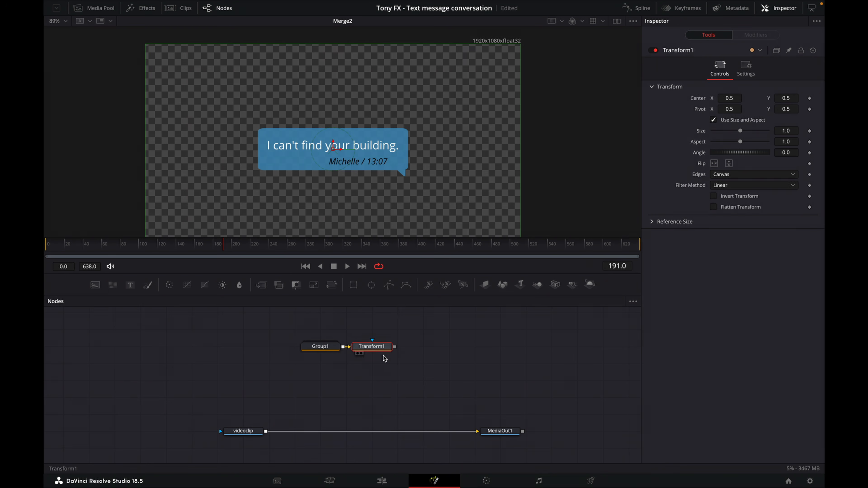
{"action": "left_click_drag", "start_coordinate": [375, 347], "coordinate": [334, 369]}
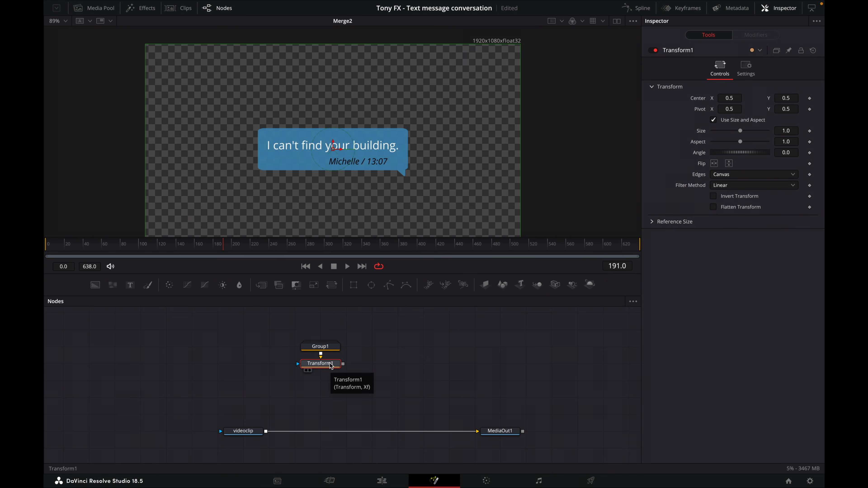
{"action": "right_click", "coordinate": [331, 365]}
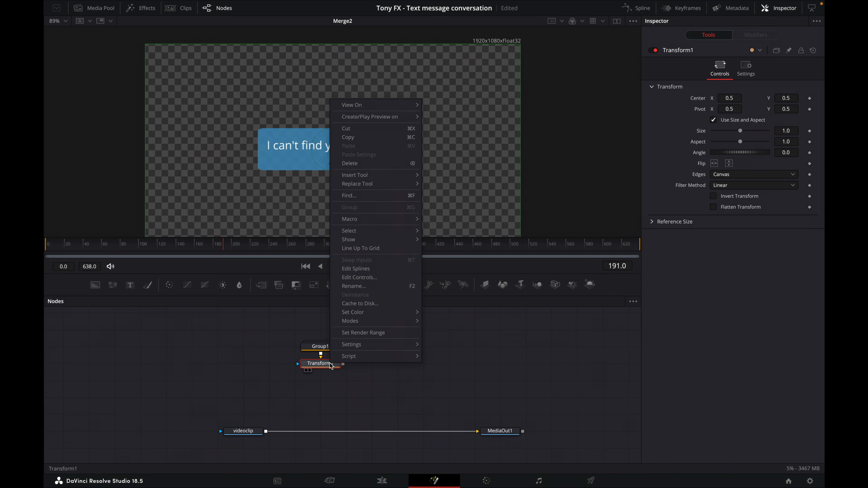
{"action": "left_click", "coordinate": [379, 288]}
{"action": "type", "text": "box_animation"}
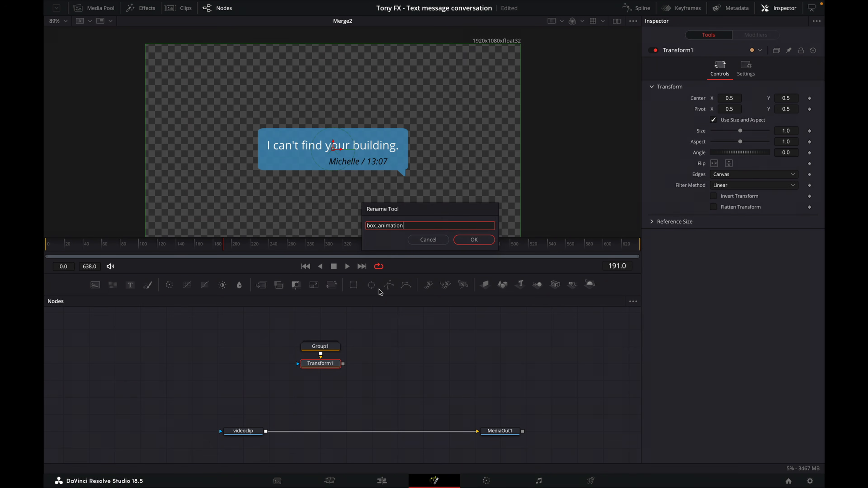
{"action": "left_click", "coordinate": [466, 241]}
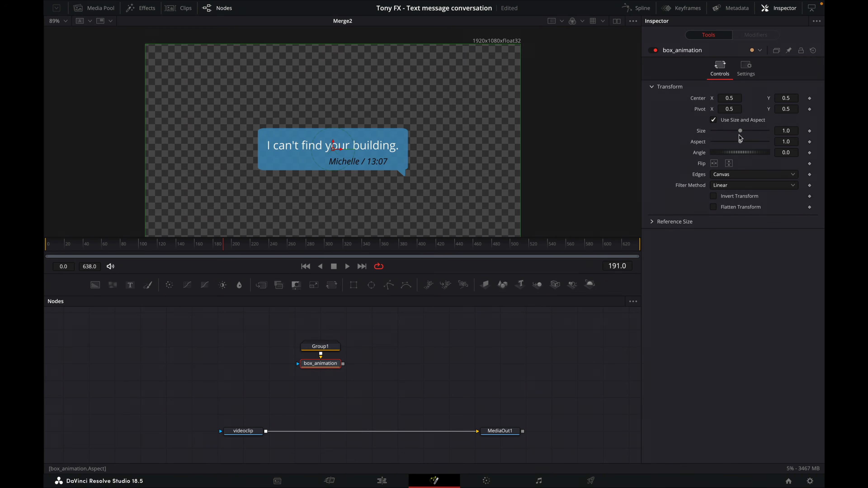
Show box_animation in the viewer and try its Size at 0.63 and 0.97.
{"action": "left_click_drag", "start_coordinate": [740, 131], "coordinate": [730, 132]}
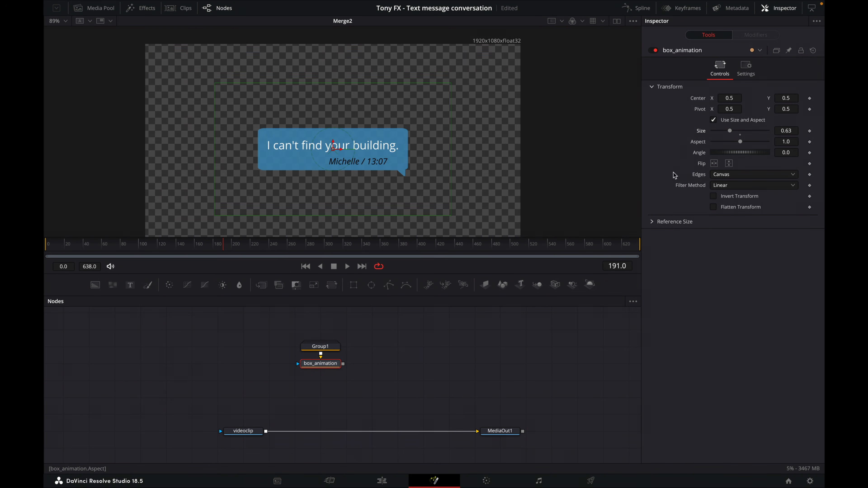
{"action": "left_click_drag", "start_coordinate": [333, 364], "coordinate": [373, 177]}
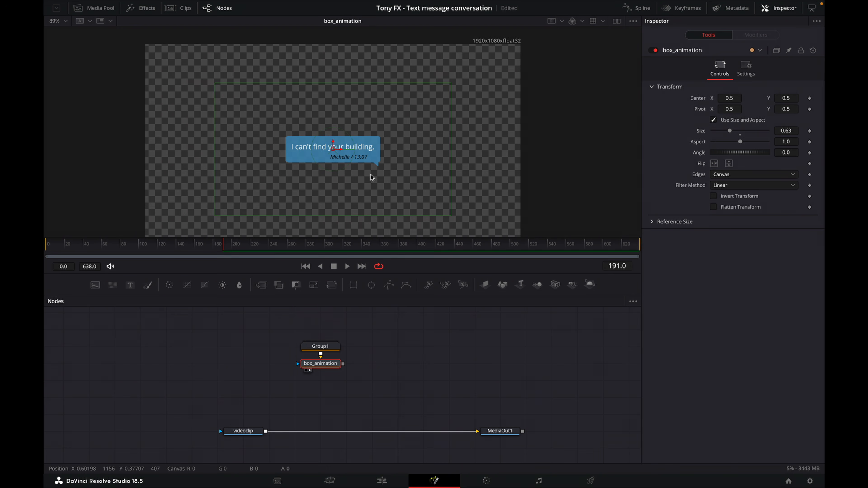
{"action": "mouse_move", "coordinate": [728, 132]}
{"action": "left_mouse_down"}
{"action": "mouse_move", "coordinate": [747, 128]}
{"action": "mouse_move", "coordinate": [726, 129]}
{"action": "mouse_move", "coordinate": [739, 128]}
{"action": "left_mouse_up"}
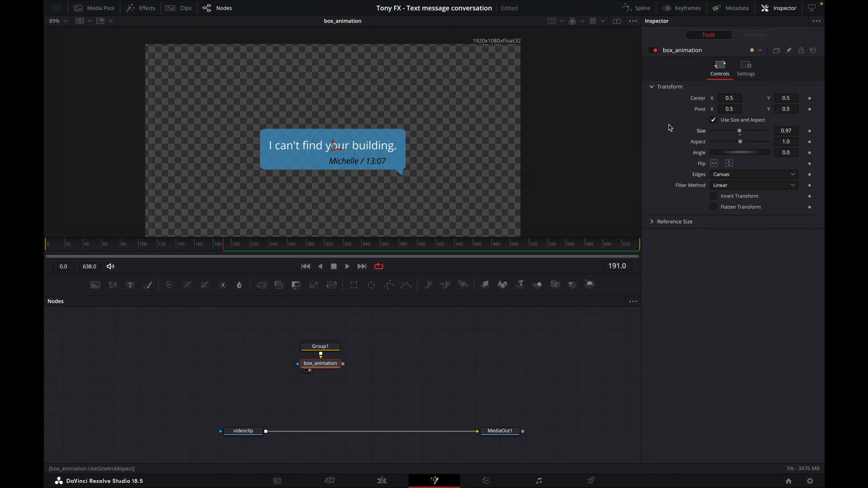
Set box_animation's pivot to X 0.689, Y 0.38 at the bubble's tail tip, and test the scaling with Size 0.81.
{"action": "scroll", "coordinate": [421, 179], "scroll_direction": "up", "scroll_amount": 2}
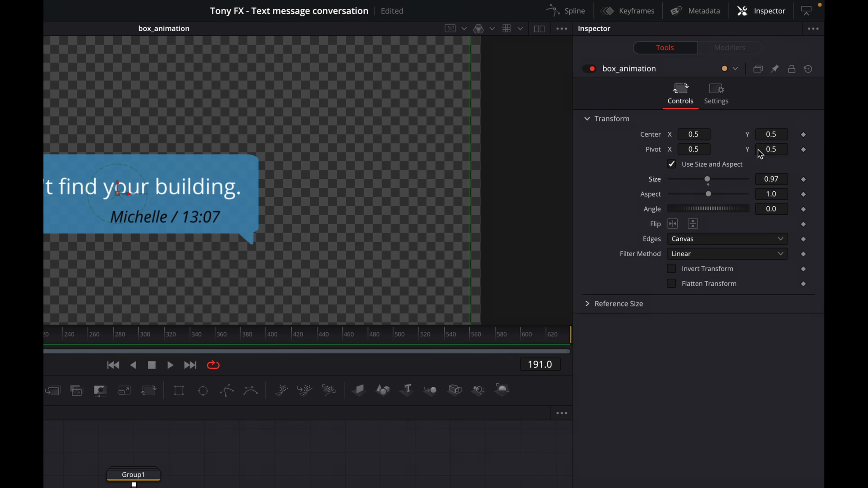
{"action": "left_click_drag", "start_coordinate": [689, 149], "coordinate": [716, 149]}
{"action": "left_click_drag", "start_coordinate": [769, 149], "coordinate": [758, 149]}
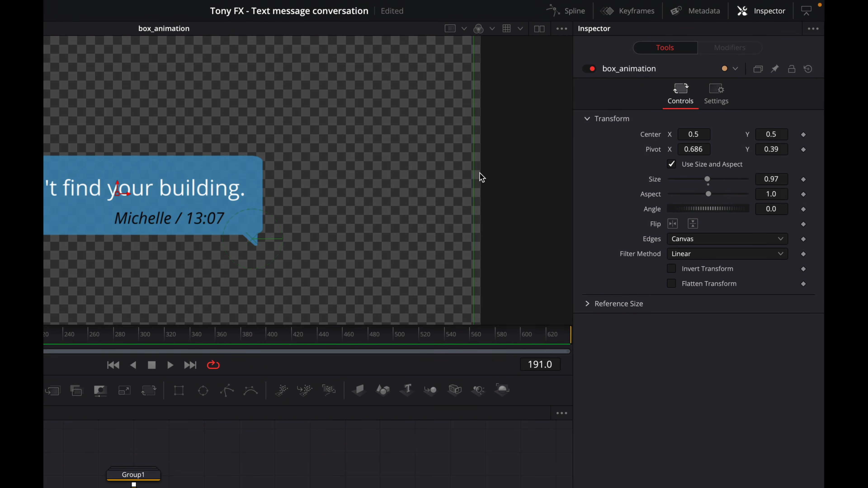
{"action": "scroll", "coordinate": [266, 240], "scroll_direction": "up", "scroll_amount": 5}
{"action": "left_click_drag", "start_coordinate": [351, 217], "coordinate": [372, 171]}
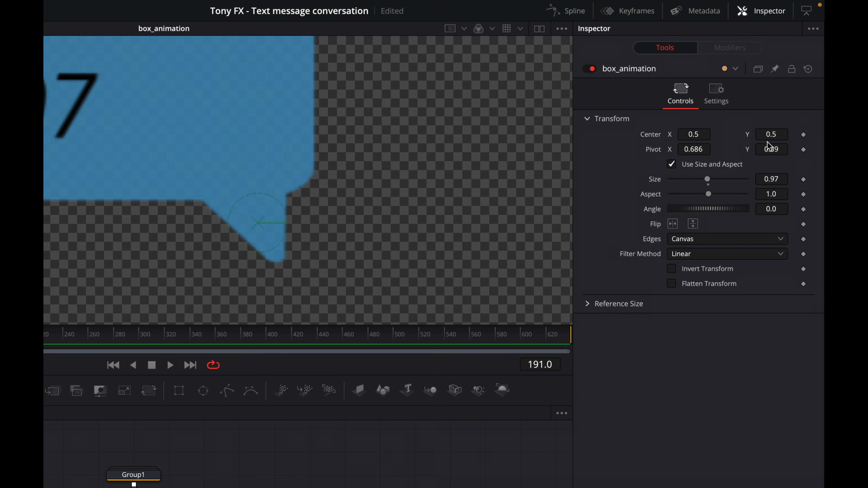
{"action": "left_click_drag", "start_coordinate": [767, 147], "coordinate": [767, 147]}
{"action": "left_click_drag", "start_coordinate": [709, 152], "coordinate": [713, 151]}
{"action": "scroll", "coordinate": [294, 200], "scroll_direction": "down", "scroll_amount": 6}
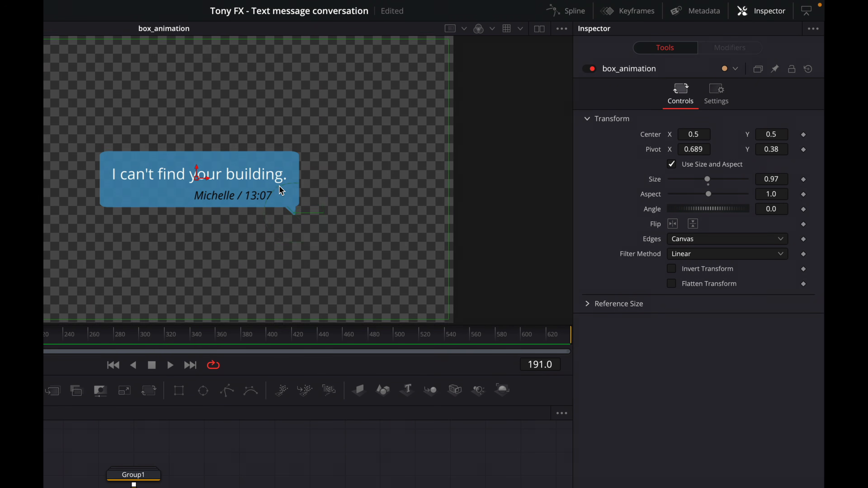
{"action": "mouse_move", "coordinate": [707, 179]}
{"action": "left_mouse_down"}
{"action": "mouse_move", "coordinate": [675, 187]}
{"action": "mouse_move", "coordinate": [703, 188]}
{"action": "left_mouse_up"}
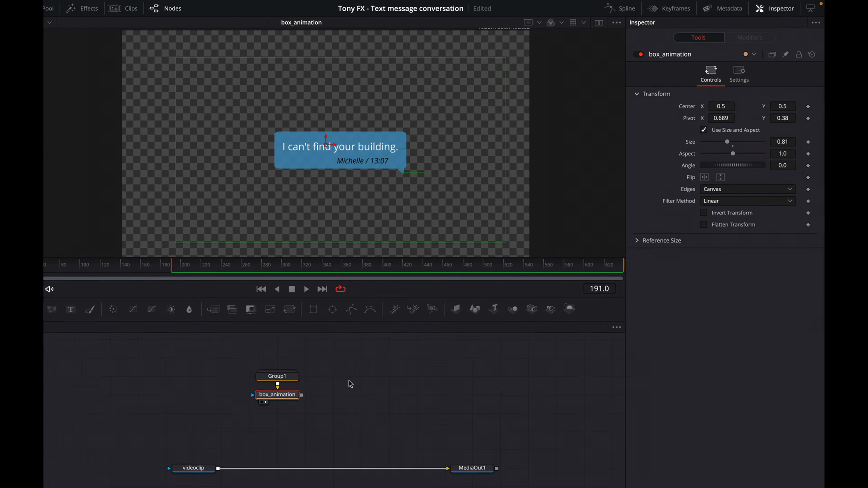
Keyframe box_animation's Size at 0.0 on frame 35.
{"action": "left_click", "coordinate": [45, 245]}
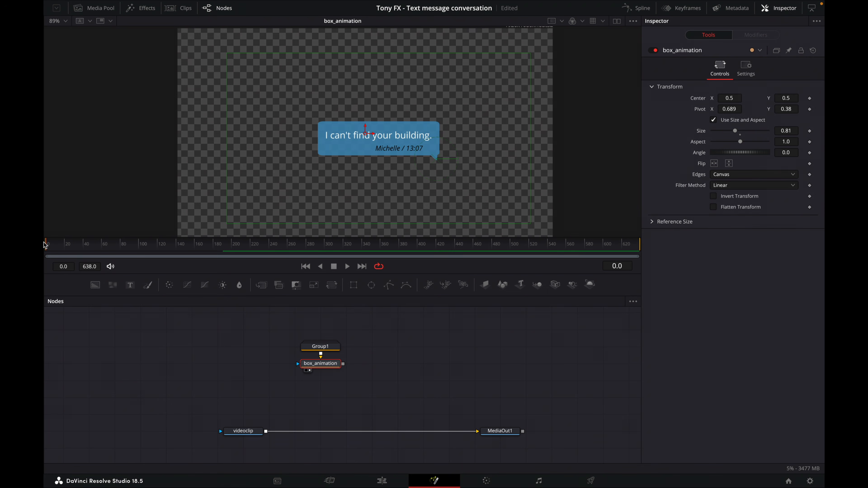
{"action": "left_click_drag", "start_coordinate": [71, 245], "coordinate": [78, 241]}
{"action": "left_click_drag", "start_coordinate": [734, 130], "coordinate": [697, 132]}
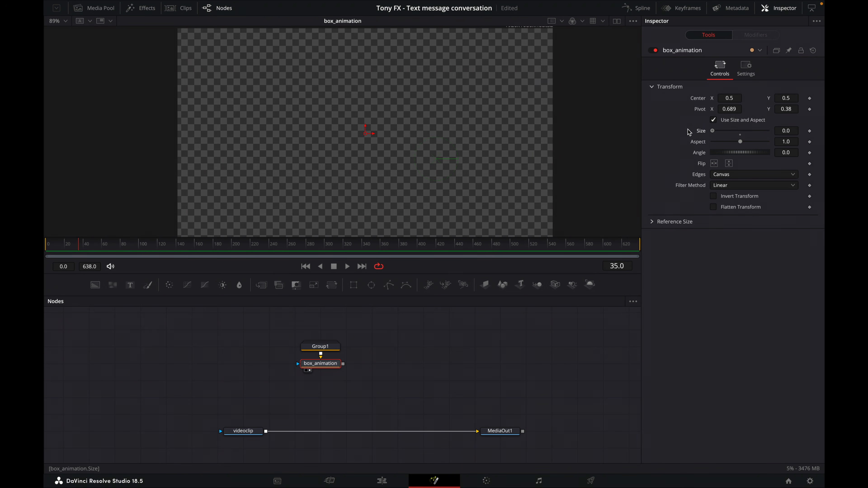
{"action": "left_click", "coordinate": [809, 131]}
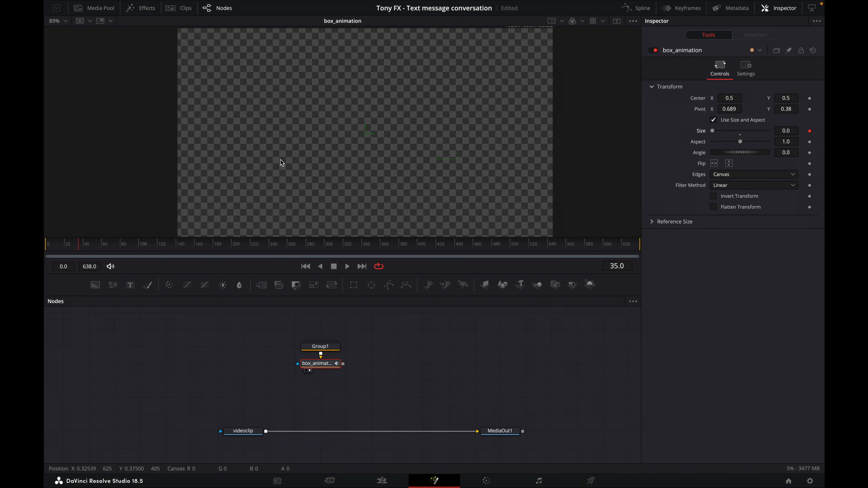
Keyframe box_animation's Size at 0.65 on frame 40.
{"action": "left_click", "coordinate": [85, 245]}
{"action": "left_click", "coordinate": [793, 131]}
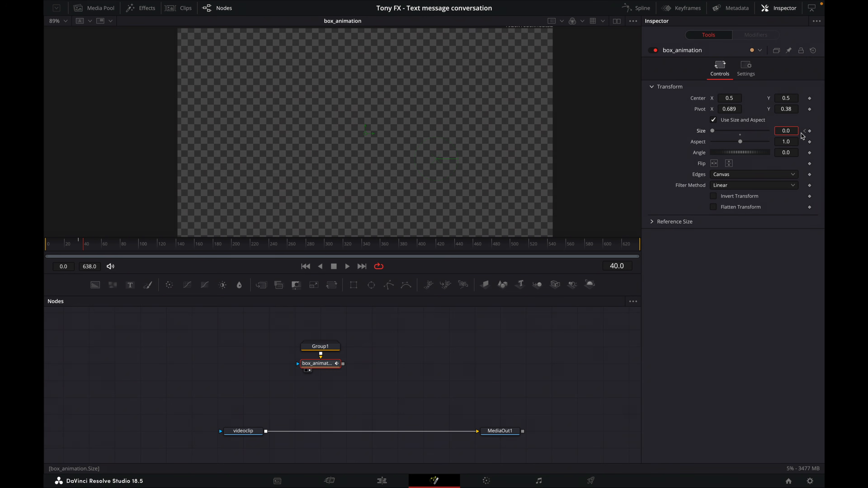
{"action": "type", "text": "65"}
{"action": "key", "text": "Tab"}
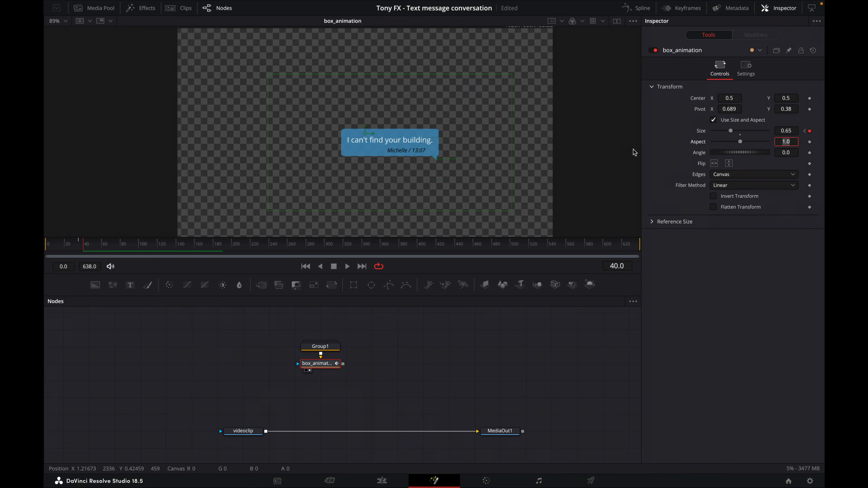
Keyframe box_animation's Size at 0.6 on frame 50 and play the animation from frame 0.
{"action": "left_click_drag", "start_coordinate": [104, 249], "coordinate": [95, 249]}
{"action": "left_click", "coordinate": [795, 130]}
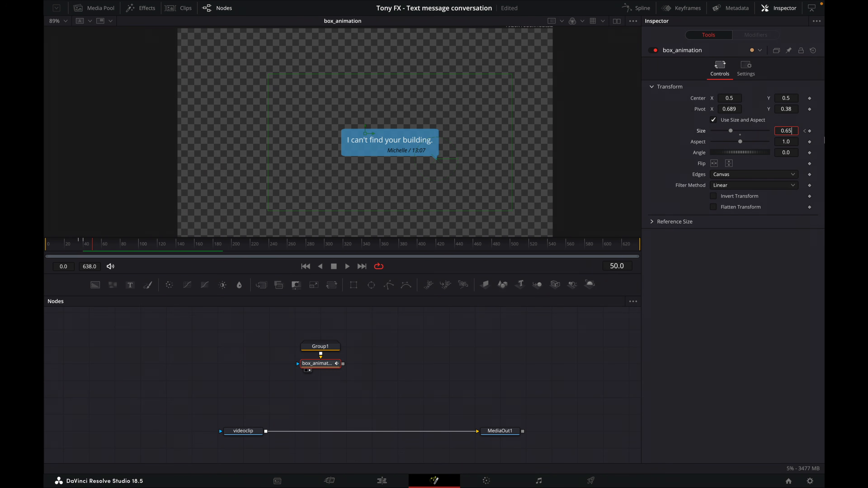
{"action": "key", "text": "Tab"}
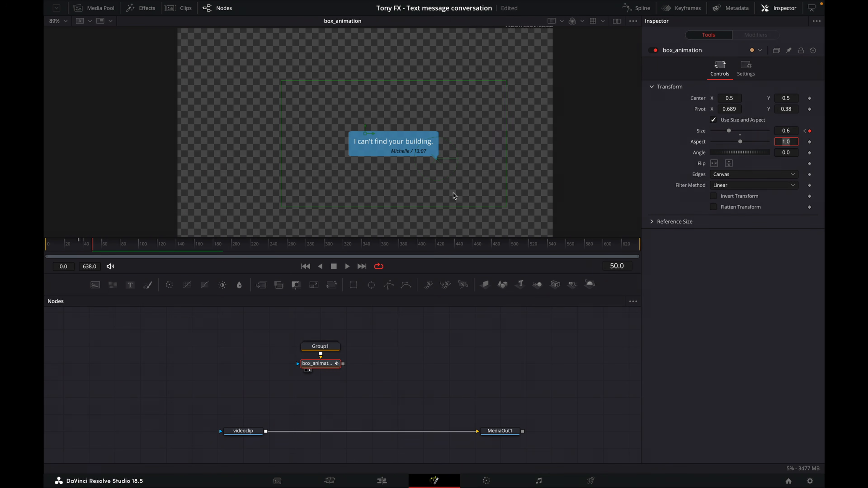
{"action": "left_click_drag", "start_coordinate": [104, 247], "coordinate": [44, 245]}
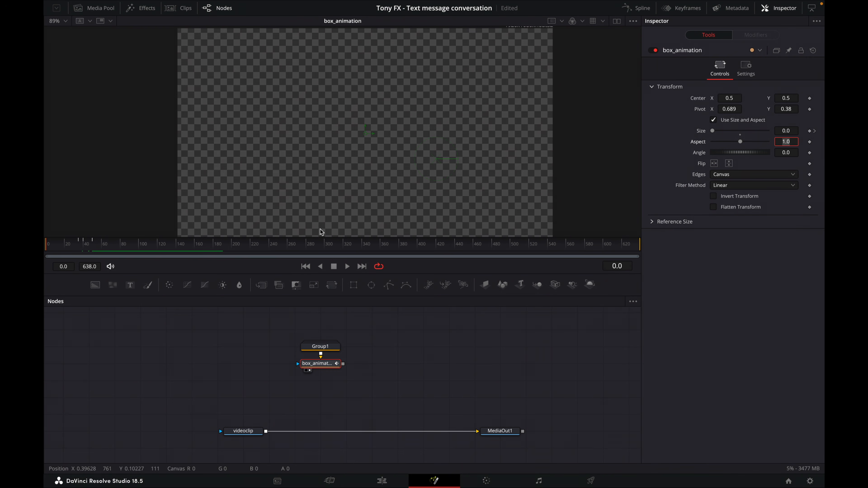
{"action": "left_click", "coordinate": [347, 267]}
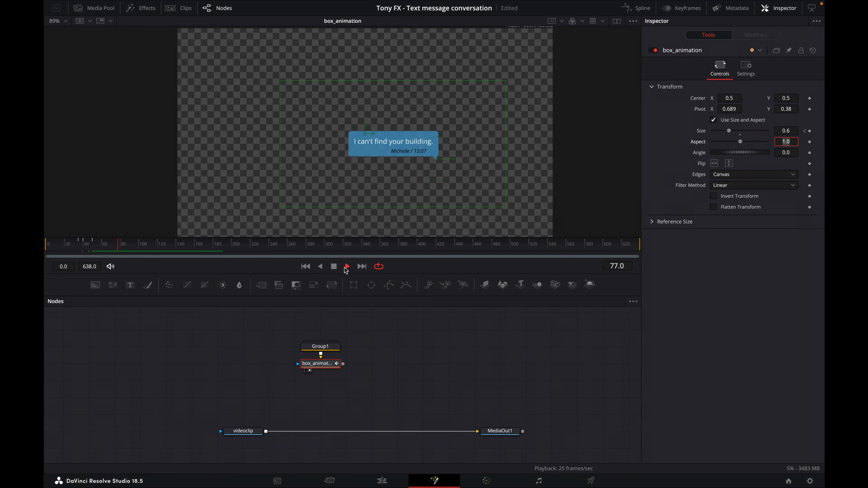
{"action": "left_click", "coordinate": [333, 267]}
Display box_animation's Size curve in the Spline editor, smooth all its keyframes, and play the animation from frame 0.
{"action": "left_click", "coordinate": [639, 9]}
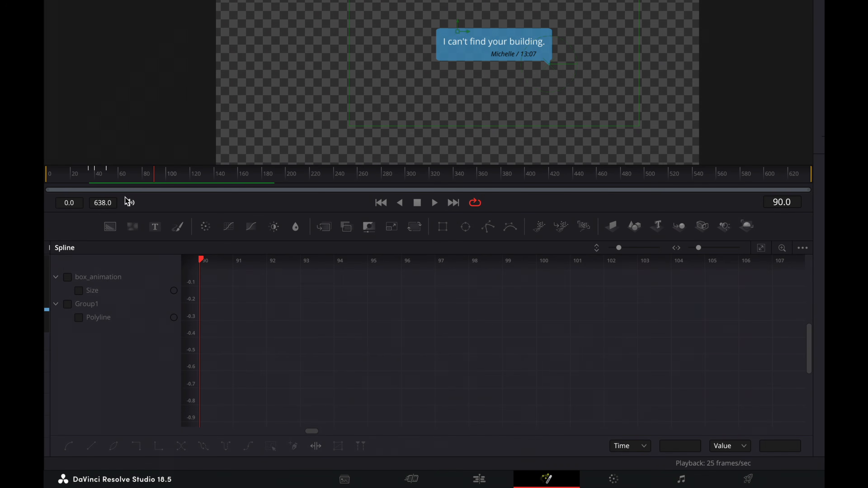
{"action": "left_click", "coordinate": [99, 277]}
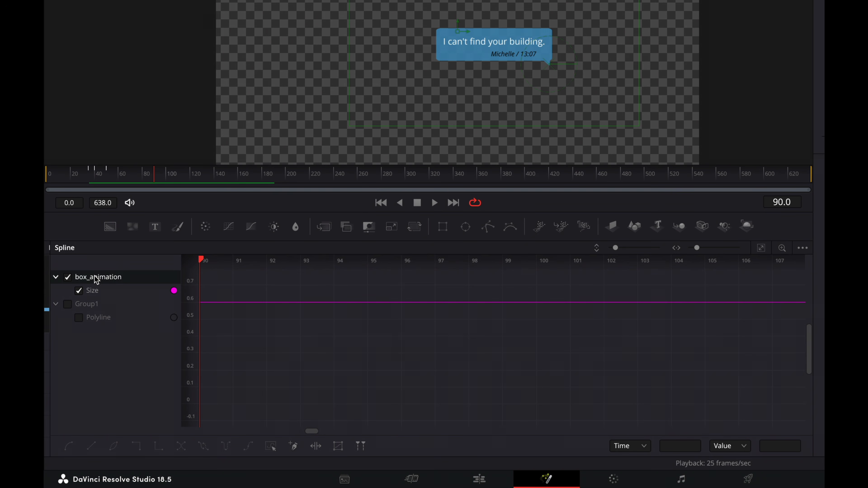
{"action": "left_click", "coordinate": [761, 251]}
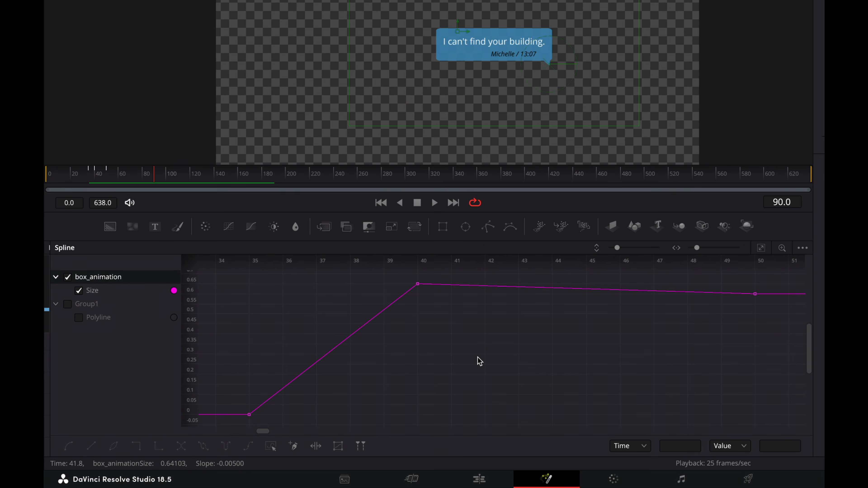
{"action": "key", "text": "super+a"}
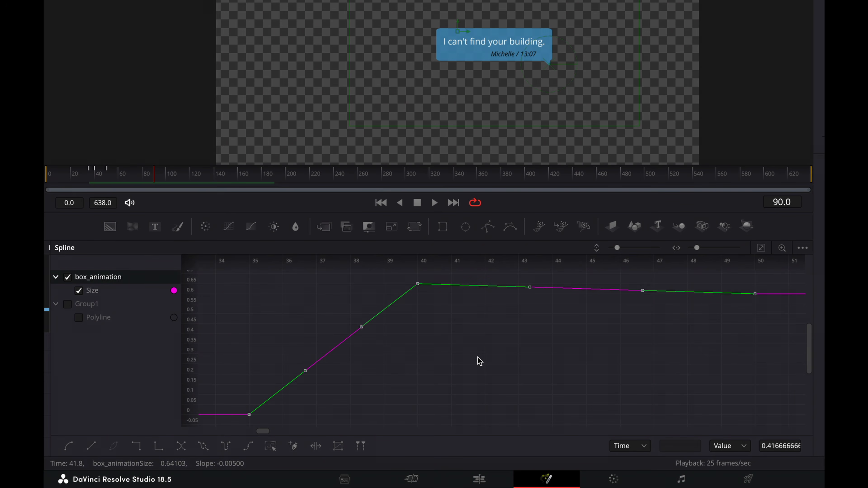
{"action": "key", "text": "s"}
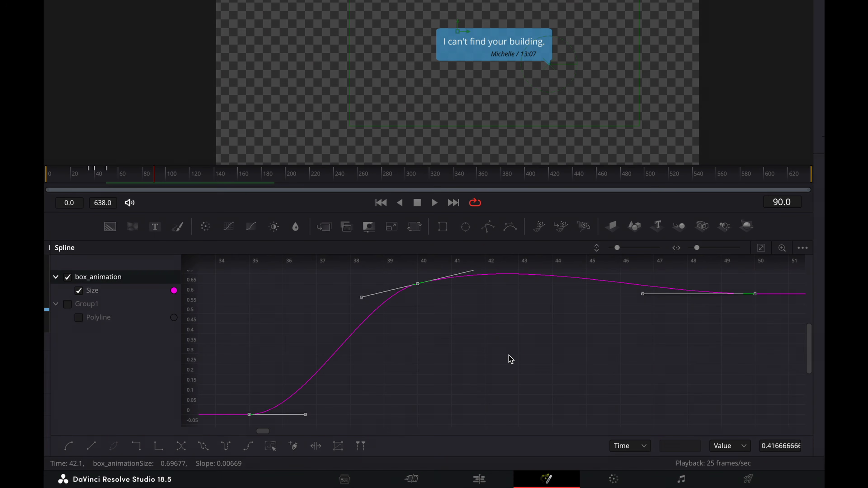
{"action": "left_click", "coordinate": [46, 173]}
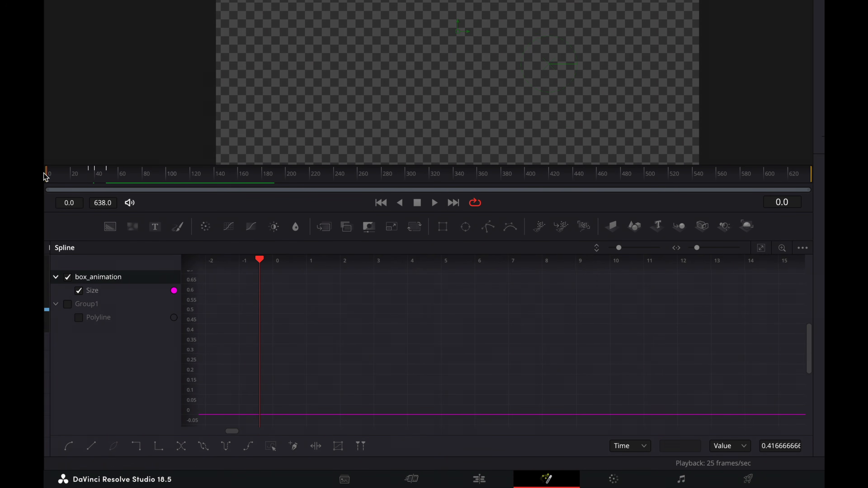
{"action": "left_click", "coordinate": [434, 204]}
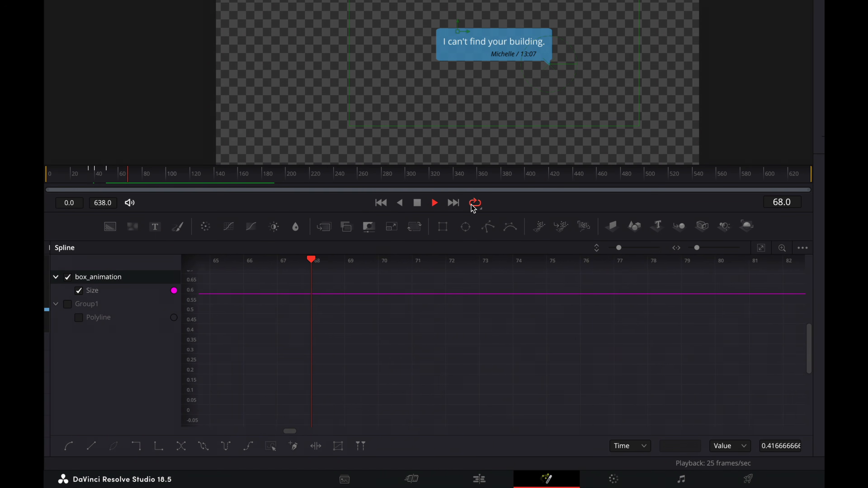
{"action": "left_click", "coordinate": [417, 202]}
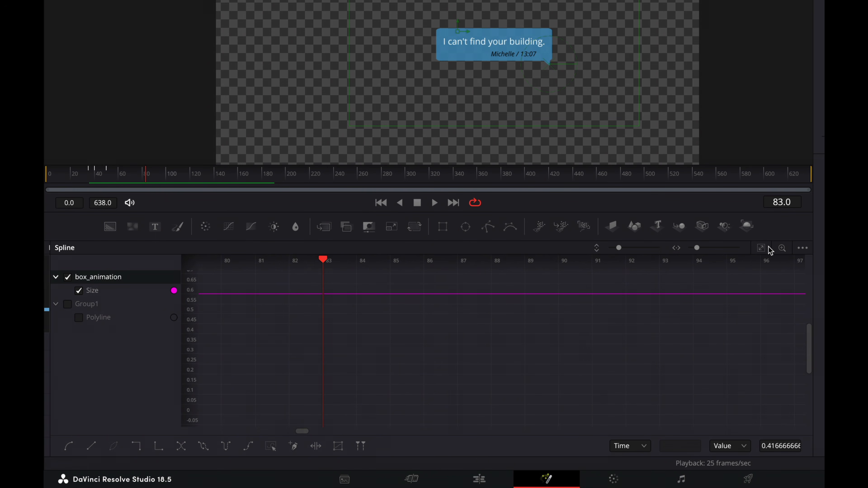
Shorten the incoming curve handle of box_animation's Size keyframe at frame 50, save the project, and close the Spline editor.
{"action": "left_click", "coordinate": [761, 247]}
{"action": "left_click", "coordinate": [721, 298]}
{"action": "left_click", "coordinate": [755, 314]}
{"action": "left_click_drag", "start_coordinate": [643, 314], "coordinate": [672, 315]}
{"action": "left_click", "coordinate": [683, 274]}
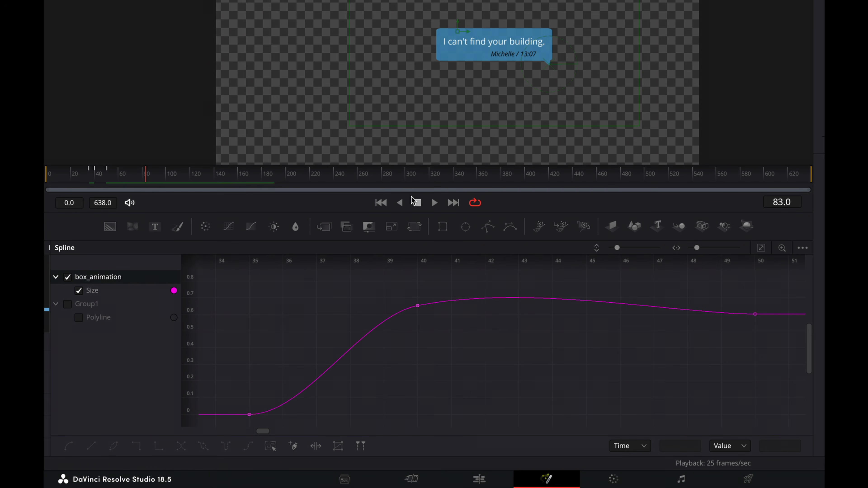
{"action": "left_click", "coordinate": [79, 175]}
{"action": "key", "text": "ctrl+s"}
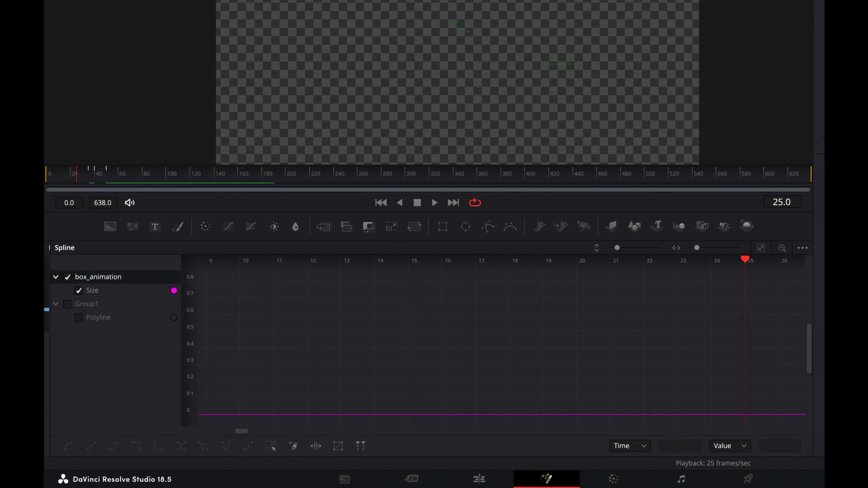
{"action": "left_click", "coordinate": [637, 8]}
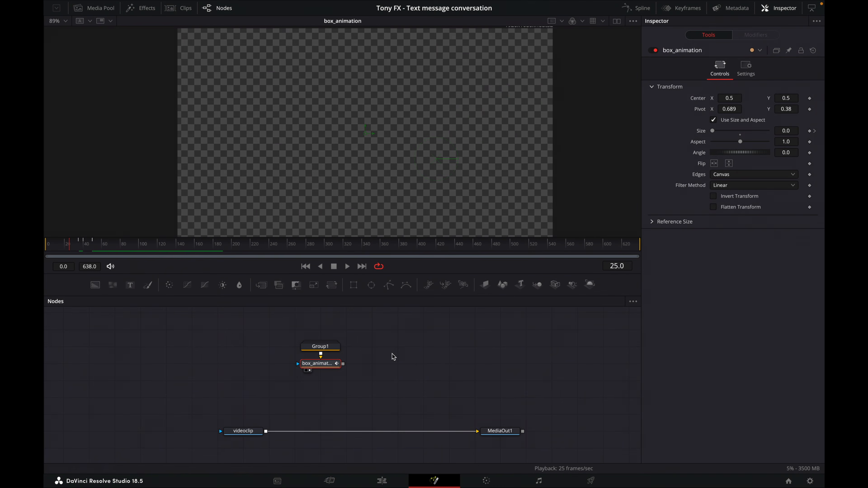
Open Group1 and keyframe the message node's Write On End at 0.0 on frame 50.
{"action": "left_click_drag", "start_coordinate": [96, 244], "coordinate": [147, 245]}
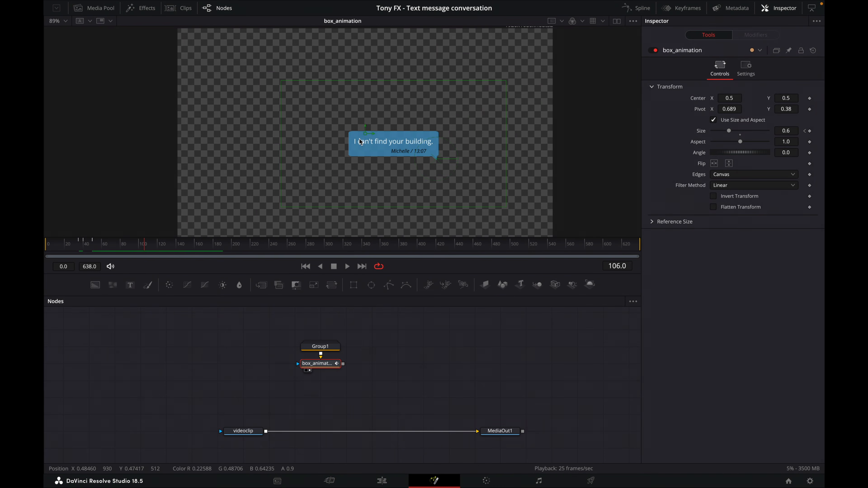
{"action": "double_click", "coordinate": [330, 348]}
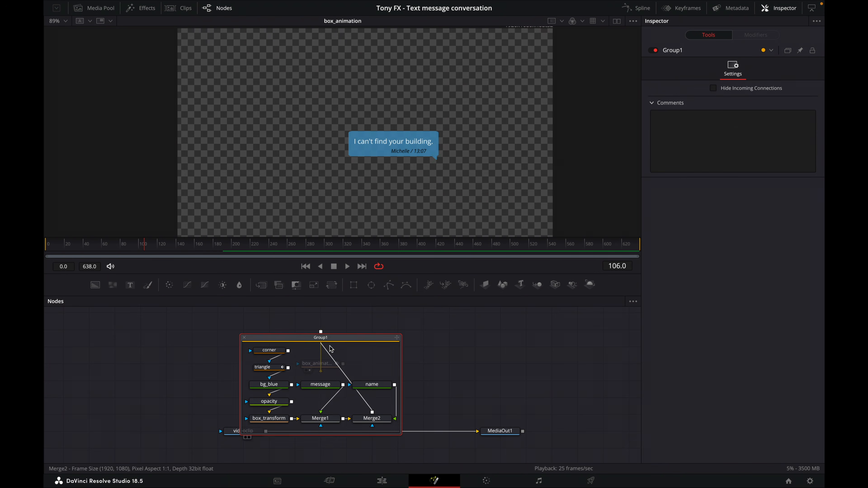
{"action": "left_click", "coordinate": [321, 386]}
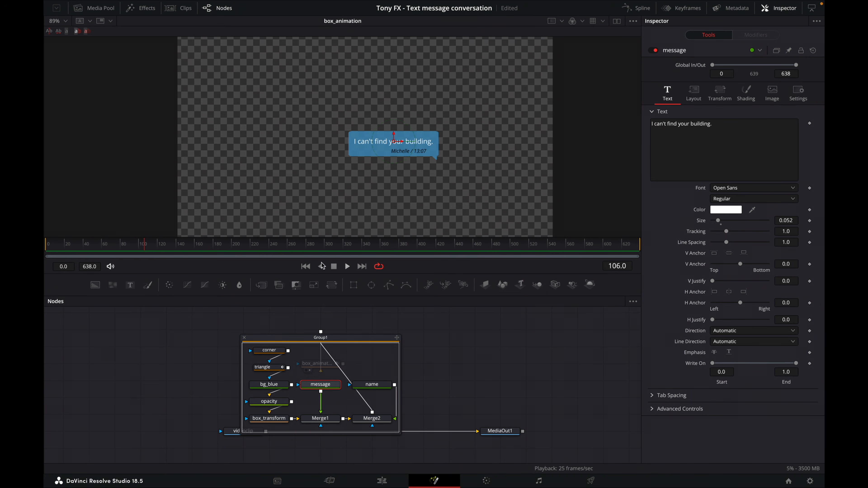
{"action": "left_click_drag", "start_coordinate": [102, 244], "coordinate": [96, 246]}
{"action": "left_click_drag", "start_coordinate": [796, 363], "coordinate": [704, 364]}
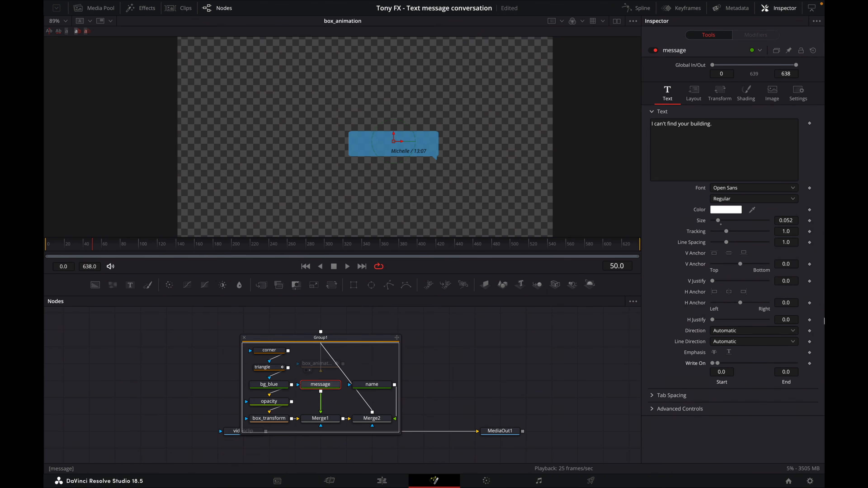
{"action": "left_click", "coordinate": [810, 364]}
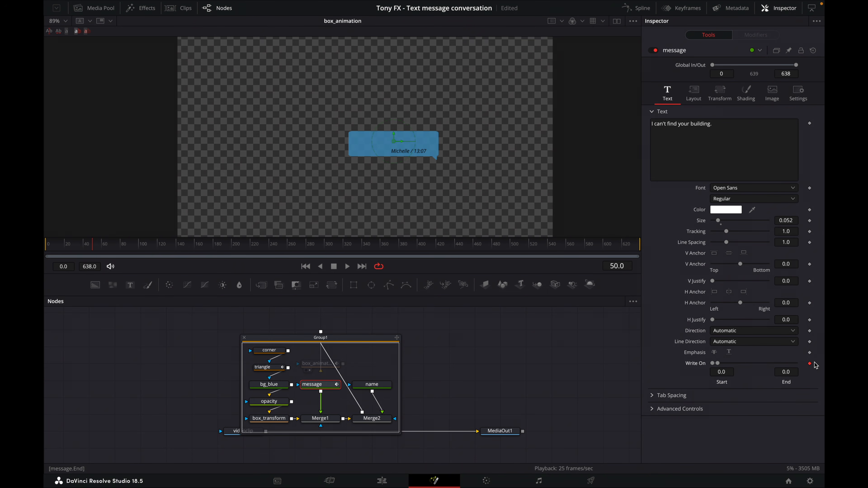
Keyframe the message's Write On End at 1.0 on frame 70, play the text animation, and save the project.
{"action": "left_click", "coordinate": [113, 244]}
{"action": "left_click_drag", "start_coordinate": [113, 247], "coordinate": [112, 249]}
{"action": "left_click_drag", "start_coordinate": [718, 365], "coordinate": [823, 363]}
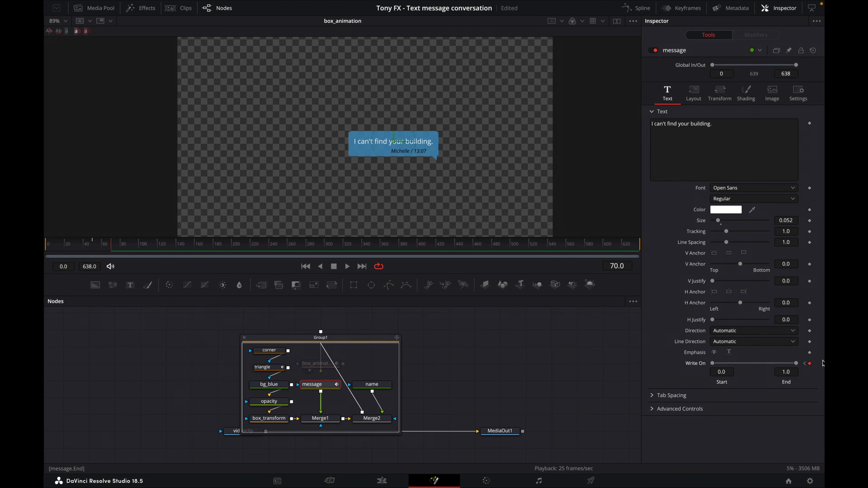
{"action": "left_click", "coordinate": [106, 242]}
{"action": "left_click_drag", "start_coordinate": [106, 243], "coordinate": [76, 244]}
{"action": "left_click", "coordinate": [347, 266]}
{"action": "key", "text": "ctrl+s"}
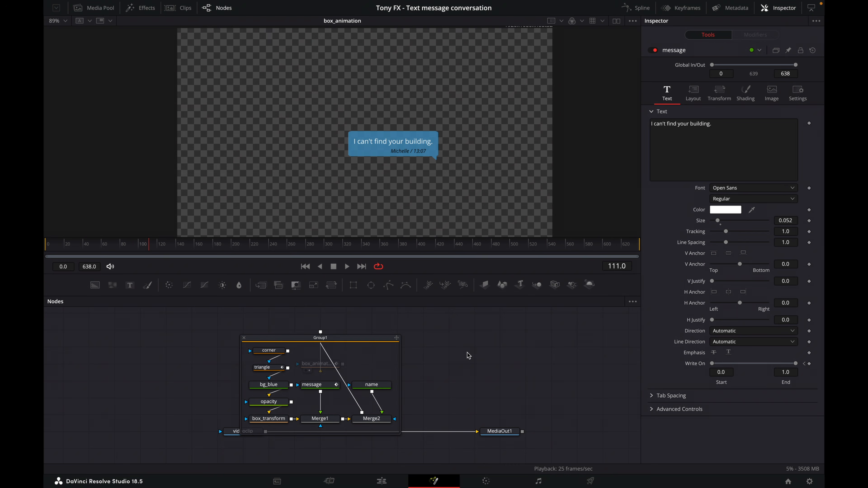
Collapse Group1, merge box_animation over videoclip ahead of MediaOut1, and show MediaOut1 in the viewer.
{"action": "left_click", "coordinate": [243, 338]}
{"action": "left_click_drag", "start_coordinate": [343, 365], "coordinate": [266, 431]}
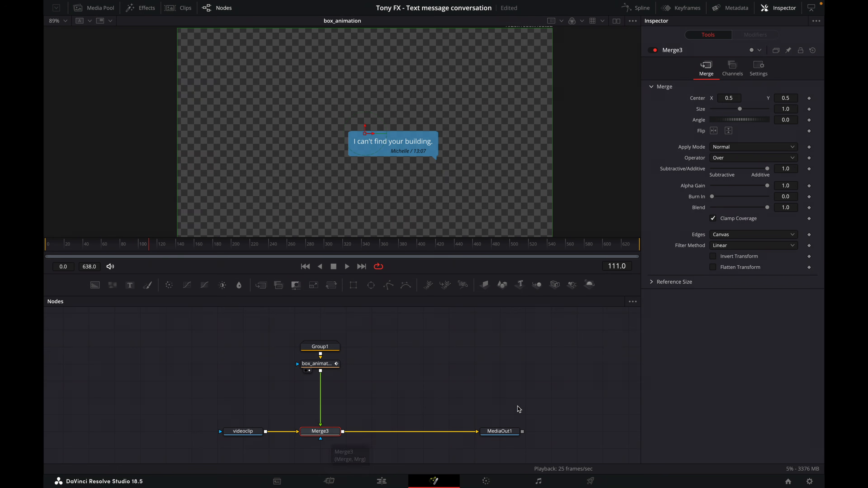
{"action": "left_click", "coordinate": [504, 434]}
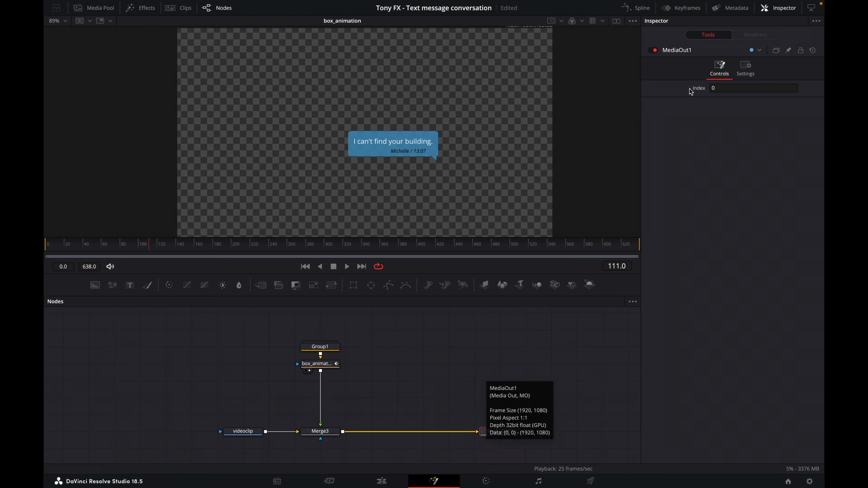
{"action": "left_click", "coordinate": [616, 22]}
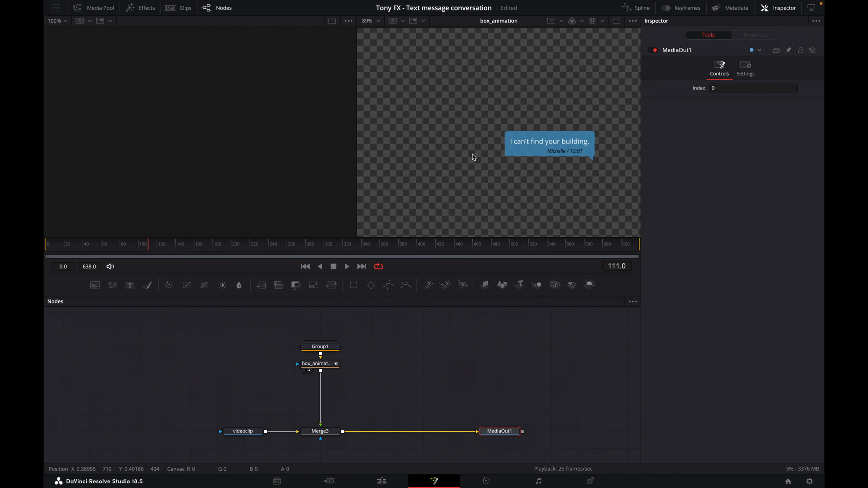
{"action": "left_click", "coordinate": [616, 22]}
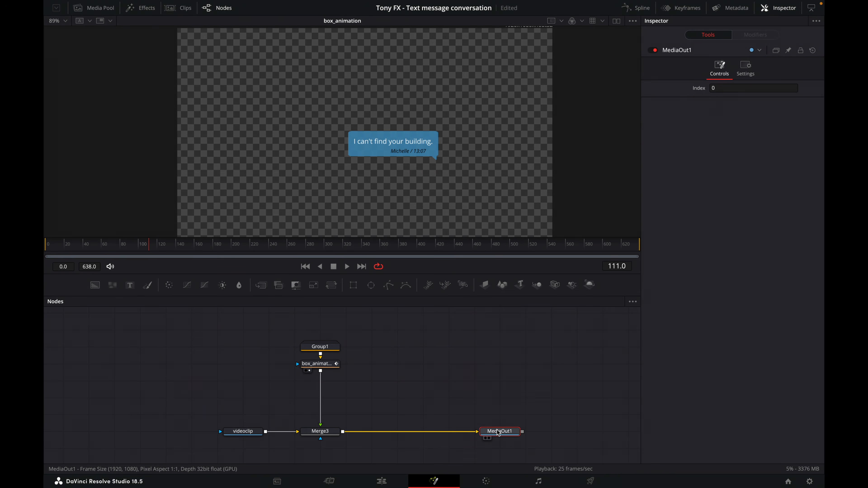
{"action": "left_click_drag", "start_coordinate": [498, 433], "coordinate": [443, 206]}
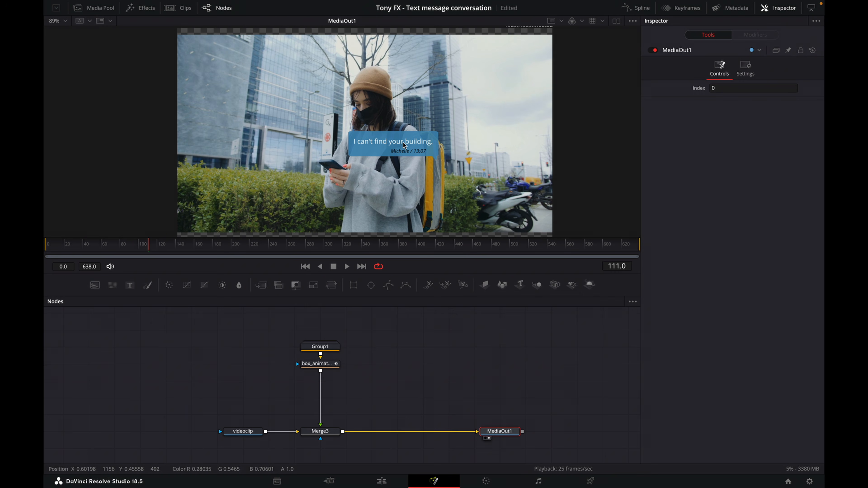
Move the message bubble to the upper-left part of the video with box_animation's Center at about X 0.10, Y 0.85.
{"action": "scroll", "coordinate": [404, 145], "scroll_direction": "down", "scroll_amount": 2}
{"action": "scroll", "coordinate": [404, 145], "scroll_direction": "up", "scroll_amount": 2}
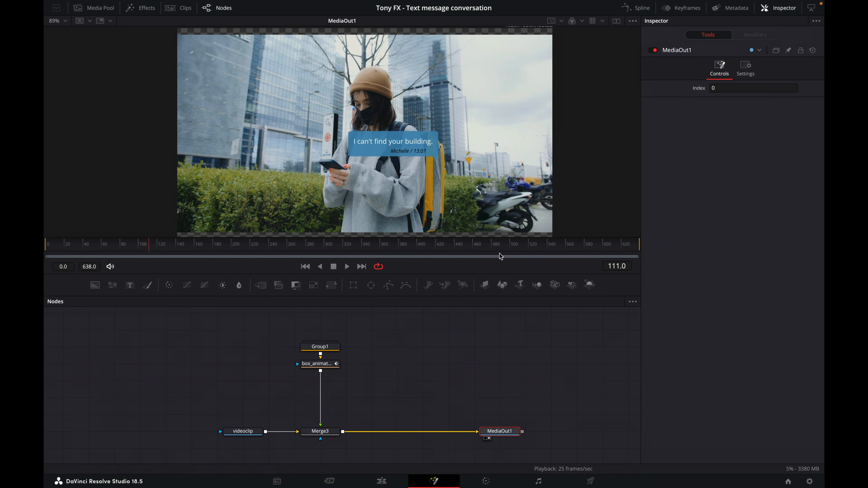
{"action": "left_click_drag", "start_coordinate": [497, 274], "coordinate": [498, 334]}
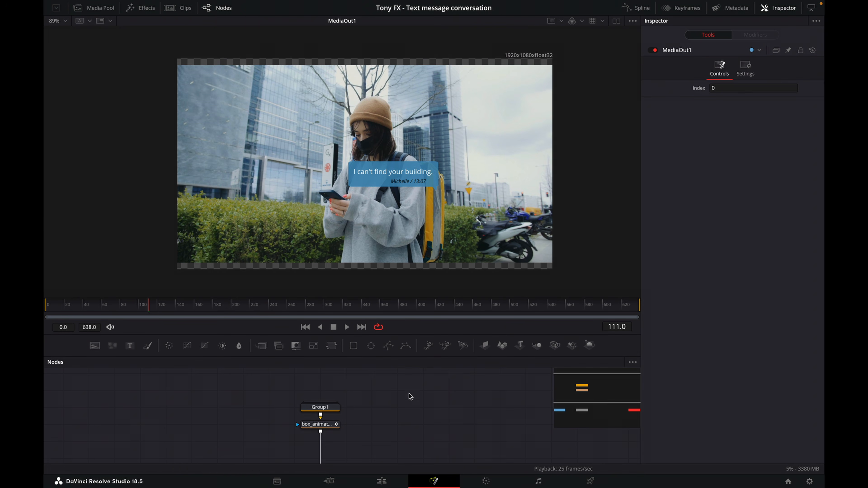
{"action": "left_click", "coordinate": [328, 427]}
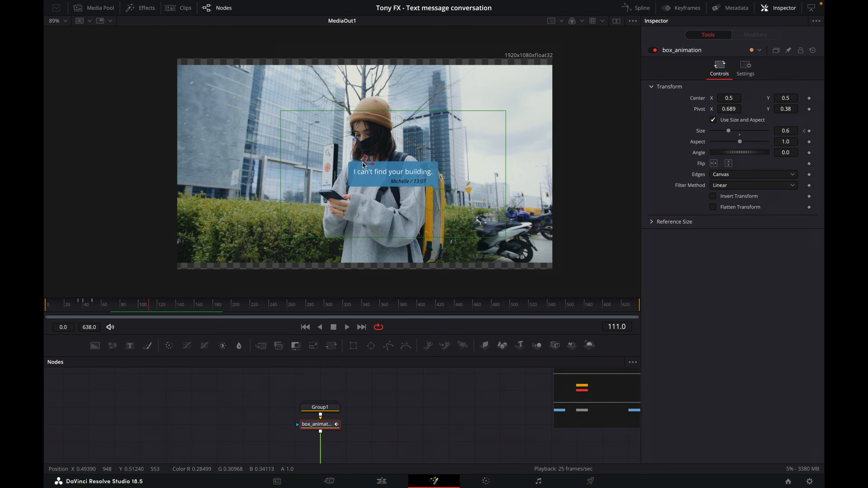
{"action": "left_click_drag", "start_coordinate": [364, 163], "coordinate": [215, 89]}
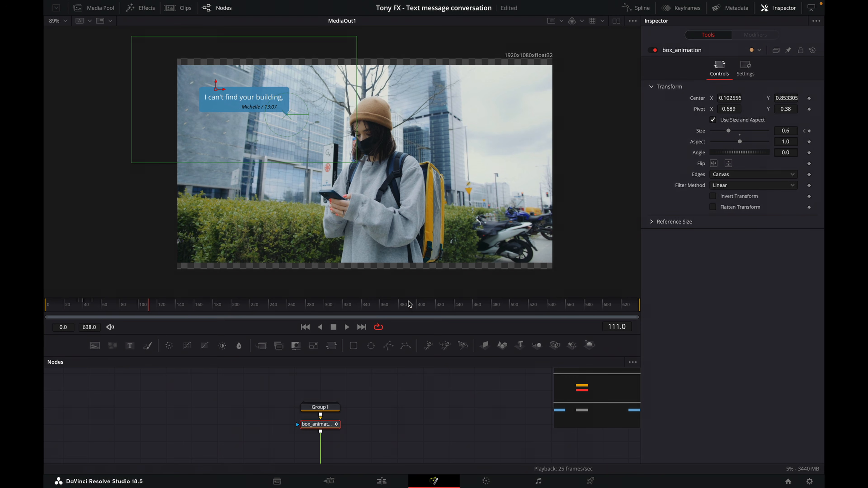
{"action": "left_click_drag", "start_coordinate": [432, 334], "coordinate": [433, 286]}
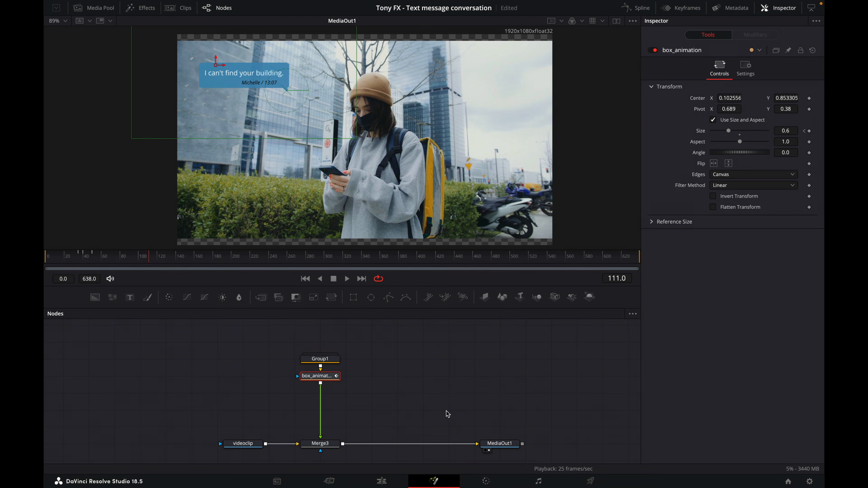
Duplicate Group1 together with box_animation and place the unconnected copies beside the originals in the node graph.
{"action": "left_click_drag", "start_coordinate": [222, 342], "coordinate": [273, 389]}
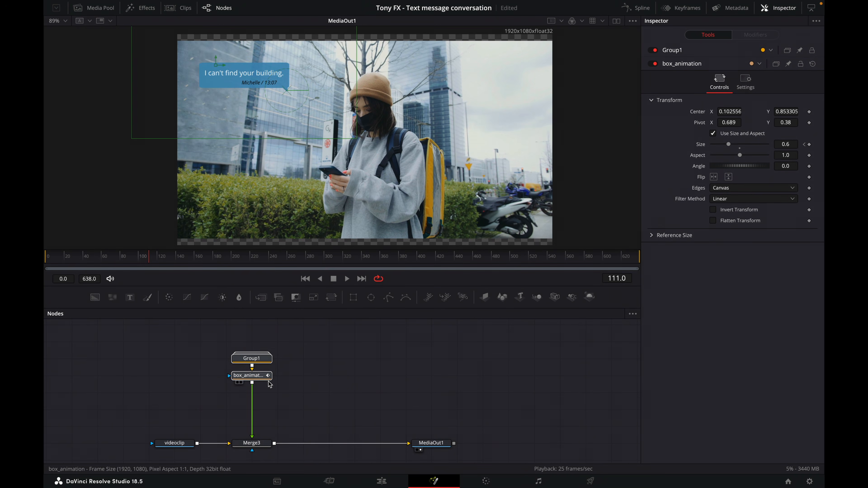
{"action": "left_click", "coordinate": [366, 367]}
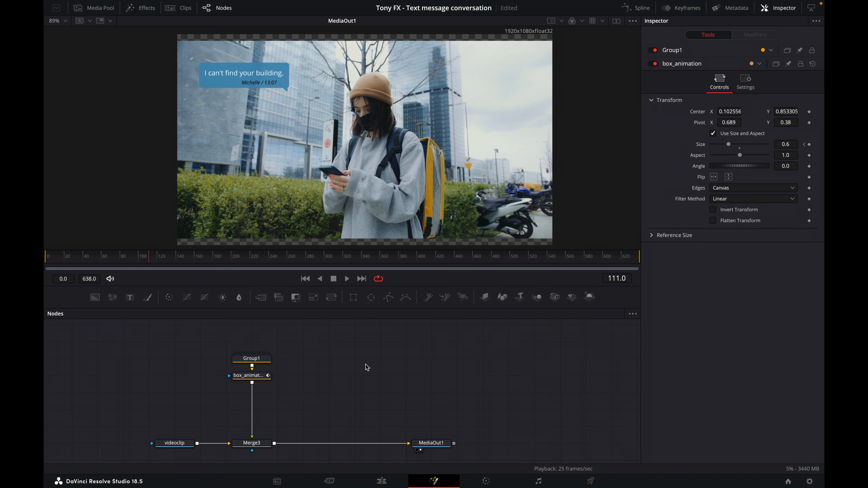
{"action": "key", "text": "ctrl+v"}
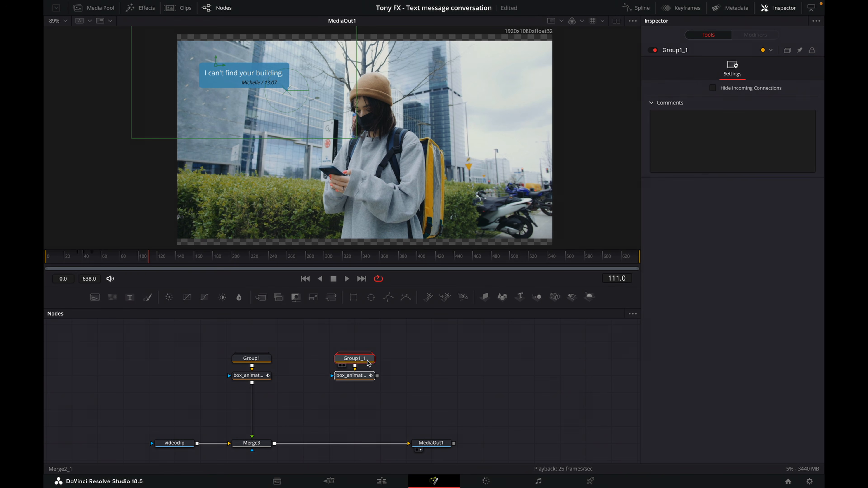
{"action": "left_click_drag", "start_coordinate": [354, 360], "coordinate": [327, 360]}
{"action": "left_click", "coordinate": [404, 362]}
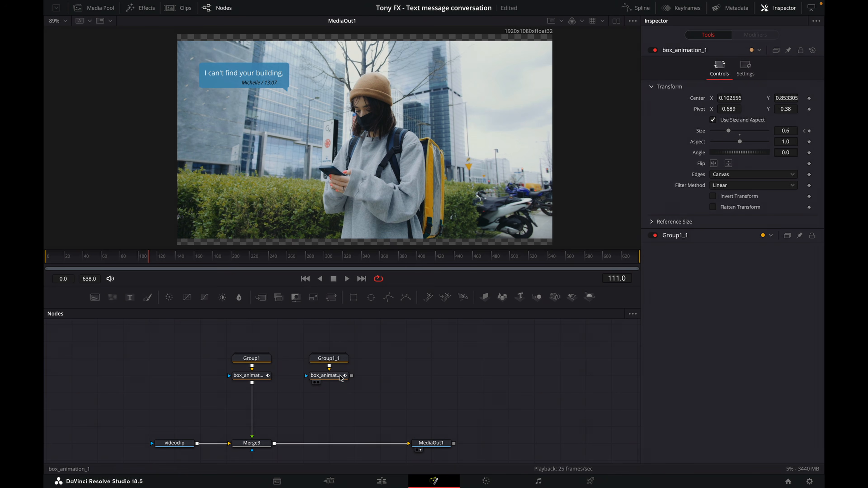
Rename the copied box_animation_1 node as box_animation2.
{"action": "right_click", "coordinate": [341, 378]}
{"action": "left_click", "coordinate": [391, 301]}
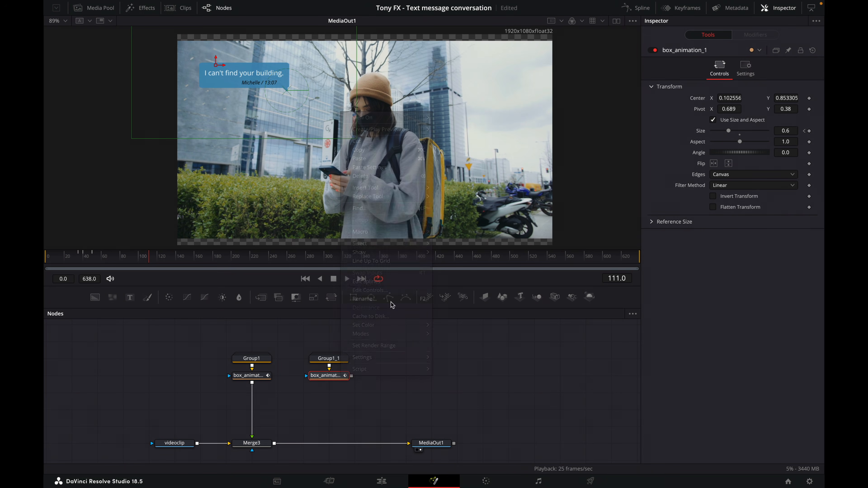
{"action": "left_click", "coordinate": [416, 228]}
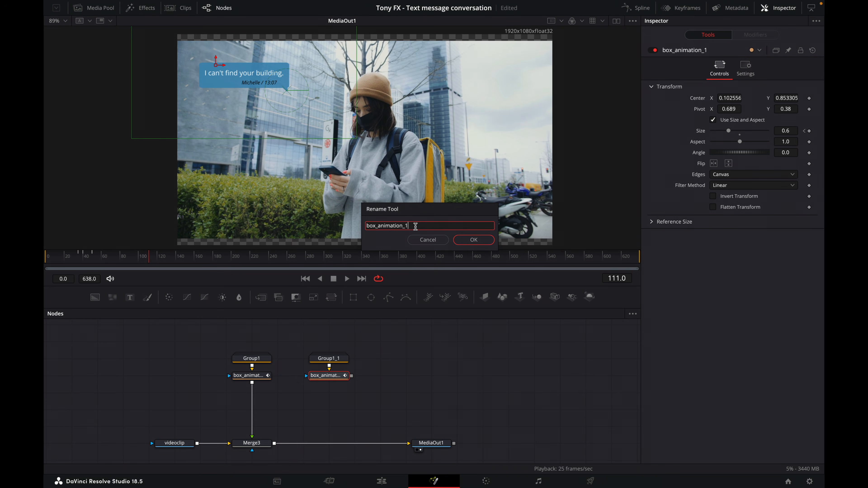
{"action": "left_click", "coordinate": [474, 240]}
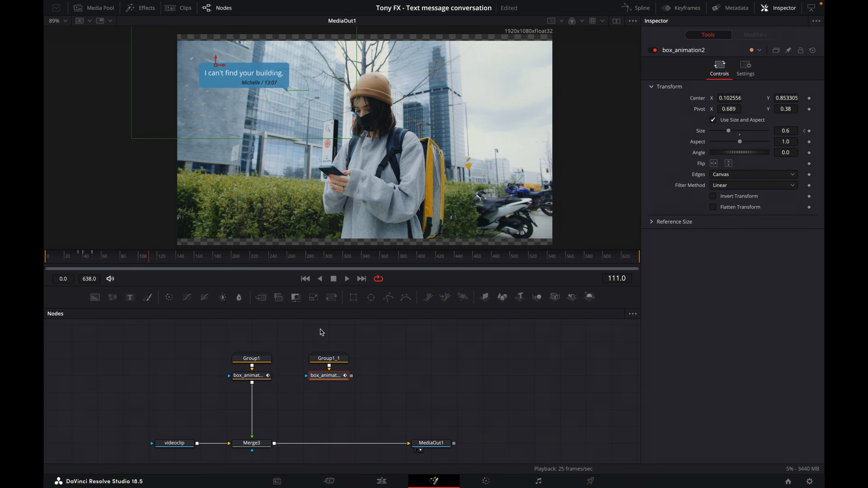
Rename the copied Group1_1 node as group2.
{"action": "right_click", "coordinate": [320, 357]}
{"action": "left_click", "coordinate": [323, 358]}
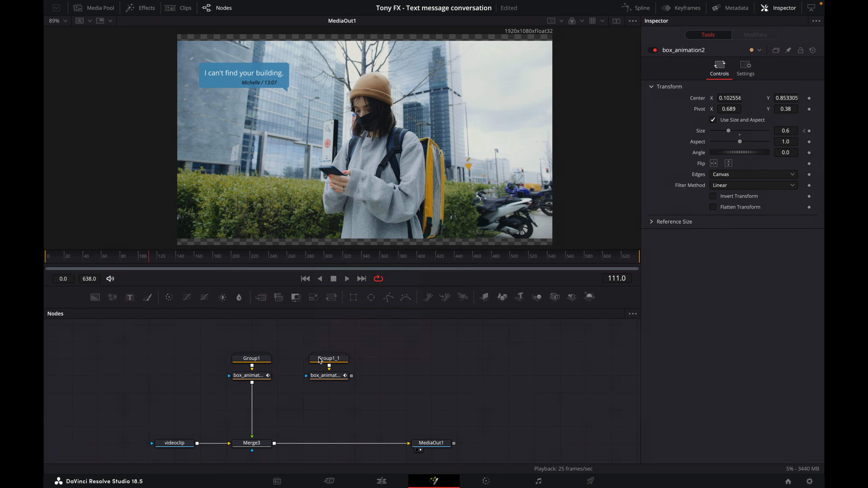
{"action": "right_click", "coordinate": [327, 360]}
{"action": "left_click", "coordinate": [369, 280]}
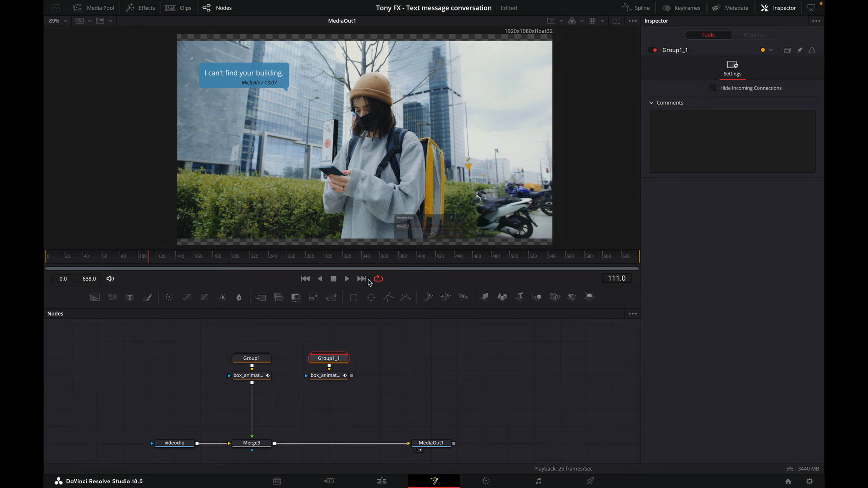
{"action": "type", "text": "group2"}
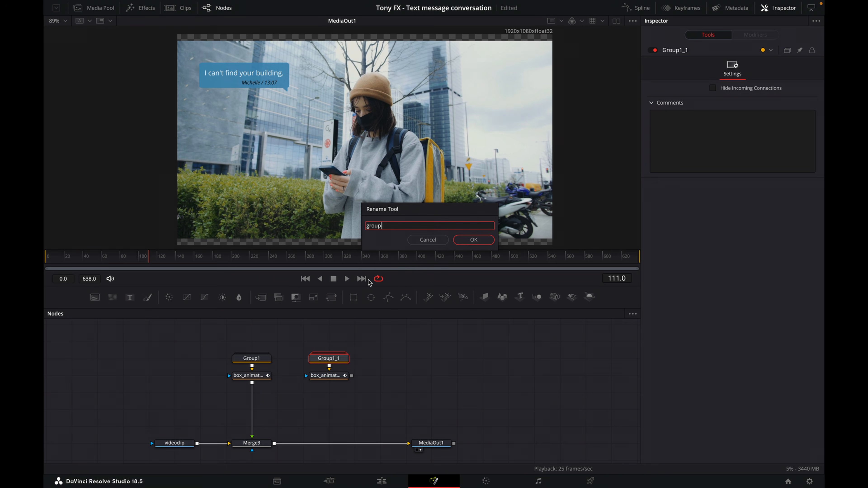
{"action": "left_click", "coordinate": [467, 238]}
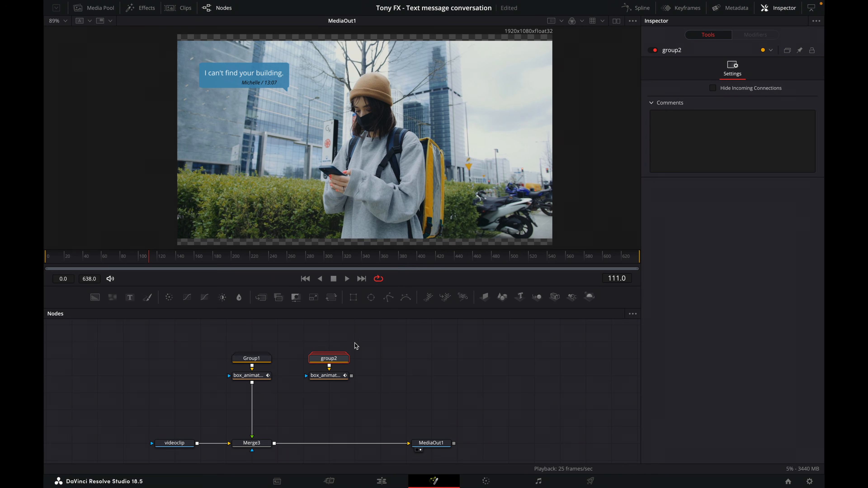
Expand group2 and rename its message_1 text node as message2.
{"action": "left_click", "coordinate": [341, 359]}
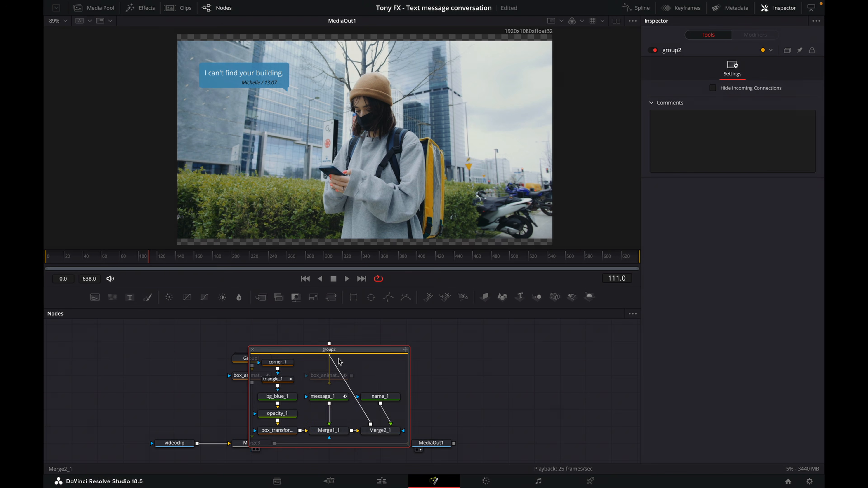
{"action": "right_click", "coordinate": [337, 400]}
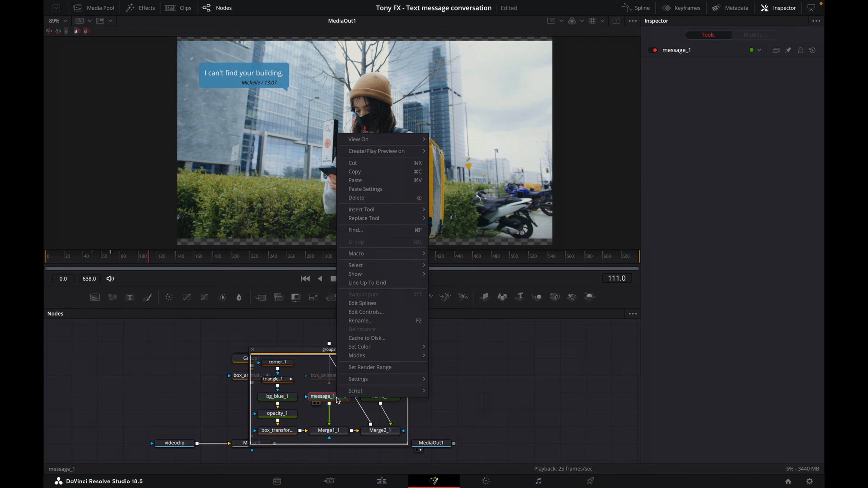
{"action": "left_click", "coordinate": [373, 326]}
{"action": "left_click", "coordinate": [410, 225]}
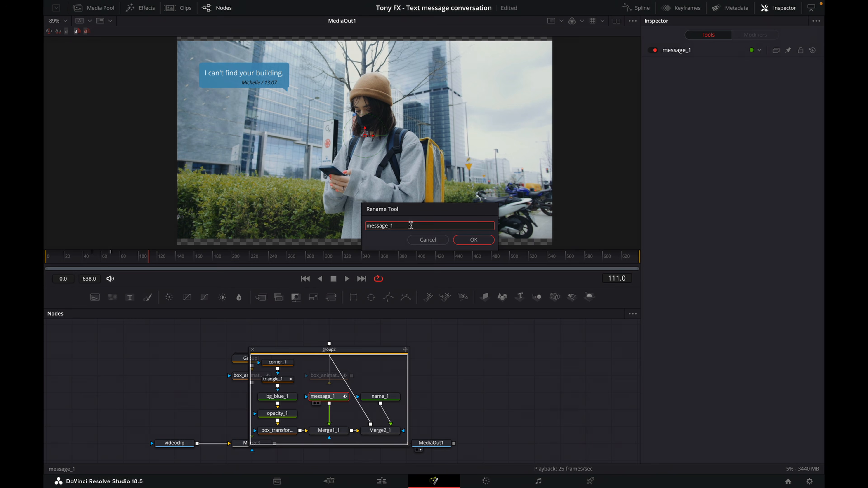
{"action": "type", "text": "2"}
{"action": "left_click", "coordinate": [469, 239]}
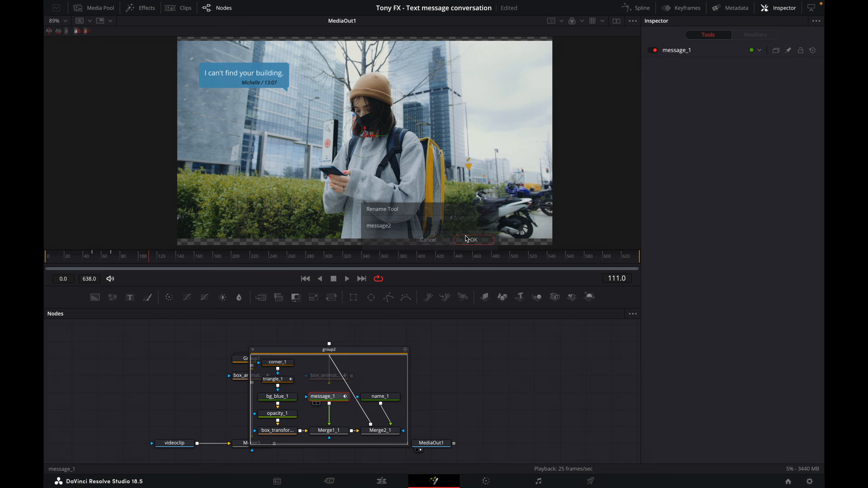
Rename the name_1 text node in group2 as name2 and collapse the group.
{"action": "left_click", "coordinate": [391, 399]}
{"action": "right_click", "coordinate": [390, 400]}
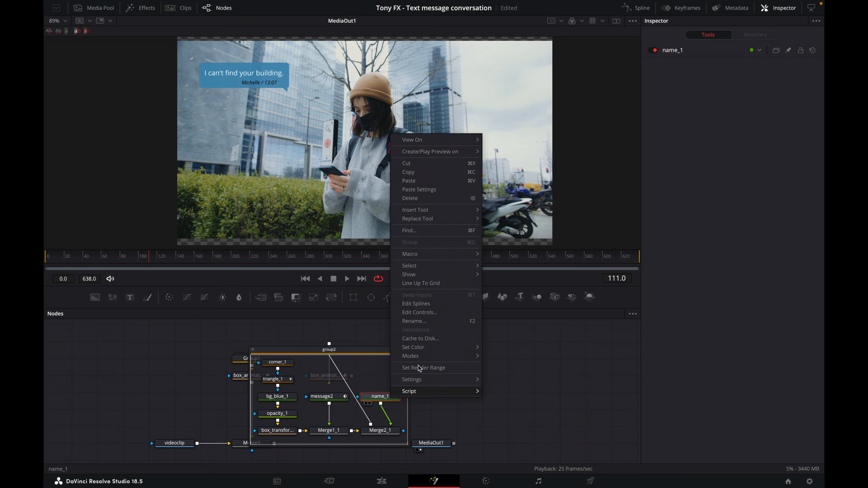
{"action": "left_click", "coordinate": [440, 323]}
{"action": "key", "text": "Right"}
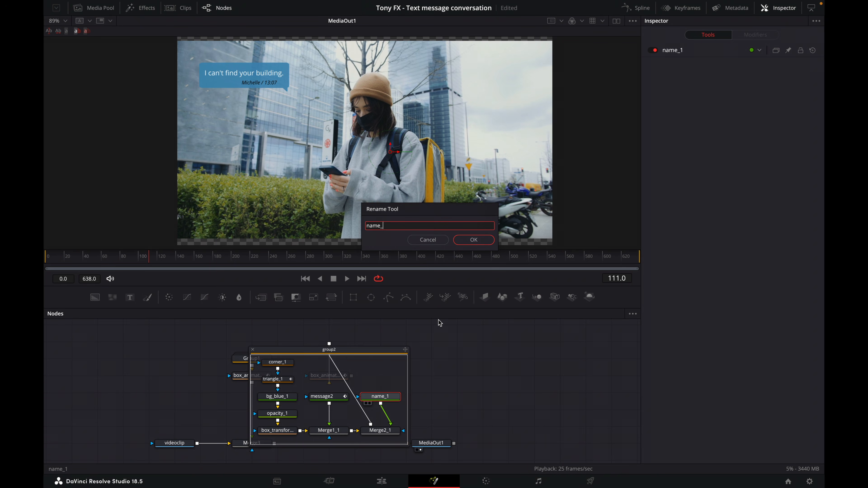
{"action": "type", "text": "2"}
{"action": "left_click", "coordinate": [492, 240]}
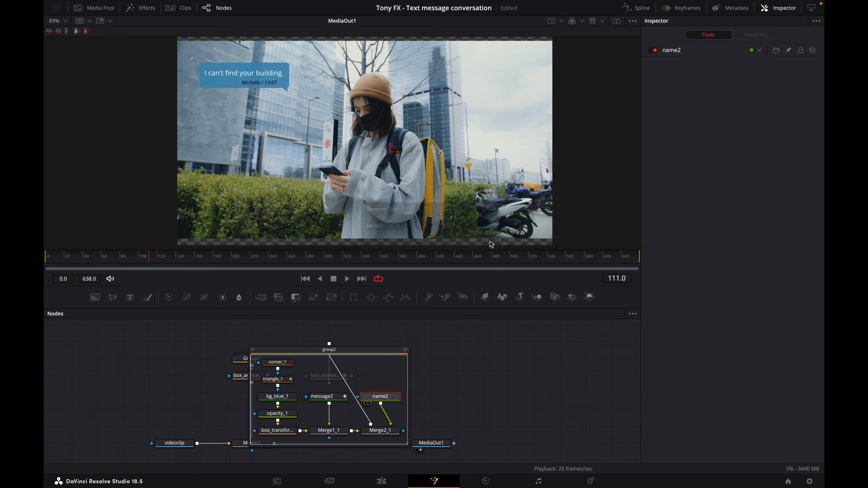
{"action": "left_click", "coordinate": [252, 349]}
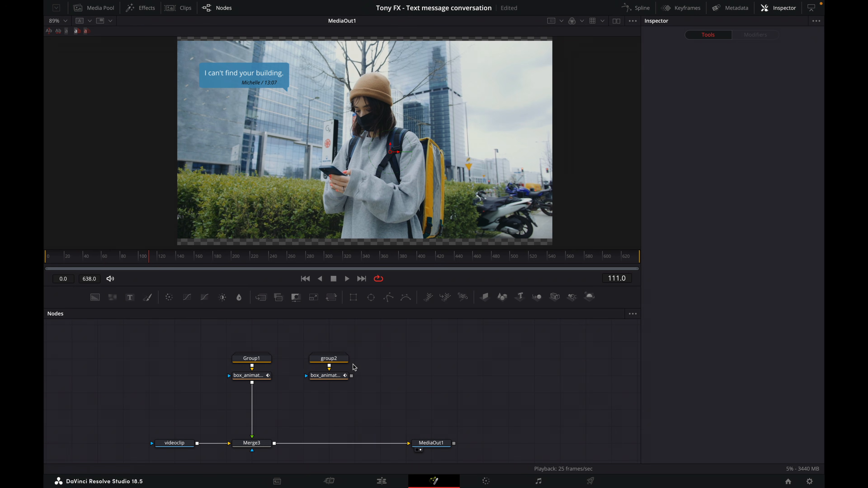
Merge box_animation2 over Merge3's output and move its bubble to the right part of the video, Center about X 0.73, Y 0.67.
{"action": "left_click_drag", "start_coordinate": [351, 376], "coordinate": [275, 443]}
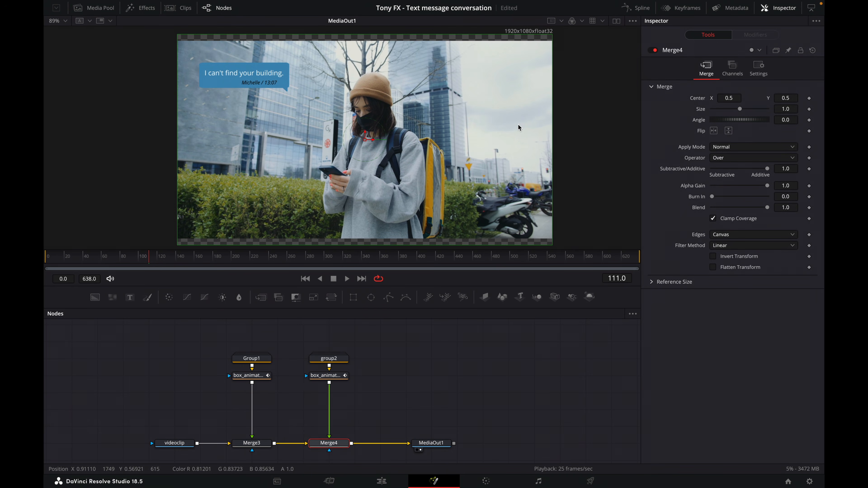
{"action": "left_click", "coordinate": [339, 378]}
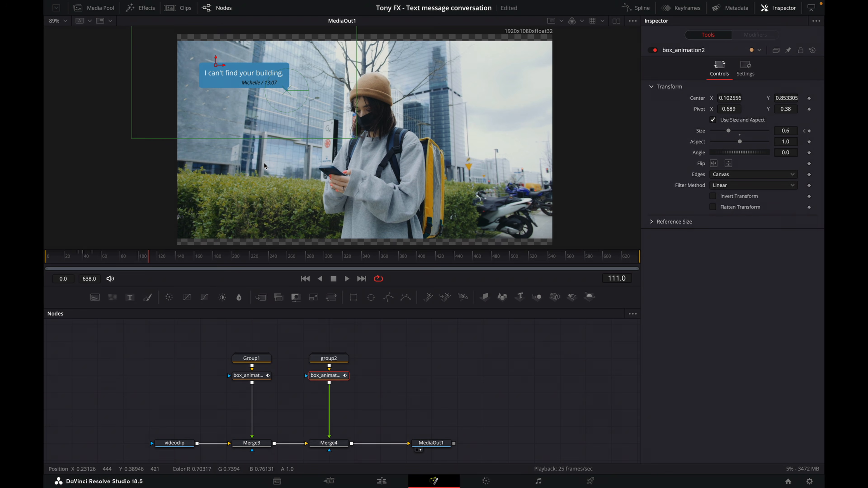
{"action": "left_click_drag", "start_coordinate": [216, 67], "coordinate": [451, 105]}
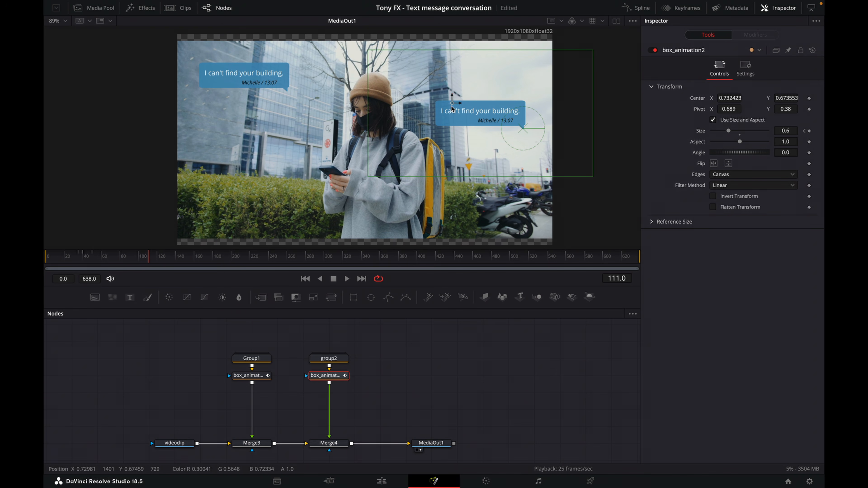
{"action": "left_click", "coordinate": [522, 379]}
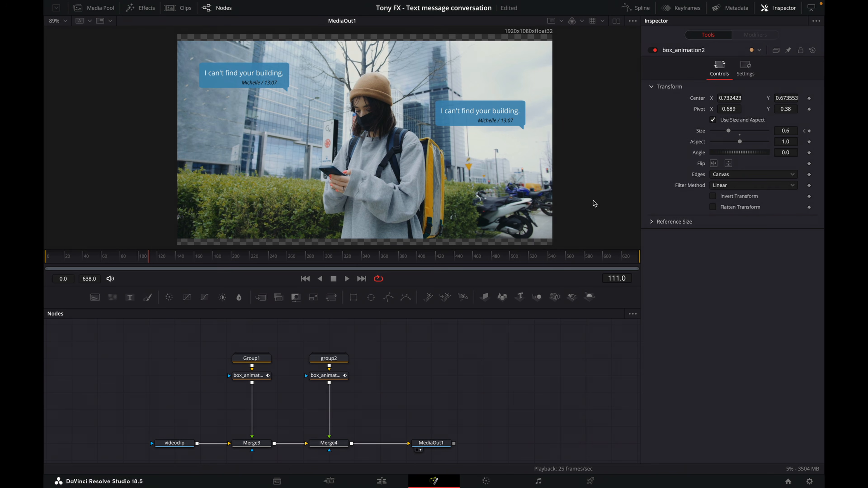
Expand group2, enlarge its frame, and space message2, name2 and both merge nodes farther to the right of the box nodes.
{"action": "scroll", "coordinate": [531, 126], "scroll_direction": "up", "scroll_amount": 2}
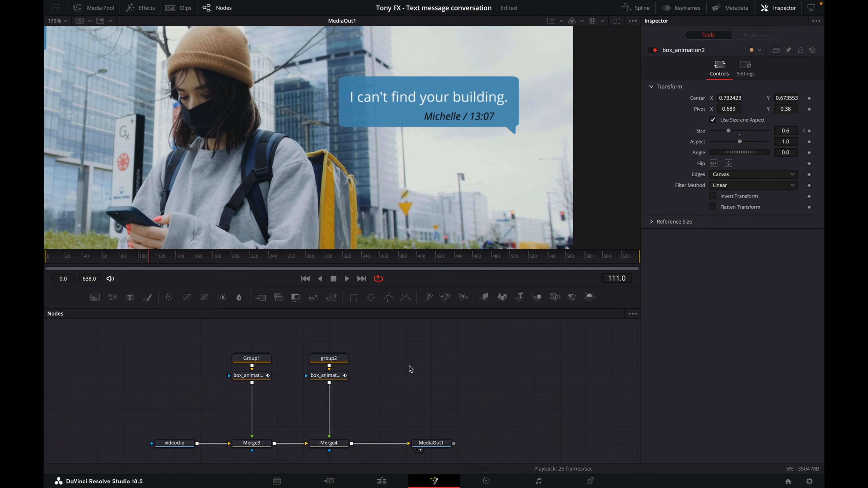
{"action": "left_click", "coordinate": [342, 360]}
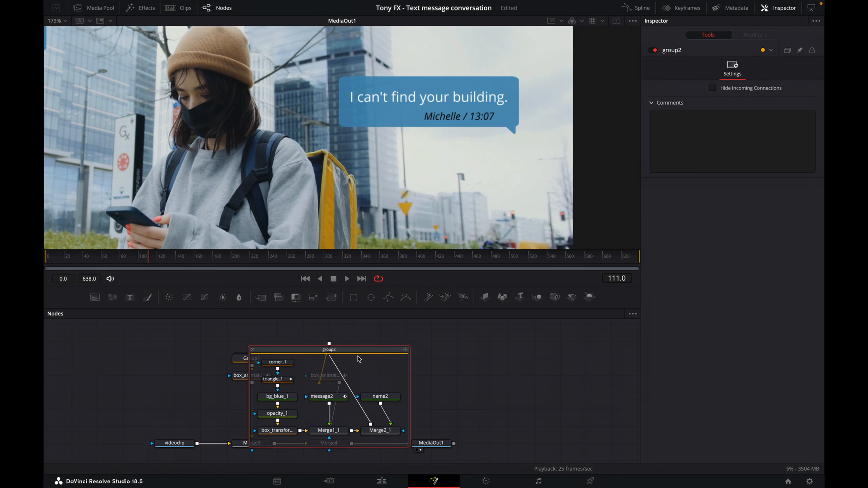
{"action": "left_click_drag", "start_coordinate": [409, 430], "coordinate": [523, 434]}
{"action": "left_click_drag", "start_coordinate": [433, 421], "coordinate": [257, 341]}
{"action": "left_click_drag", "start_coordinate": [367, 382], "coordinate": [419, 383]}
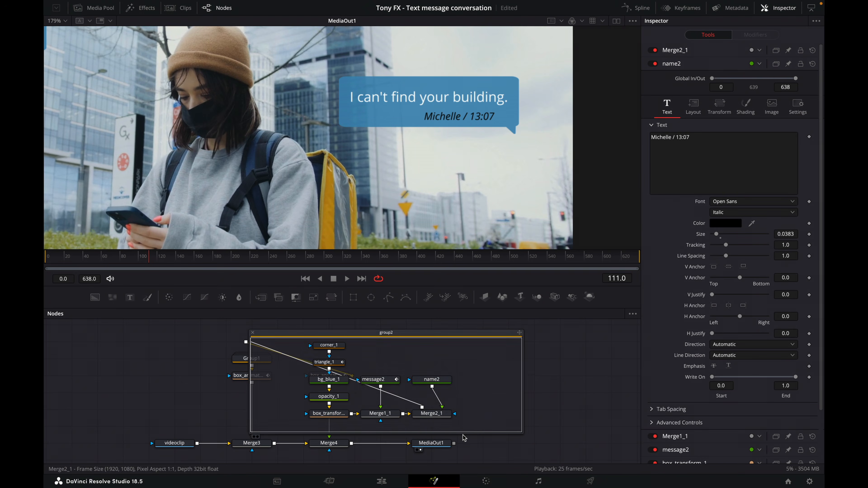
{"action": "left_click_drag", "start_coordinate": [474, 426], "coordinate": [426, 382]}
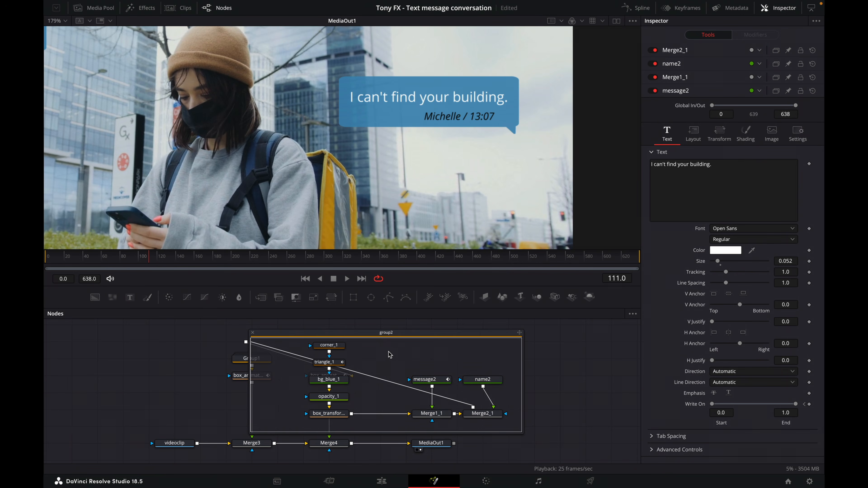
Flip the second bubble's box horizontally in box_transform_1, then collapse group2 above box_animation2.
{"action": "left_click", "coordinate": [336, 414]}
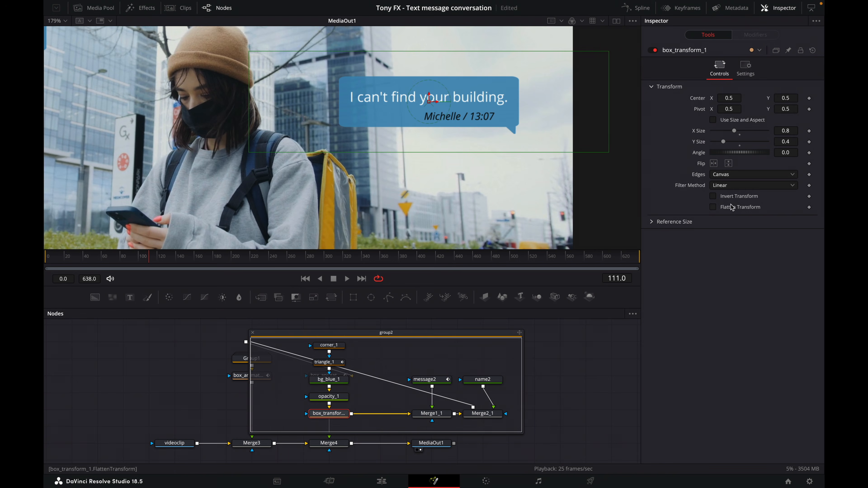
{"action": "left_click", "coordinate": [715, 164]}
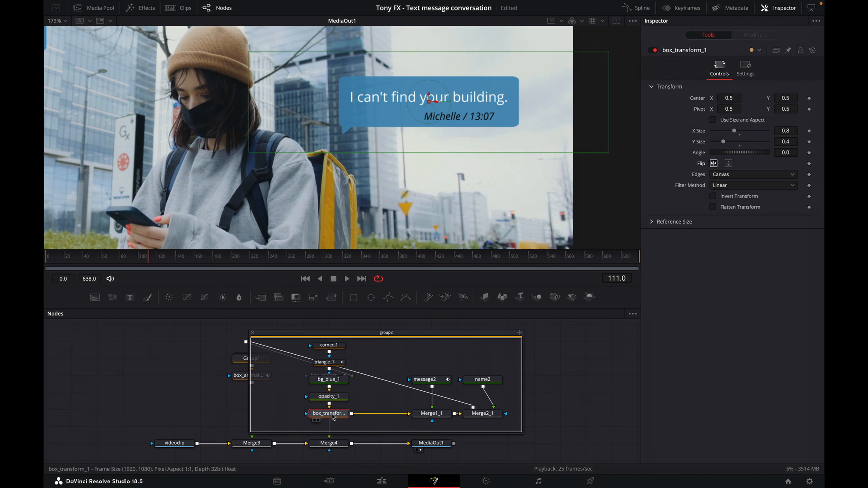
{"action": "left_click", "coordinate": [252, 334]}
{"action": "left_click_drag", "start_coordinate": [329, 342], "coordinate": [329, 358]}
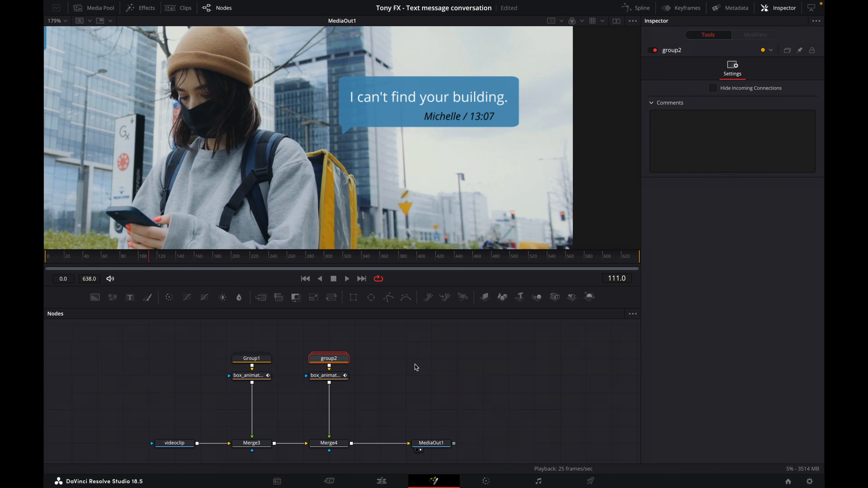
Expand group2 and rename its bg_blue_1 background node as bg_grey.
{"action": "double_click", "coordinate": [320, 359]}
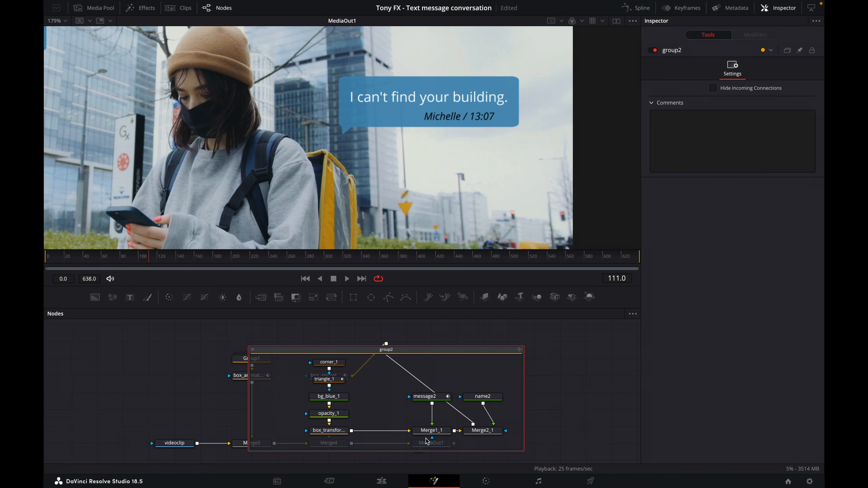
{"action": "left_click", "coordinate": [340, 397]}
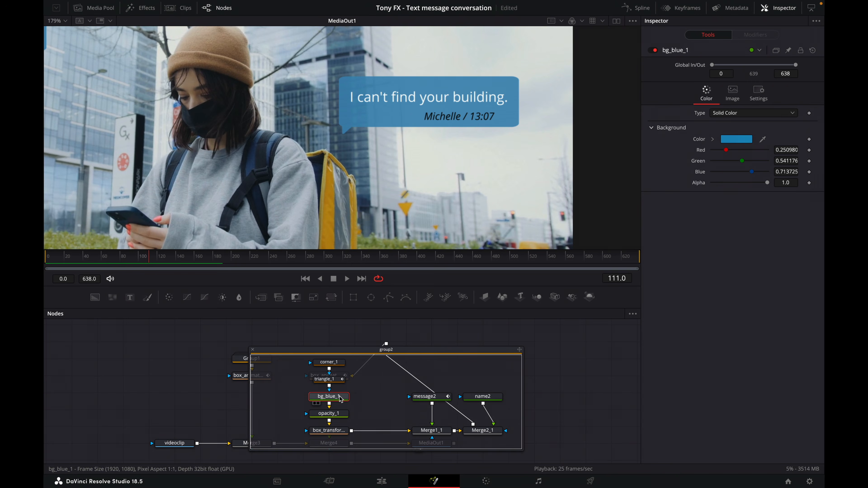
{"action": "right_click", "coordinate": [339, 398]}
{"action": "left_click", "coordinate": [372, 319]}
{"action": "type", "text": "bg_grey"}
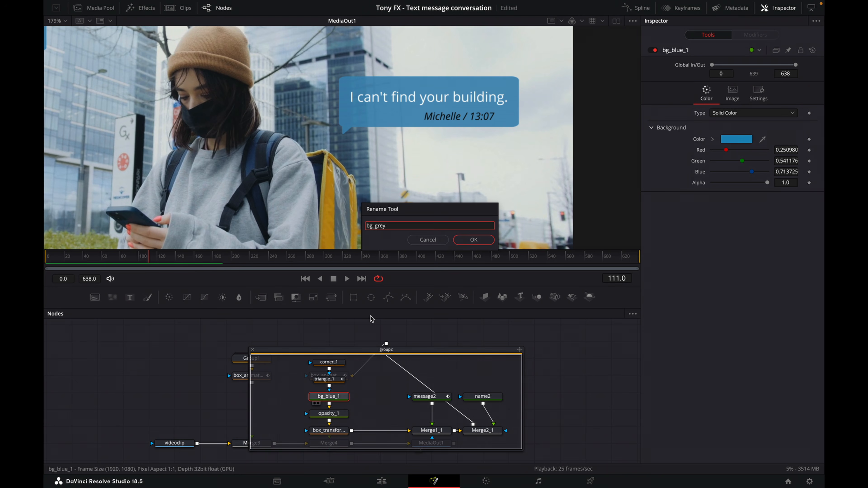
{"action": "left_click", "coordinate": [471, 240]}
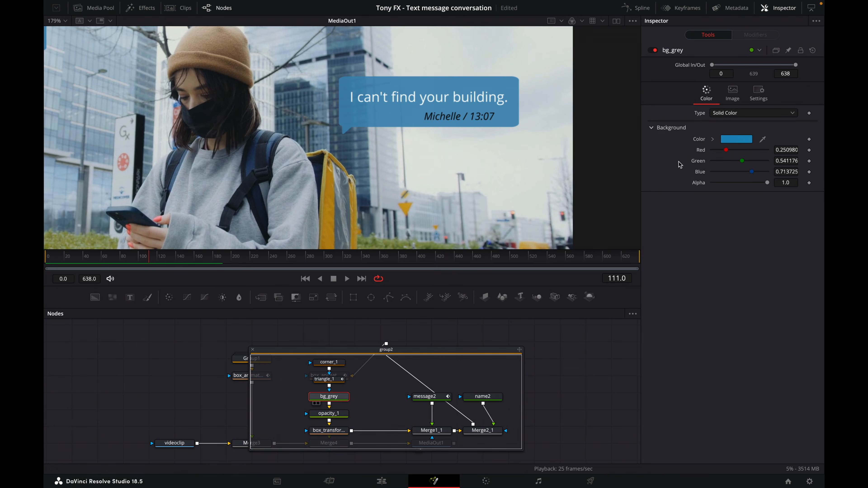
Set the bg_grey background color to hex 5D5D5D.
{"action": "left_click", "coordinate": [734, 139]}
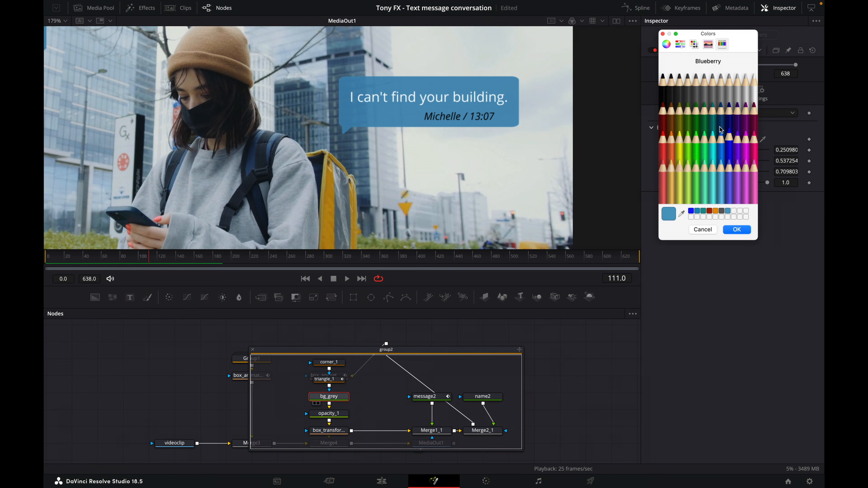
{"action": "left_click", "coordinate": [680, 44]}
{"action": "double_click", "coordinate": [739, 139]}
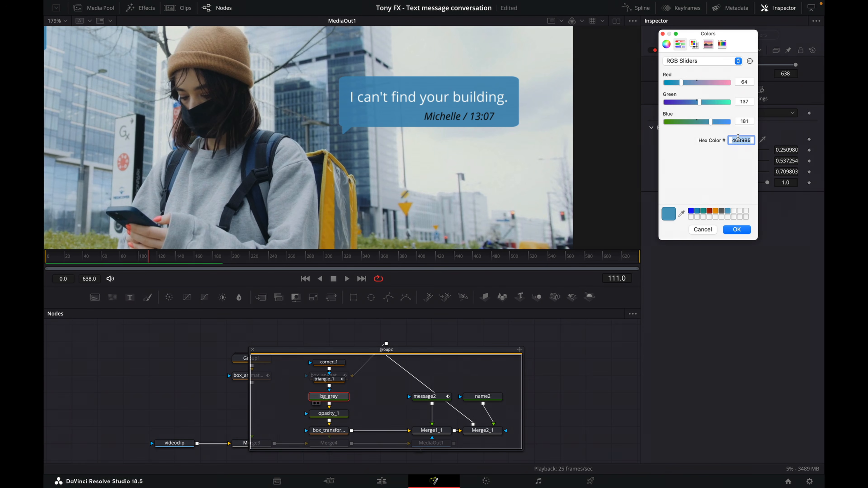
{"action": "type", "text": "5D5D5D"}
{"action": "left_click", "coordinate": [739, 232]}
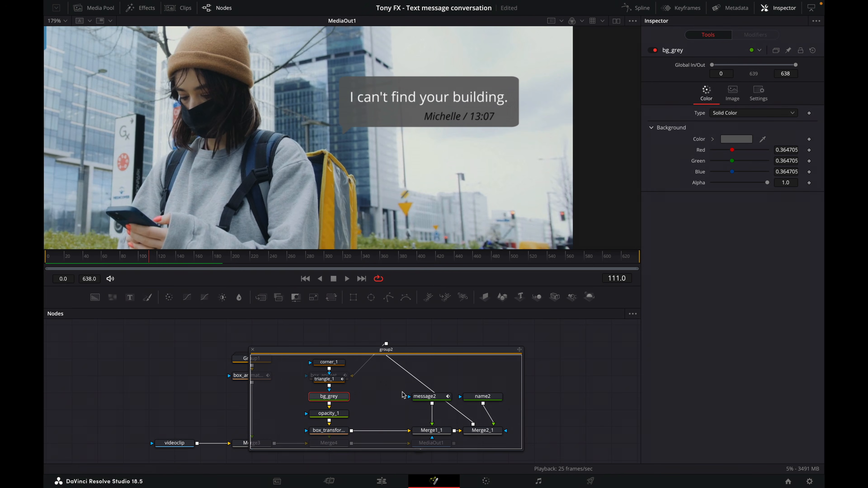
Change message2's text to "Look up." and move it to the left side of the grey bubble.
{"action": "left_click", "coordinate": [439, 399]}
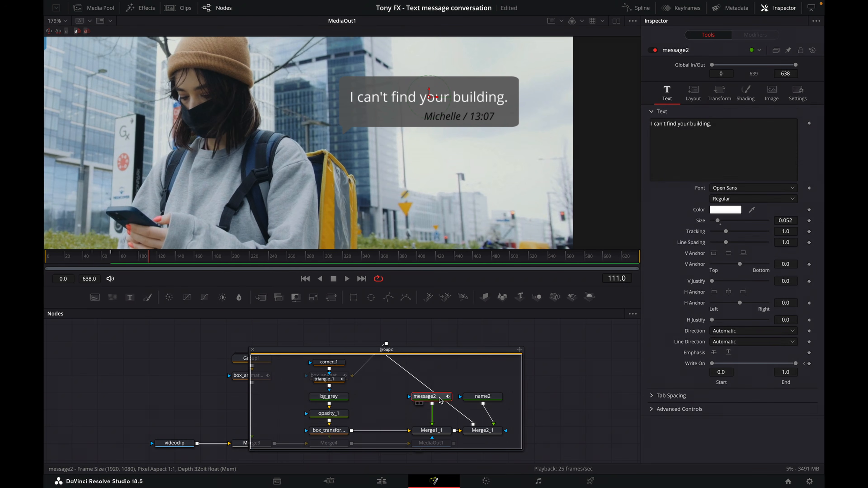
{"action": "left_click_drag", "start_coordinate": [740, 124], "coordinate": [627, 118]}
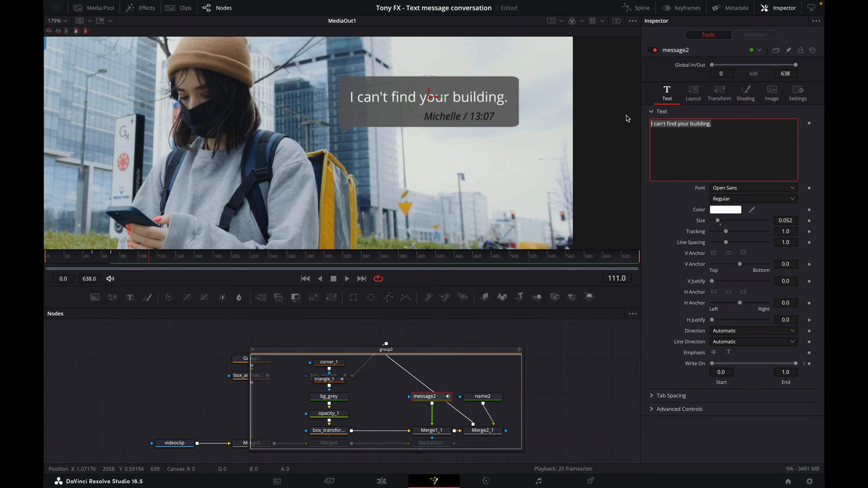
{"action": "type", "text": "Look u"}
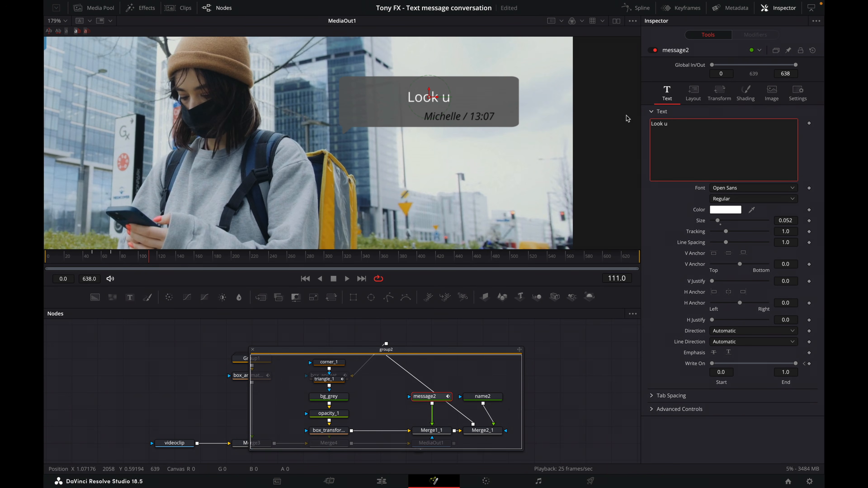
{"action": "type", "text": "p."}
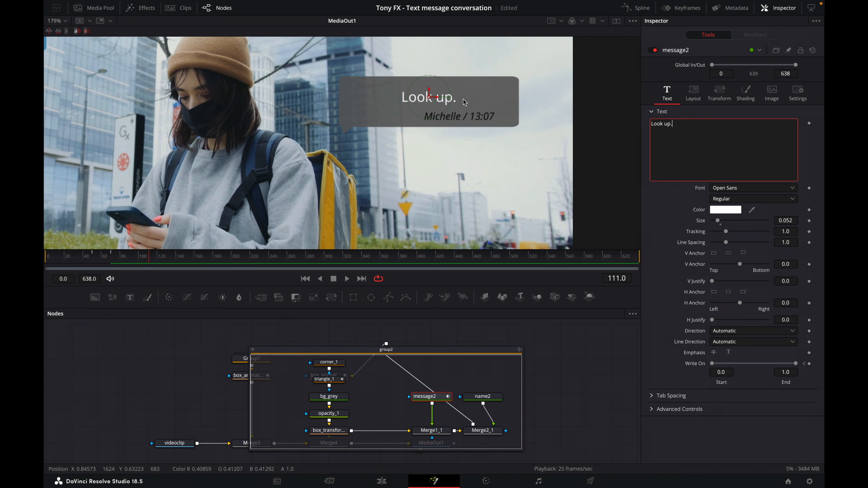
{"action": "left_click_drag", "start_coordinate": [439, 99], "coordinate": [391, 98]}
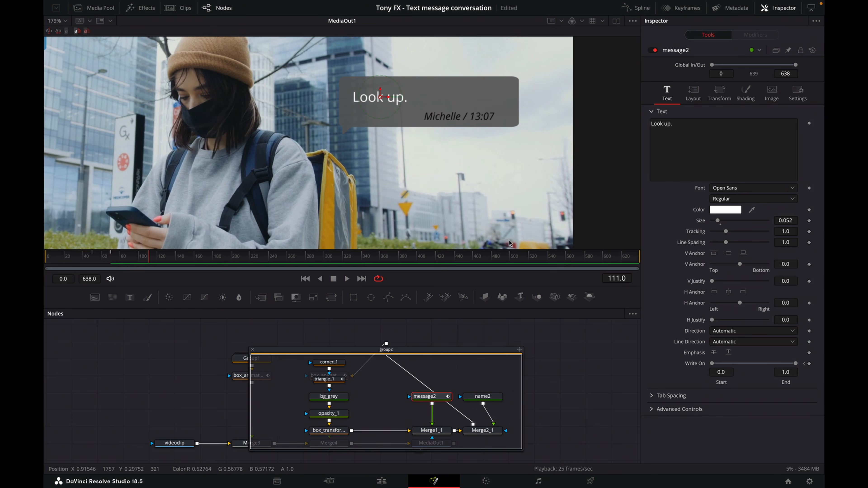
Replace the sender's first name before the time in the name2 text of the grey bubble.
{"action": "left_click", "coordinate": [449, 116]}
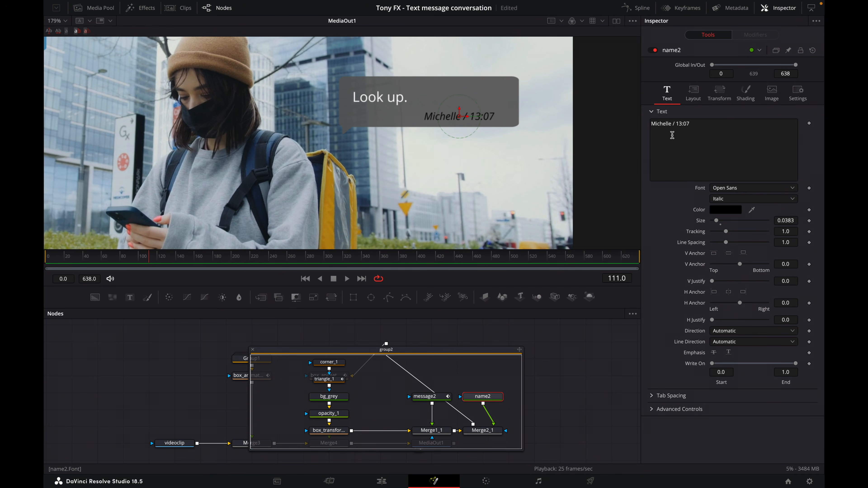
{"action": "left_click", "coordinate": [672, 124]}
{"action": "key", "text": "BackSpace"}
{"action": "key", "text": "BackSpace"}
{"action": "key", "text": "BackSpace"}
{"action": "key", "text": "BackSpace"}
{"action": "key", "text": "BackSpace"}
{"action": "key", "text": "BackSpace"}
{"action": "key", "text": "BackSpace"}
{"action": "key", "text": "BackSpace"}
{"action": "key", "text": "BackSpace"}
{"action": "type", "text": "James"}
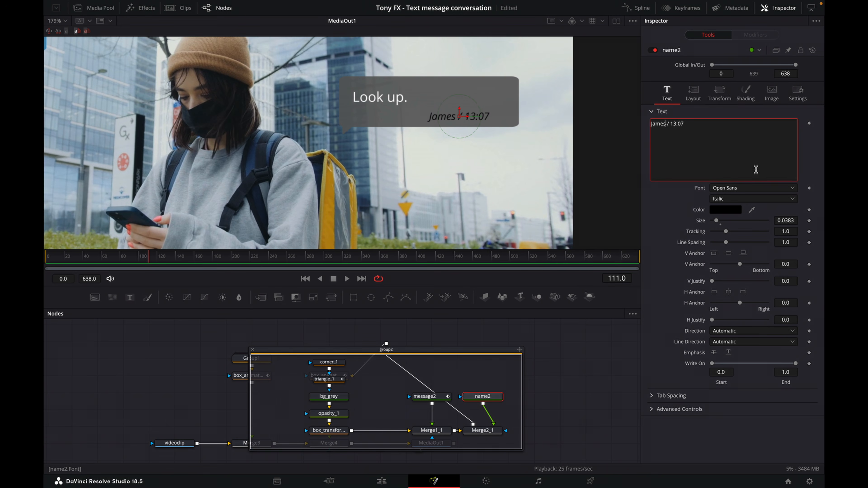
{"action": "left_click", "coordinate": [561, 360]}
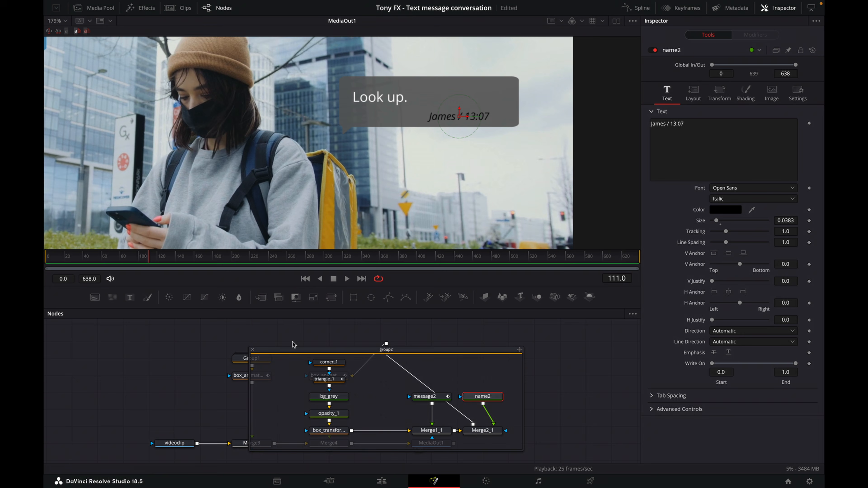
Collapse group2 and enlarge the viewer area above the node editor so the whole frame fits.
{"action": "left_click", "coordinate": [253, 353]}
{"action": "scroll", "coordinate": [422, 215], "scroll_direction": "down", "scroll_amount": 2}
{"action": "left_click", "coordinate": [451, 343]}
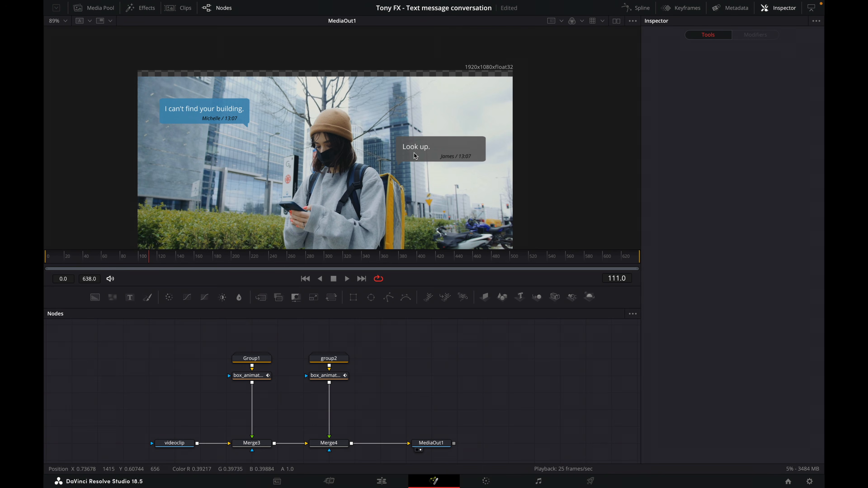
{"action": "left_click_drag", "start_coordinate": [541, 210], "coordinate": [552, 169]}
{"action": "left_click_drag", "start_coordinate": [553, 286], "coordinate": [554, 319]}
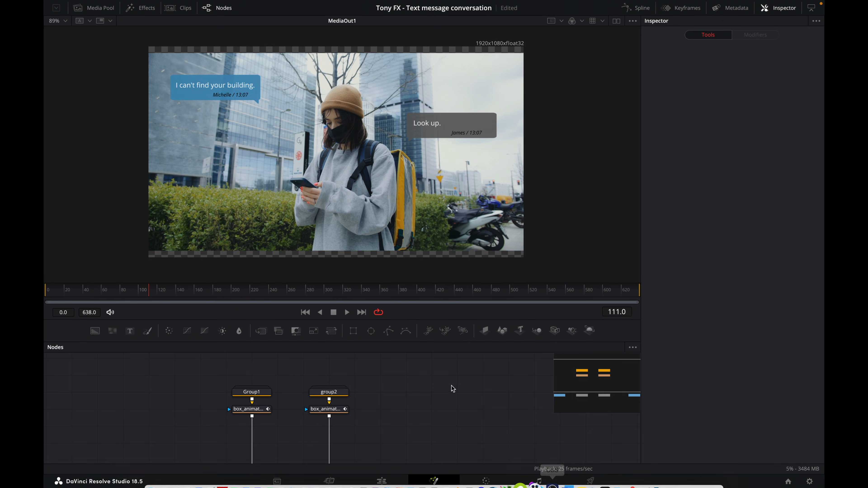
{"action": "left_click_drag", "start_coordinate": [492, 319], "coordinate": [492, 297]}
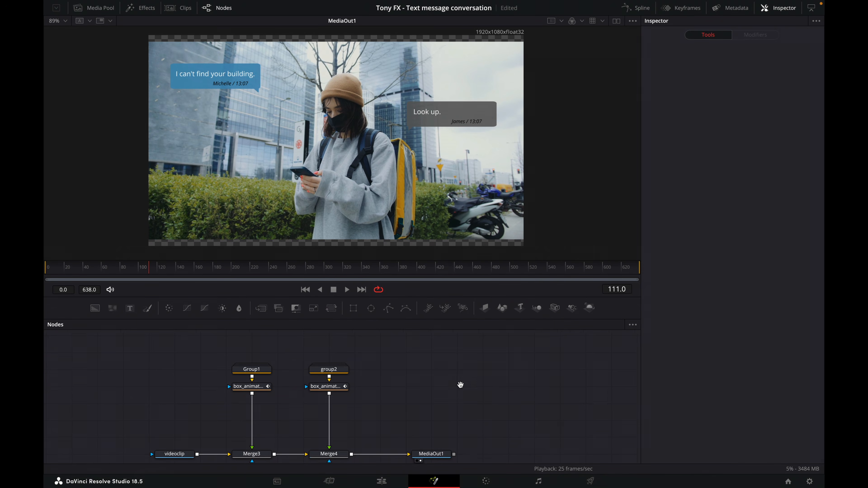
Duplicate Group1 with its box animation node beside group2 and merge the copy over Merge4's output, ahead of MediaOut1.
{"action": "left_click_drag", "start_coordinate": [461, 384], "coordinate": [407, 376]}
{"action": "left_click_drag", "start_coordinate": [174, 340], "coordinate": [212, 392]}
{"action": "key", "text": "ctrl+c"}
{"action": "left_click", "coordinate": [417, 368]}
{"action": "key", "text": "ctrl+v"}
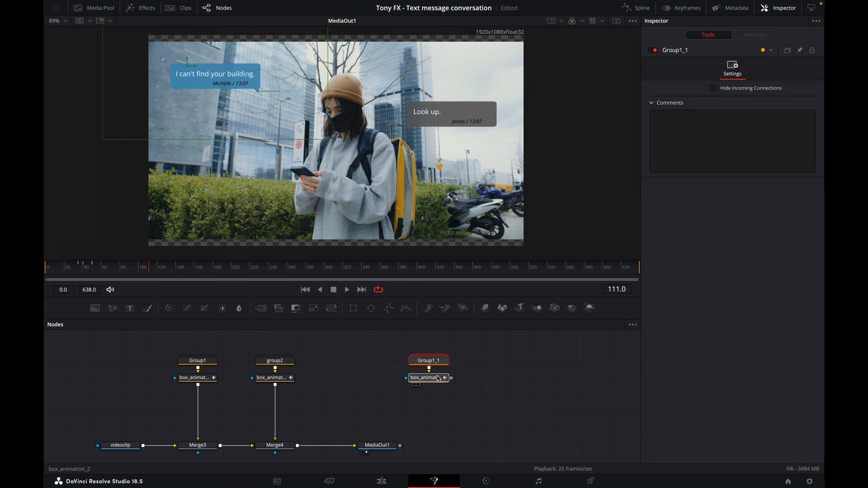
{"action": "left_click_drag", "start_coordinate": [439, 379], "coordinate": [362, 378]}
{"action": "left_click_drag", "start_coordinate": [374, 448], "coordinate": [477, 448]}
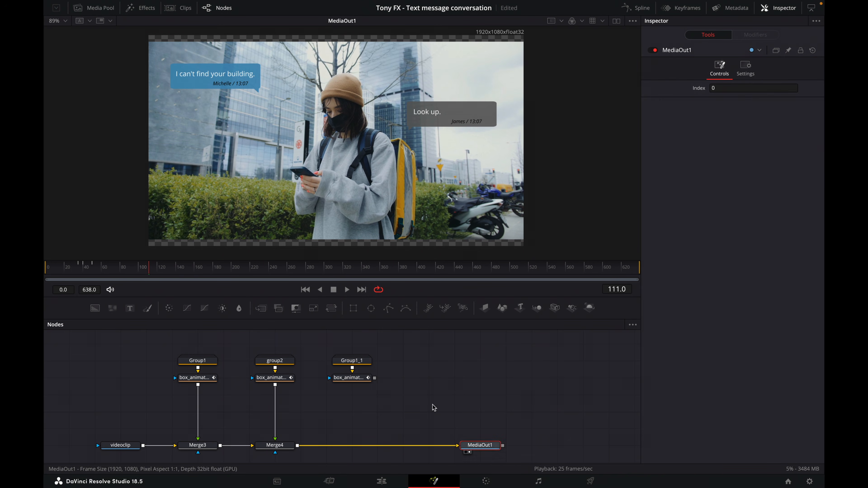
{"action": "left_click_drag", "start_coordinate": [375, 377], "coordinate": [301, 446]}
Rename the duplicated box animation node as box_animation3.
{"action": "right_click", "coordinate": [353, 379]}
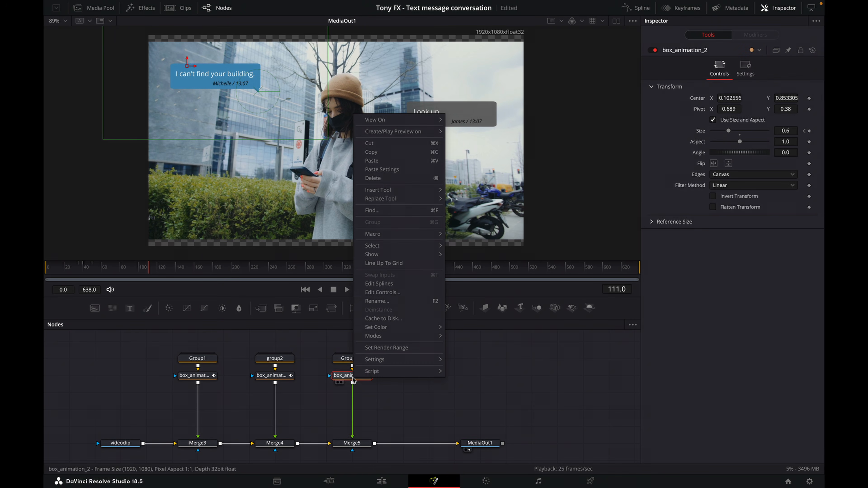
{"action": "left_click", "coordinate": [396, 304]}
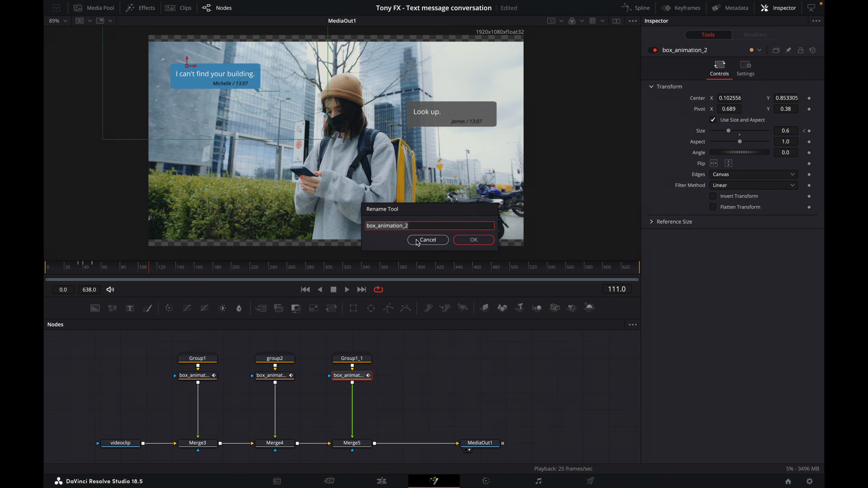
{"action": "left_click", "coordinate": [429, 228]}
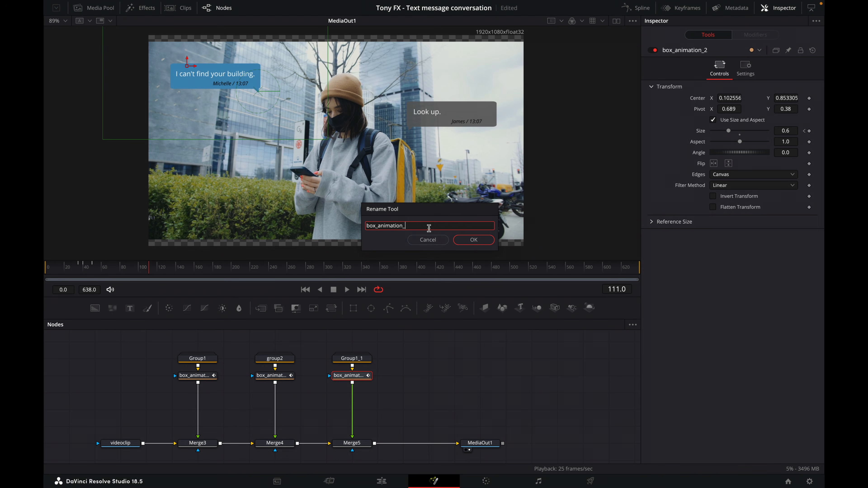
{"action": "type", "text": "3"}
{"action": "left_click", "coordinate": [460, 240]}
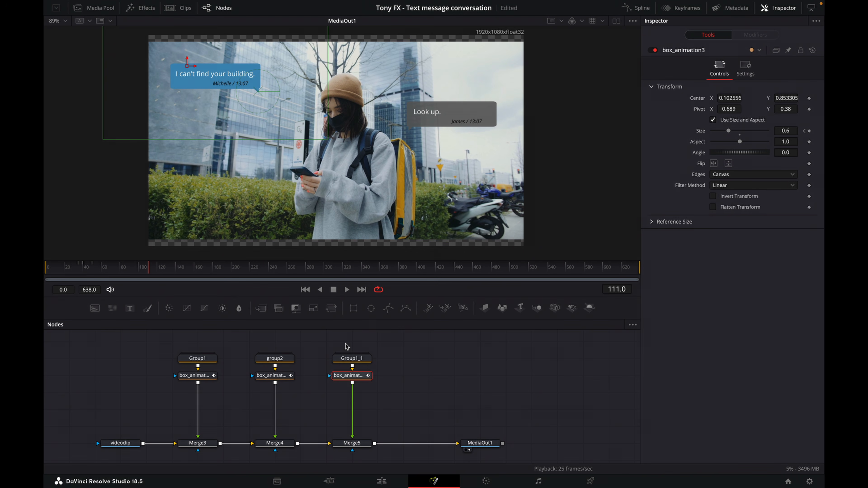
Rename the duplicated group Group1_1 as group3.
{"action": "right_click", "coordinate": [356, 359]}
{"action": "left_click", "coordinate": [400, 285]}
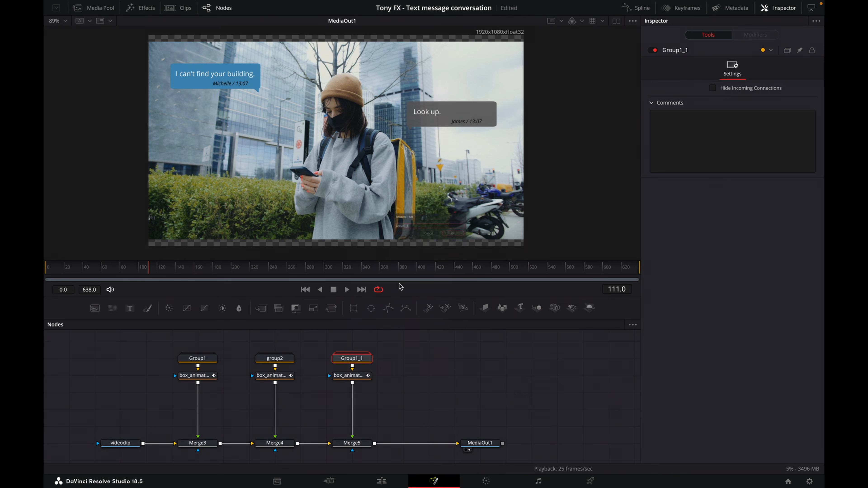
{"action": "type", "text": "g"}
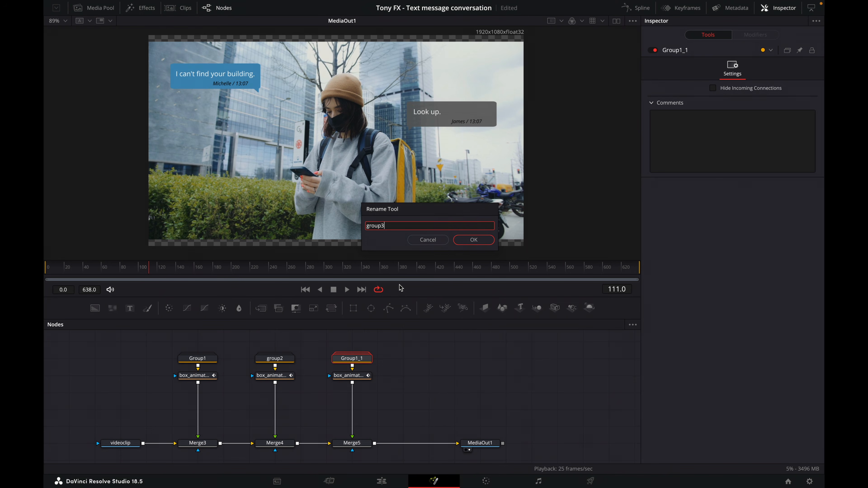
{"action": "type", "text": "roup3"}
{"action": "left_click", "coordinate": [473, 240]}
Expand group3 and rename its message_2 text node as message3.
{"action": "double_click", "coordinate": [353, 358]}
{"action": "right_click", "coordinate": [354, 396]}
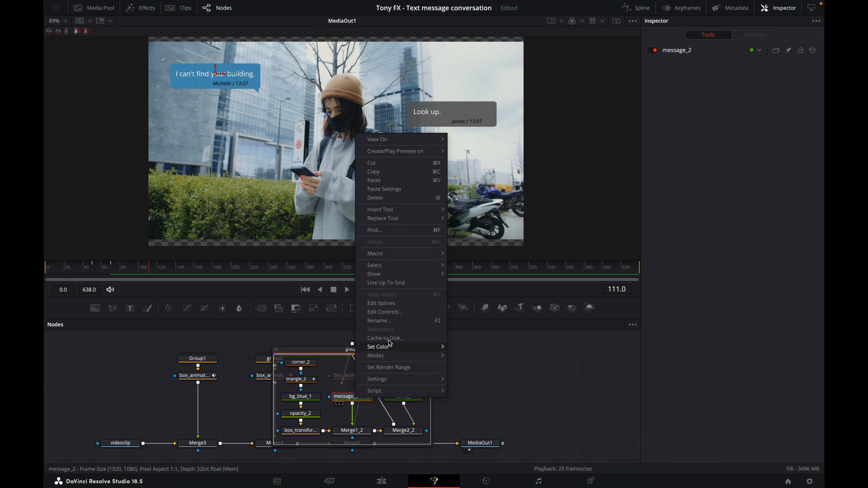
{"action": "left_click", "coordinate": [394, 321]}
{"action": "key", "text": "Right"}
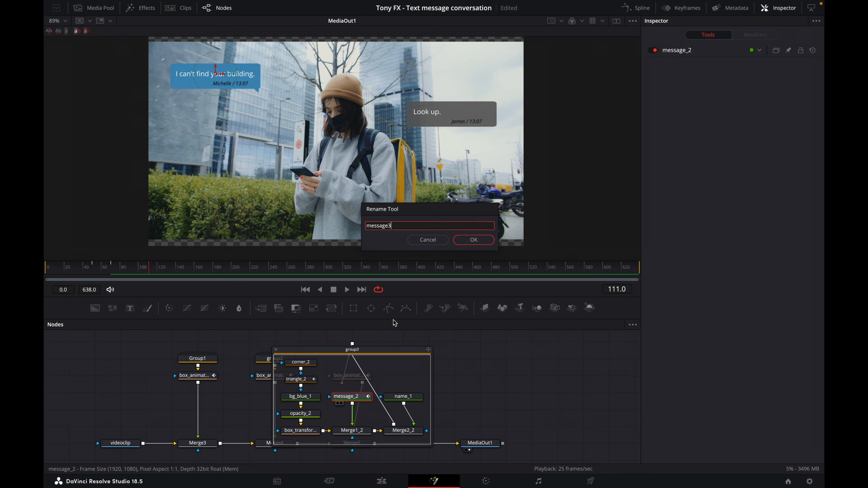
{"action": "left_click", "coordinate": [482, 241]}
Rename the name_1 text node inside group3 as name3.
{"action": "left_click", "coordinate": [414, 397]}
{"action": "right_click", "coordinate": [415, 398]}
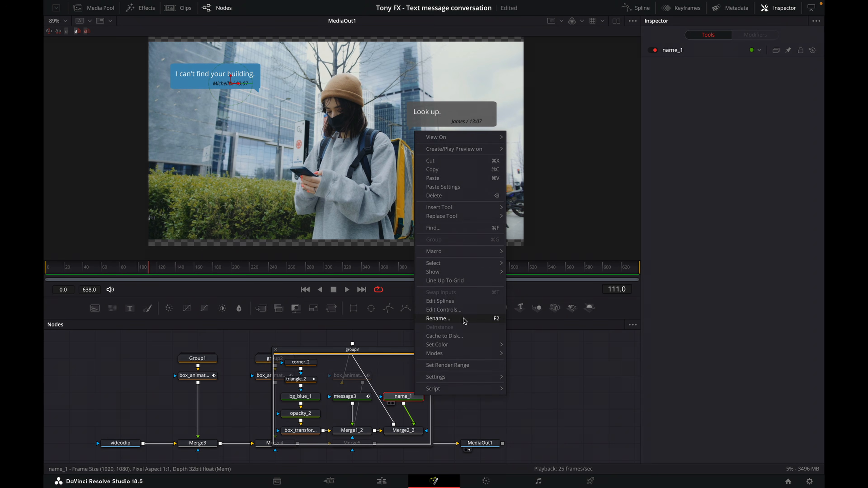
{"action": "left_click", "coordinate": [455, 316]}
{"action": "left_click", "coordinate": [442, 229]}
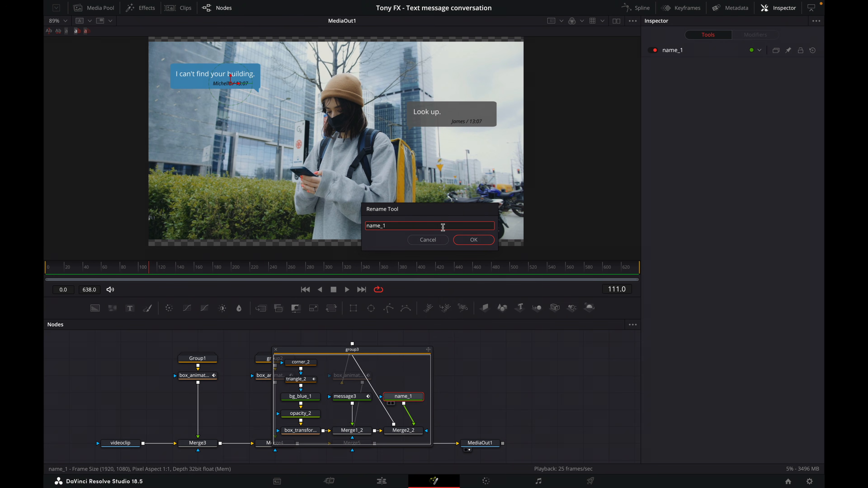
{"action": "type", "text": "3"}
{"action": "left_click", "coordinate": [468, 240]}
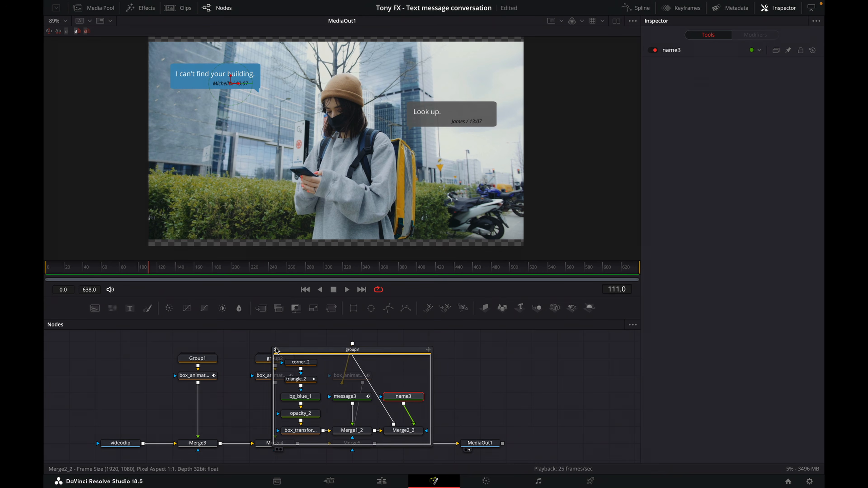
Collapse group3 and move its bubble in box_animation3 below the first blue bubble, at a center Y of about 0.576.
{"action": "left_click", "coordinate": [277, 346]}
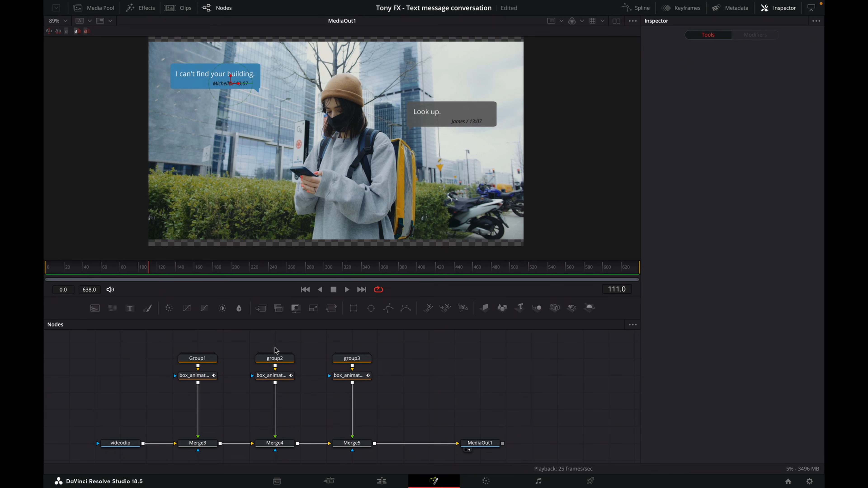
{"action": "left_click", "coordinate": [356, 377]}
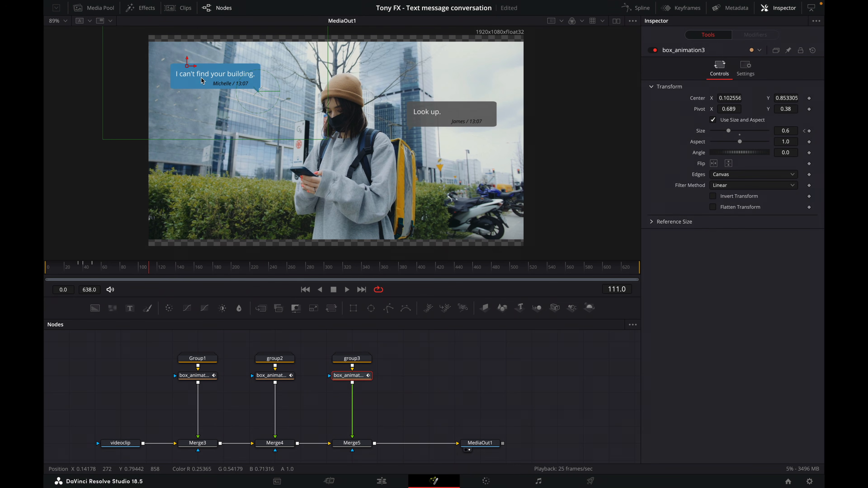
{"action": "left_click_drag", "start_coordinate": [186, 60], "coordinate": [184, 118]}
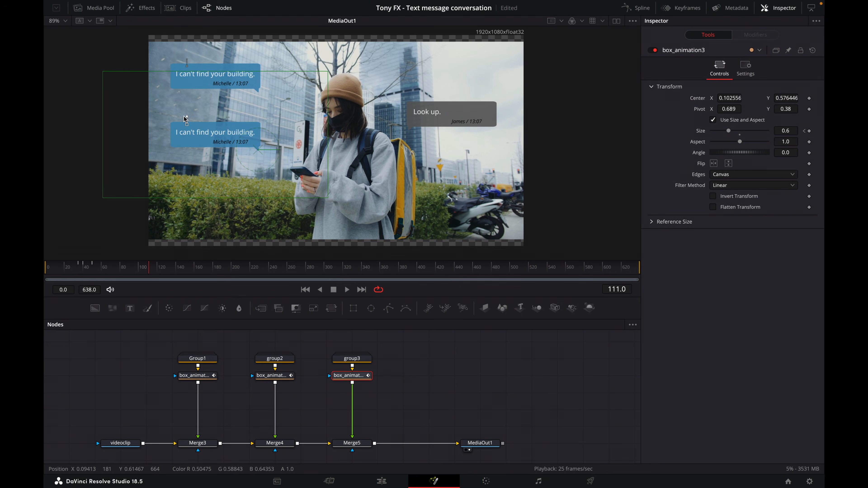
Duplicate group2 with box_animation2 beside group3 and merge the copy over Merge5's output, ahead of MediaOut1.
{"action": "left_click_drag", "start_coordinate": [258, 339], "coordinate": [276, 379]}
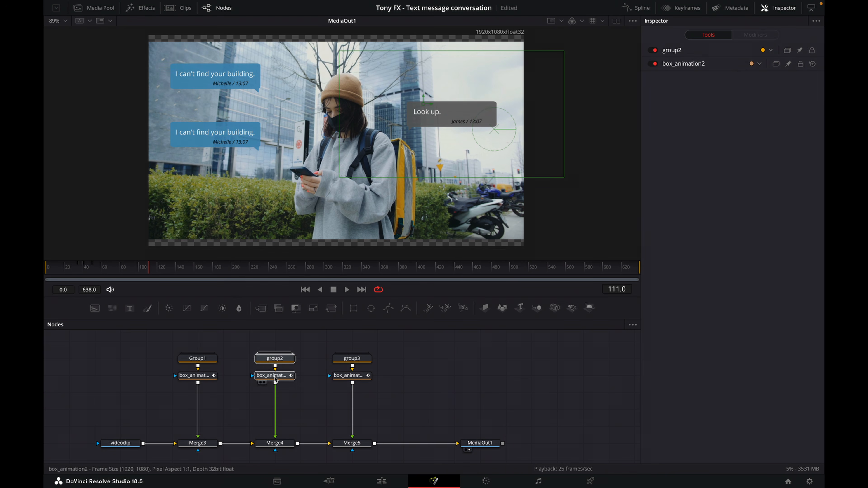
{"action": "left_click", "coordinate": [471, 380]}
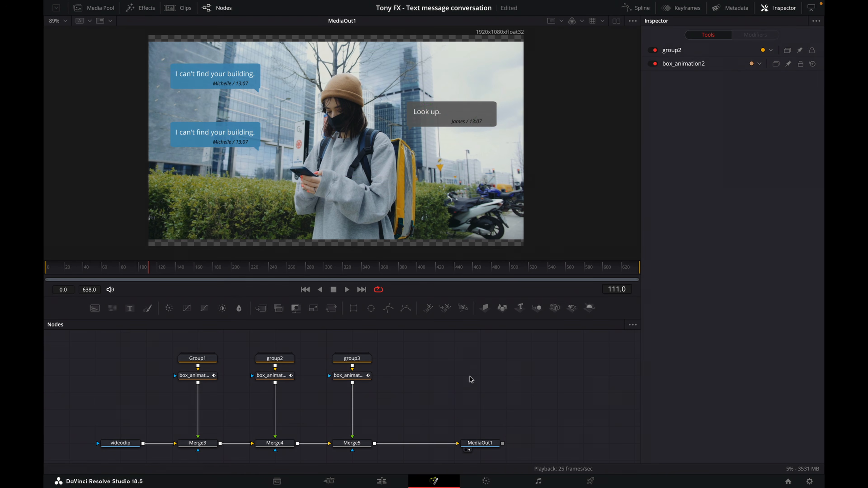
{"action": "key", "text": "ctrl+v"}
{"action": "left_click_drag", "start_coordinate": [471, 393], "coordinate": [420, 376]}
{"action": "left_click_drag", "start_coordinate": [475, 443], "coordinate": [552, 443]}
{"action": "left_click", "coordinate": [483, 381]}
{"action": "left_click_drag", "start_coordinate": [452, 375], "coordinate": [375, 444]}
Rename the copied box_animation2_1 node as box_animation4.
{"action": "left_click", "coordinate": [426, 375]}
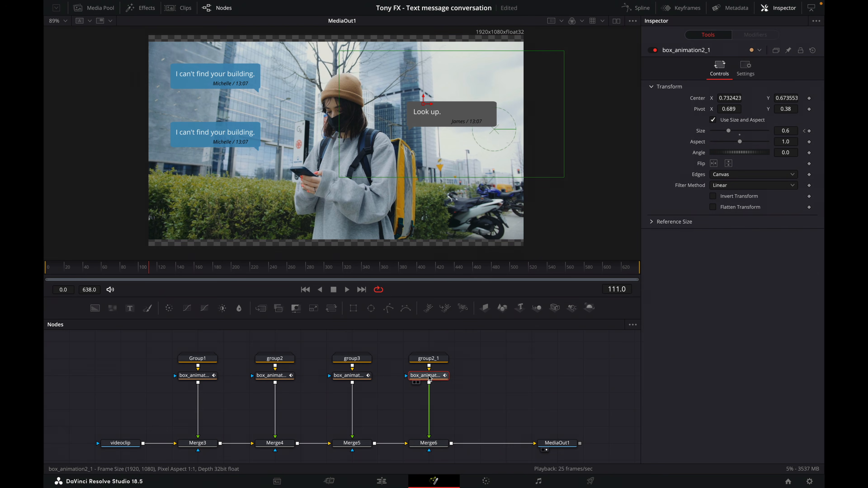
{"action": "right_click", "coordinate": [426, 375]}
{"action": "left_click", "coordinate": [453, 298]}
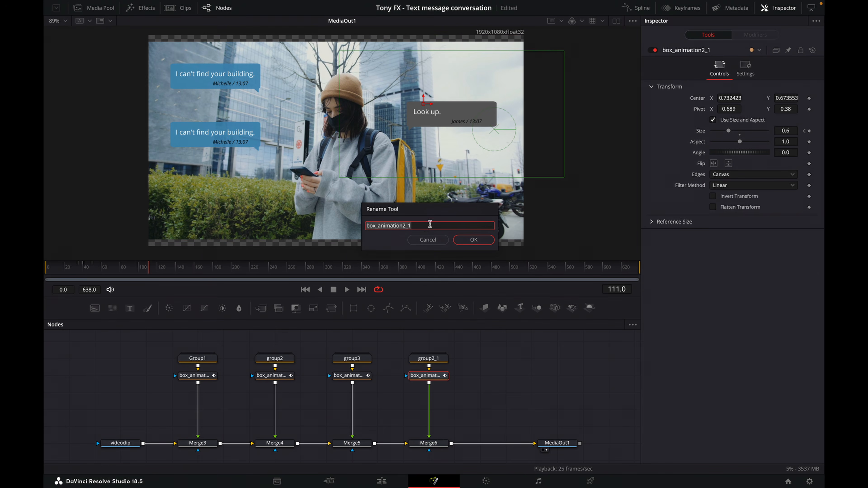
{"action": "left_click", "coordinate": [426, 226]}
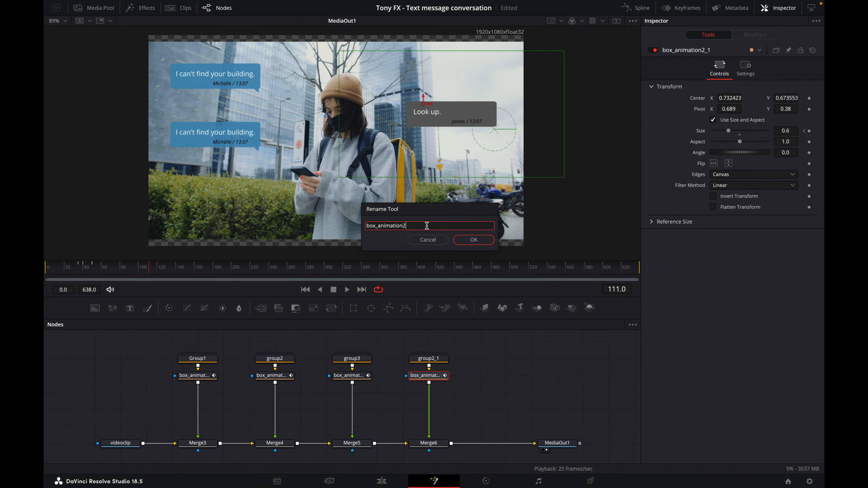
{"action": "left_click", "coordinate": [458, 240]}
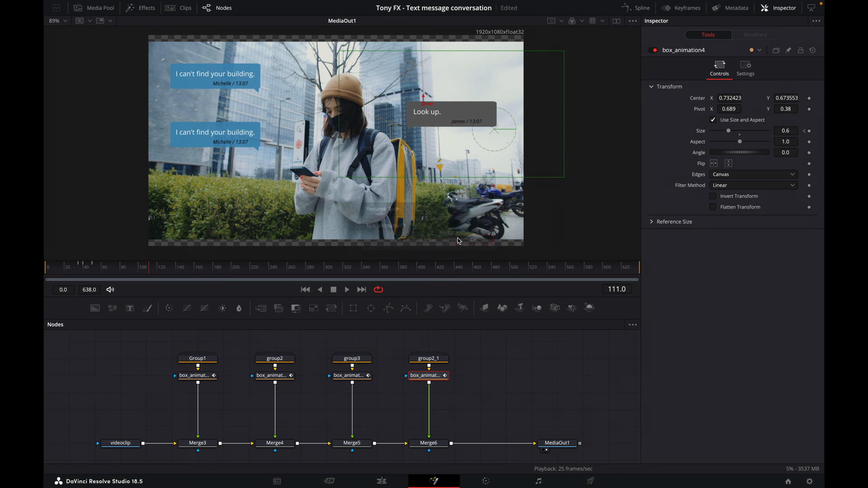
Rename the copied group group2_1 as group4.
{"action": "right_click", "coordinate": [432, 358]}
{"action": "left_click", "coordinate": [487, 282]}
{"action": "key", "text": "Right"}
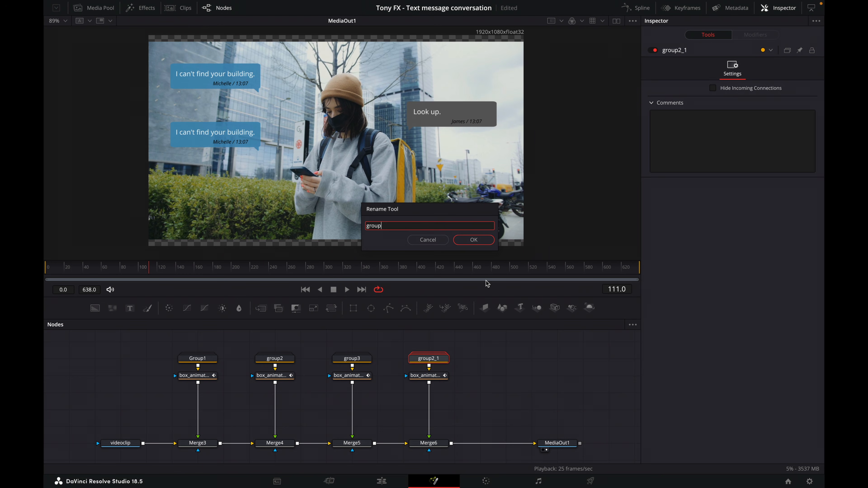
{"action": "left_click", "coordinate": [489, 240]}
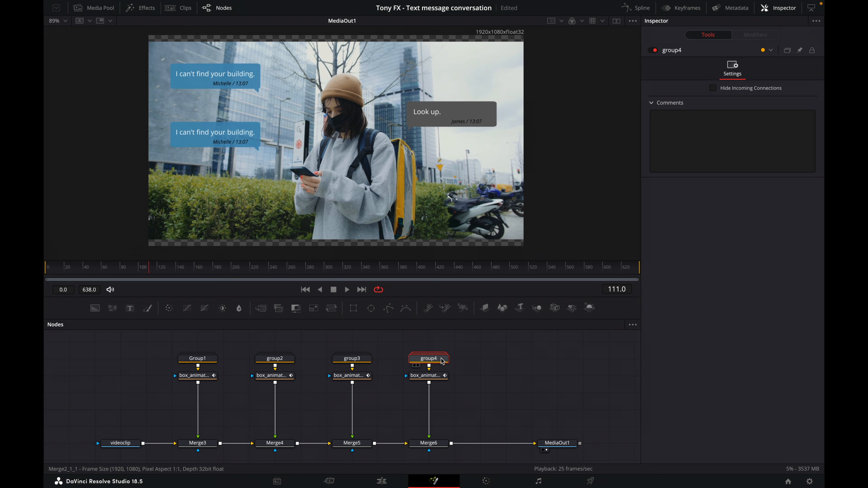
Expand group4 and rename its message2_1 text node as message4.
{"action": "left_click", "coordinate": [443, 361]}
{"action": "left_click", "coordinate": [528, 396]}
{"action": "right_click", "coordinate": [540, 398]}
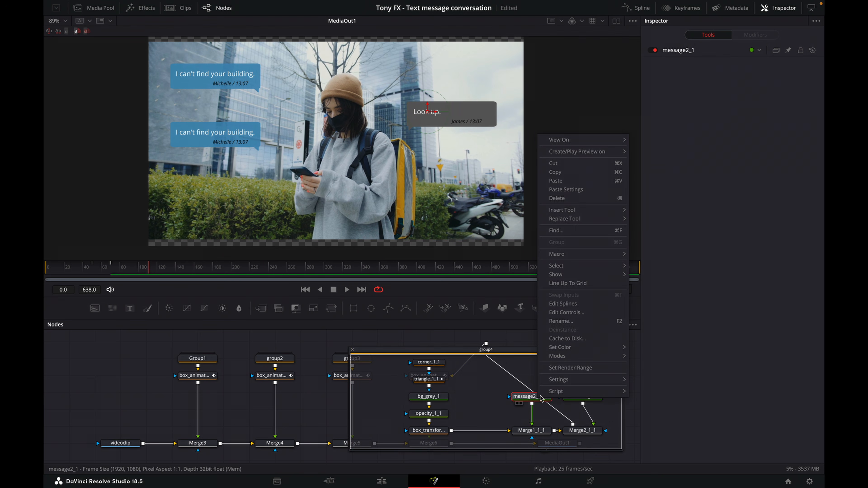
{"action": "left_click", "coordinate": [574, 323]}
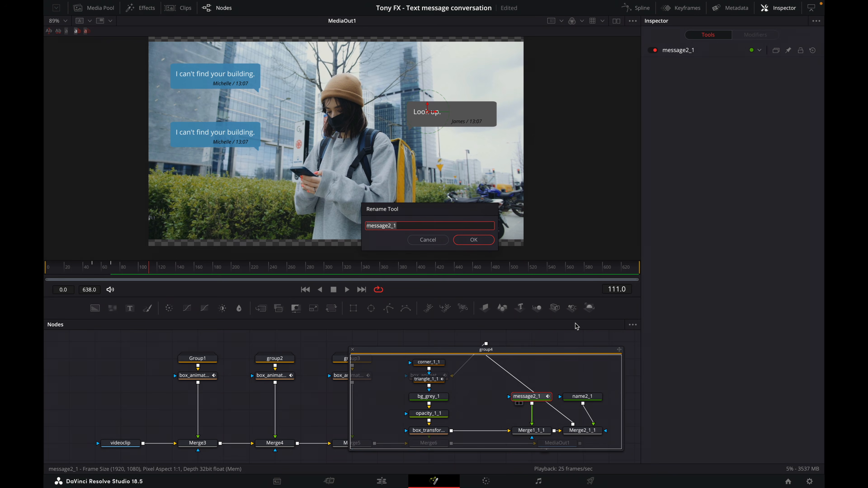
{"action": "key", "text": "End"}
{"action": "type", "text": "4"}
{"action": "left_click", "coordinate": [488, 242]}
Rename the name2_1 text node inside group4 as name4.
{"action": "left_click", "coordinate": [589, 397]}
{"action": "right_click", "coordinate": [594, 397]}
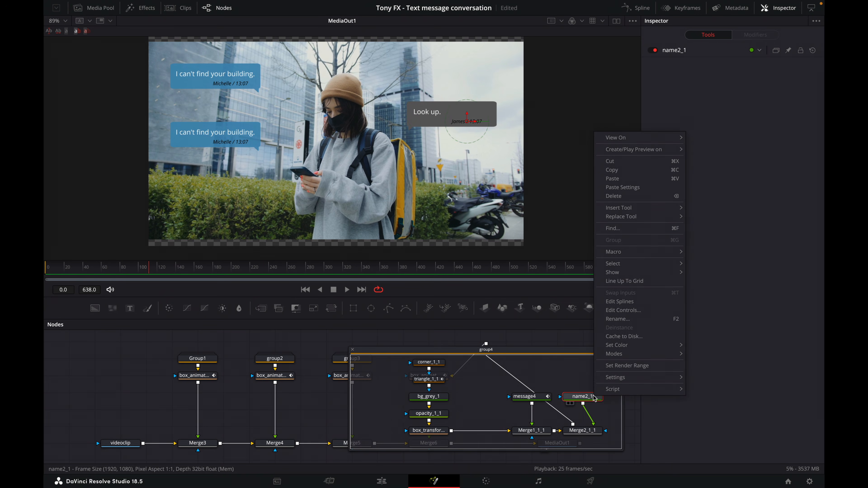
{"action": "left_click", "coordinate": [618, 319]}
{"action": "key", "text": "End"}
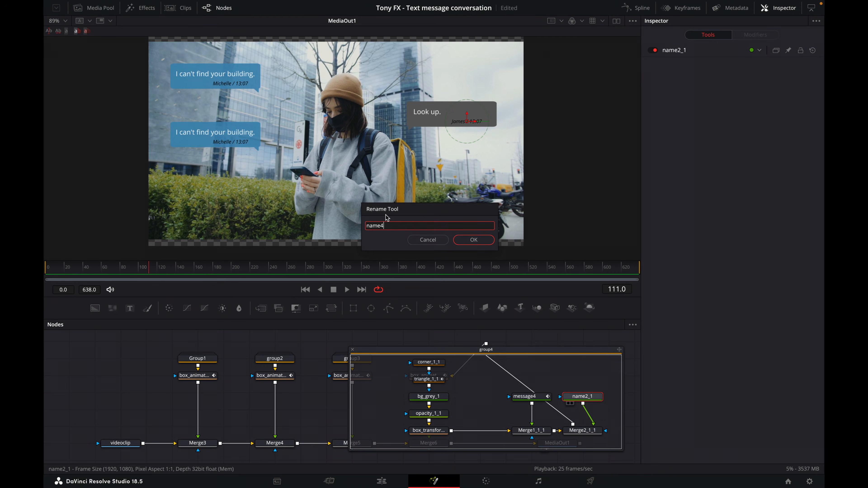
{"action": "type", "text": "4"}
{"action": "left_click", "coordinate": [478, 243]}
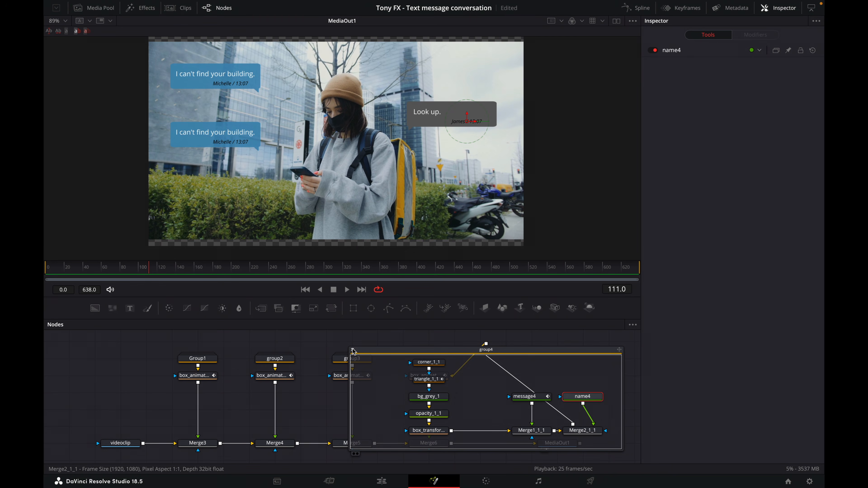
Collapse group4, open group3 and change the message3 text to "Where is the entrance?".
{"action": "left_click", "coordinate": [352, 350]}
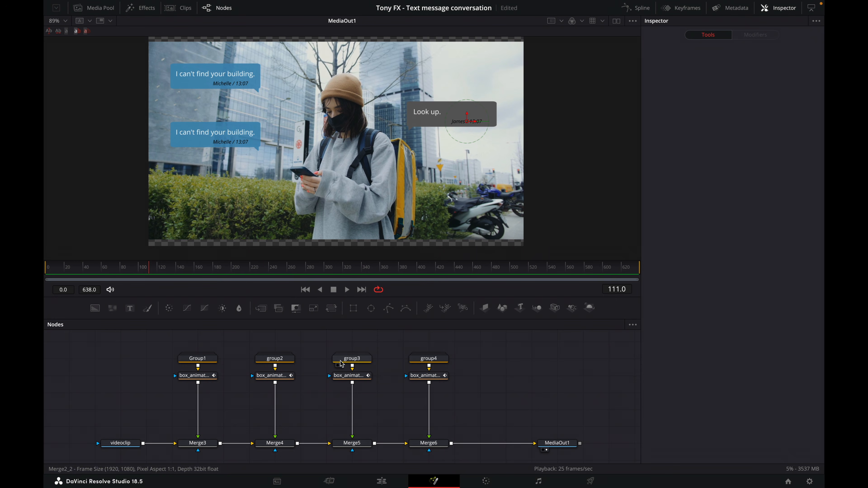
{"action": "double_click", "coordinate": [352, 359]}
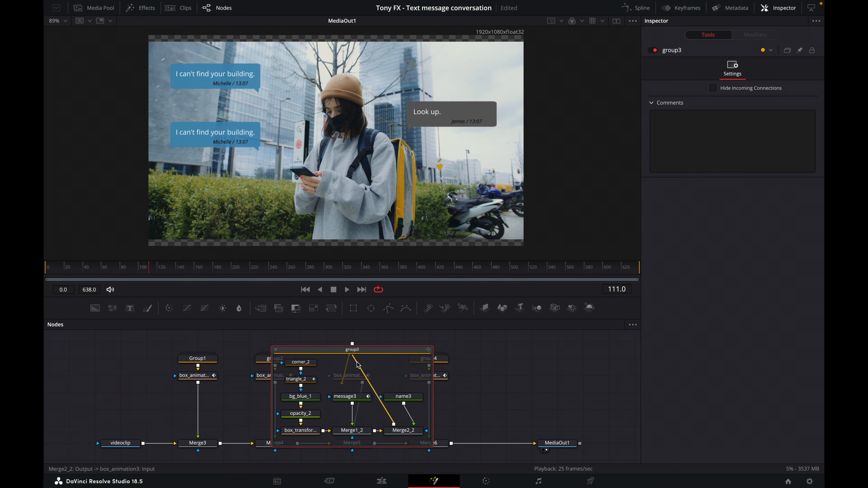
{"action": "left_click", "coordinate": [354, 398]}
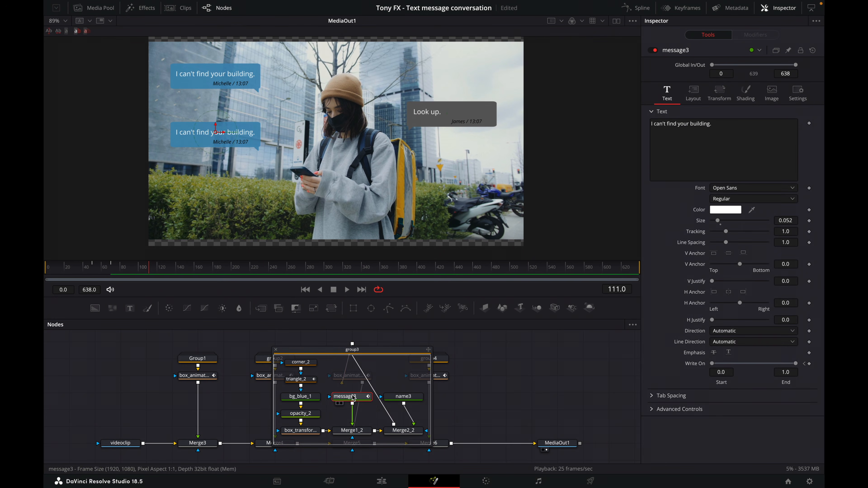
{"action": "left_click", "coordinate": [722, 124]}
{"action": "key", "text": "ctrl+a"}
{"action": "type", "text": "Whe"}
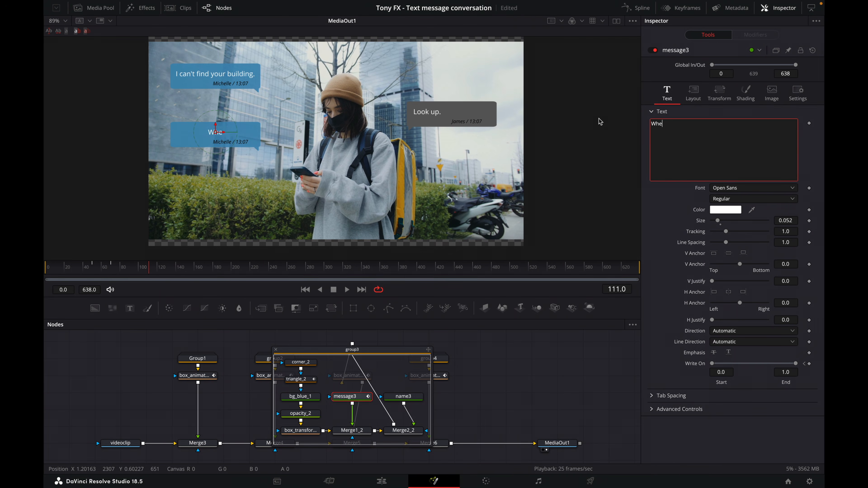
{"action": "type", "text": "re is the entrance?"}
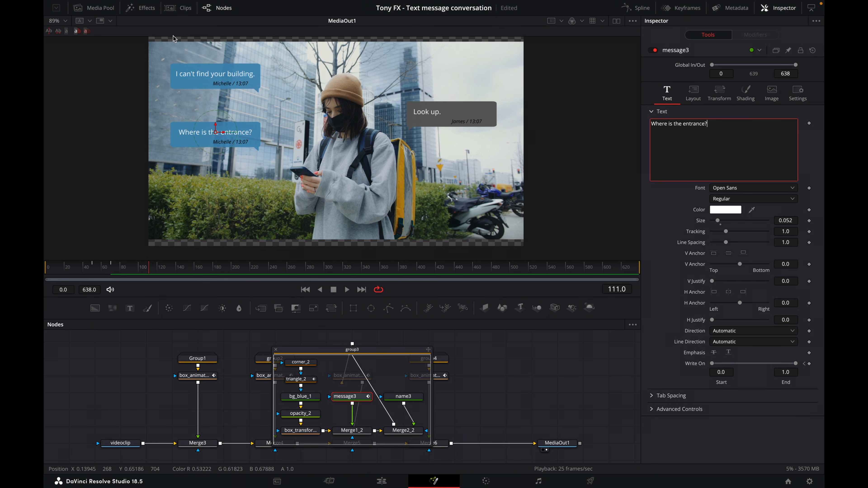
Shift the message3 text slightly left so it lines up with the first blue bubble's text.
{"action": "scroll", "coordinate": [205, 111], "scroll_direction": "up", "scroll_amount": 5}
{"action": "scroll", "coordinate": [271, 128], "scroll_direction": "up", "scroll_amount": 3}
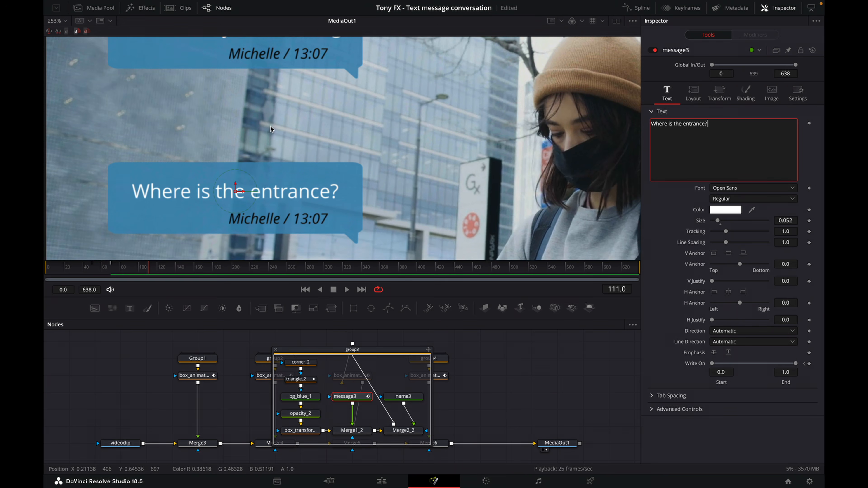
{"action": "left_click_drag", "start_coordinate": [244, 215], "coordinate": [238, 218]}
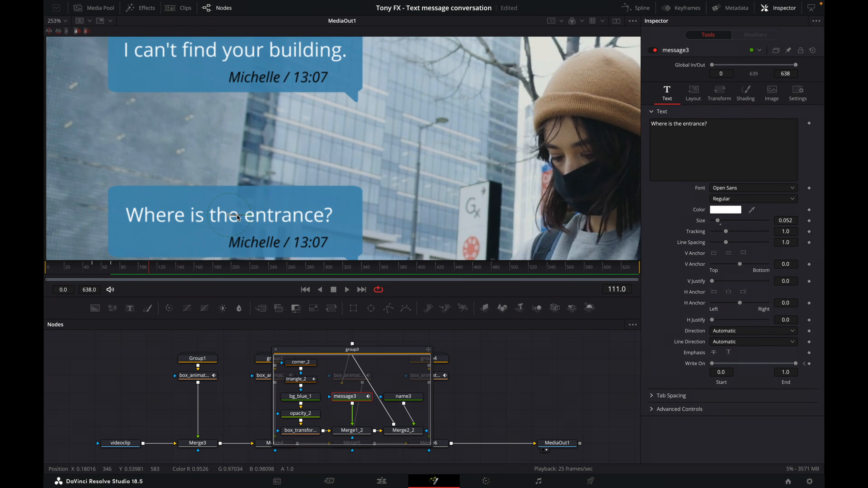
{"action": "scroll", "coordinate": [238, 217], "scroll_direction": "down", "scroll_amount": 5}
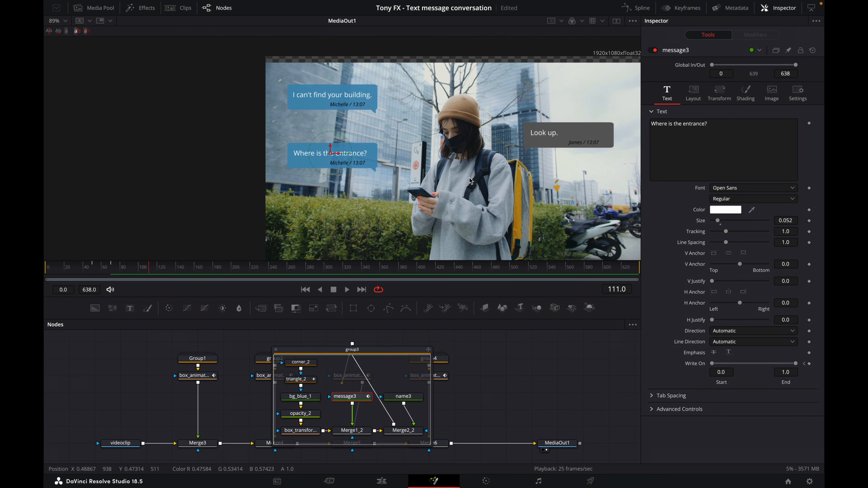
{"action": "scroll", "coordinate": [509, 147], "scroll_direction": "right", "scroll_amount": 5}
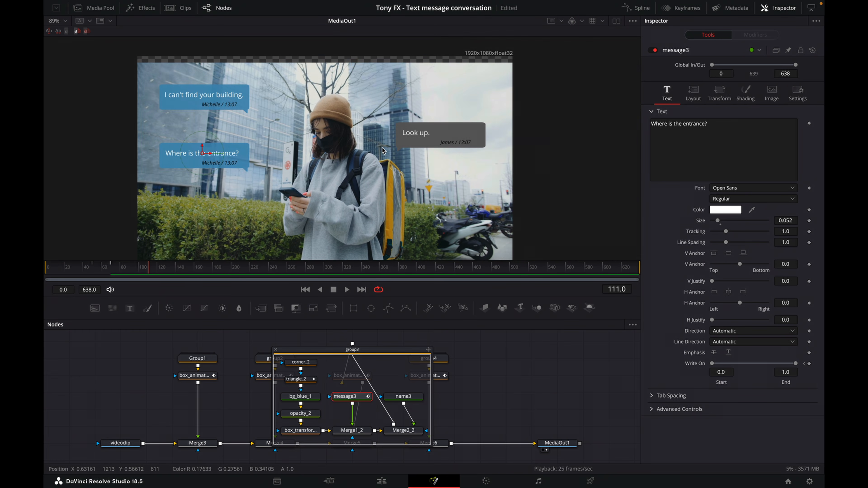
Change the time in the name3 text to 13:08 and collapse group3.
{"action": "left_click", "coordinate": [402, 400]}
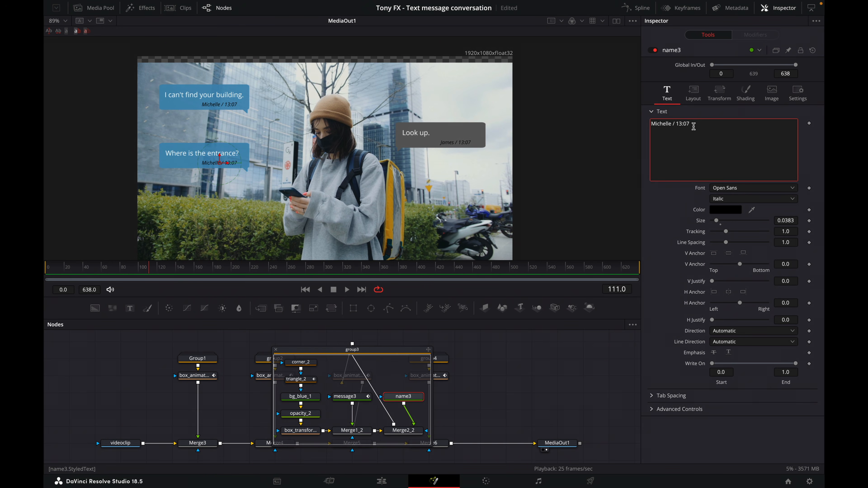
{"action": "key", "text": "BackSpace"}
{"action": "type", "text": "8"}
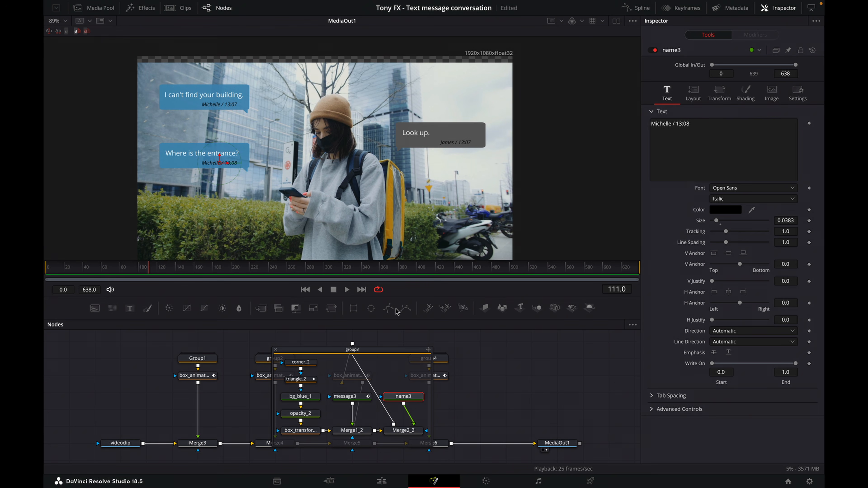
{"action": "left_click", "coordinate": [276, 349]}
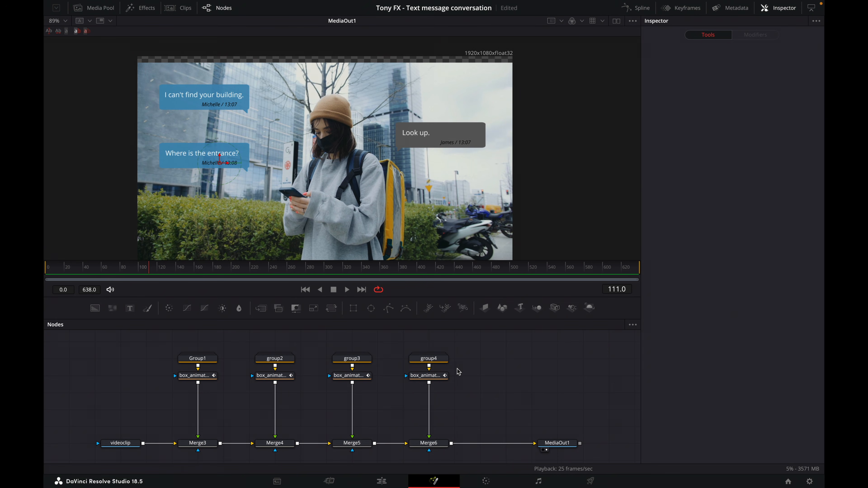
Move the box_animation4 bubble straight down to about Y 0.415, below the first grey bubble.
{"action": "double_click", "coordinate": [434, 356]}
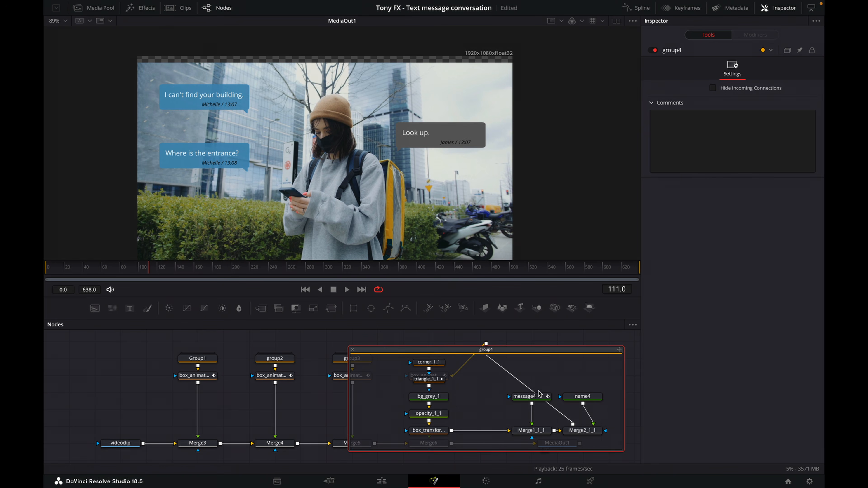
{"action": "left_click", "coordinate": [352, 350]}
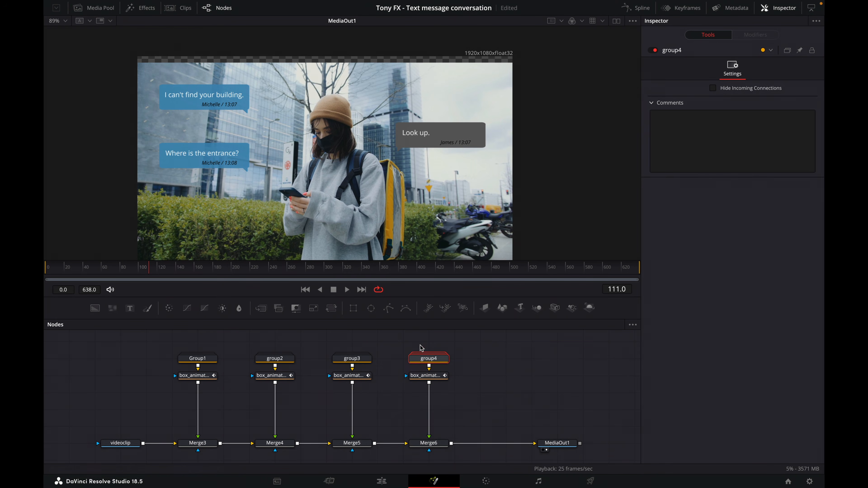
{"action": "left_click", "coordinate": [438, 379]}
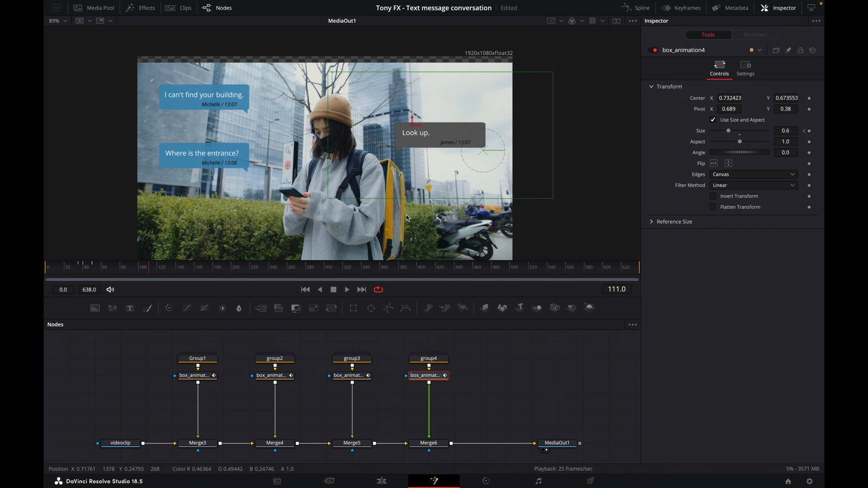
{"action": "left_click_drag", "start_coordinate": [413, 124], "coordinate": [414, 175]}
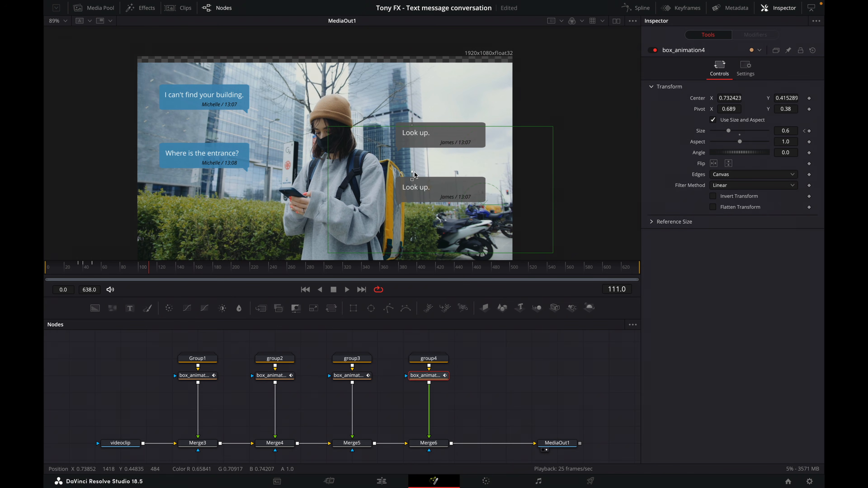
Change the message4 text in group4 to "Round the corner." and shift it right to fit inside the lower grey bubble.
{"action": "left_click", "coordinate": [443, 359]}
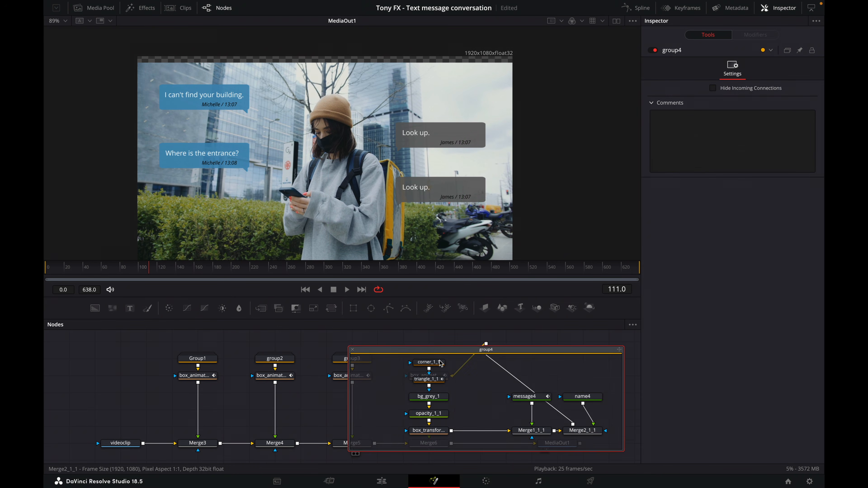
{"action": "left_click", "coordinate": [540, 397]}
{"action": "left_click", "coordinate": [693, 121]}
{"action": "key", "text": "ctrl+a"}
{"action": "type", "text": "ou"}
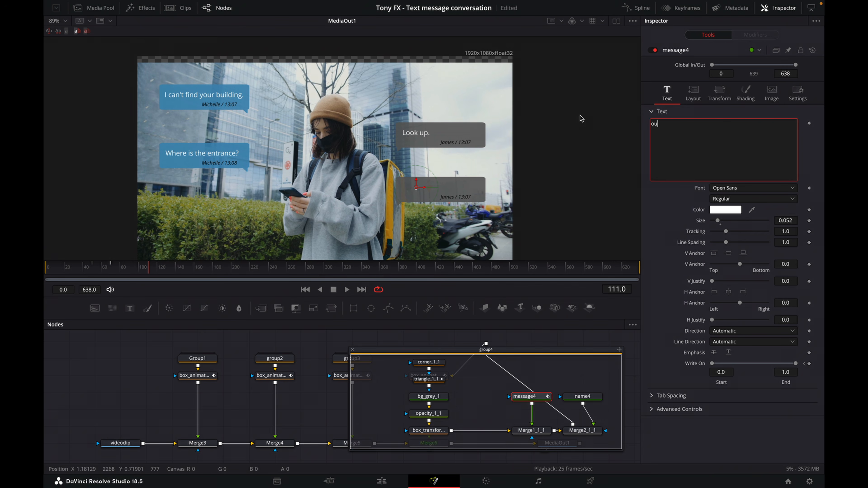
{"action": "key", "text": "BackSpace"}
{"action": "key", "text": "BackSpace"}
{"action": "type", "text": "Round the corner."}
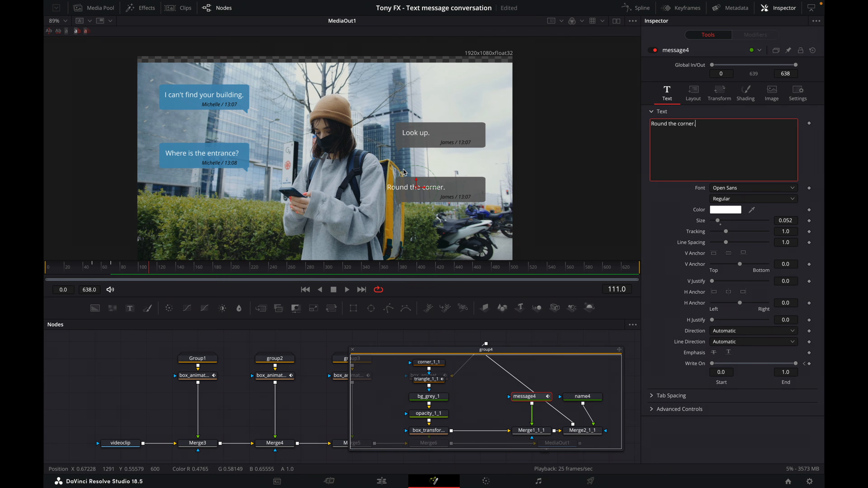
{"action": "left_click_drag", "start_coordinate": [424, 186], "coordinate": [440, 189]}
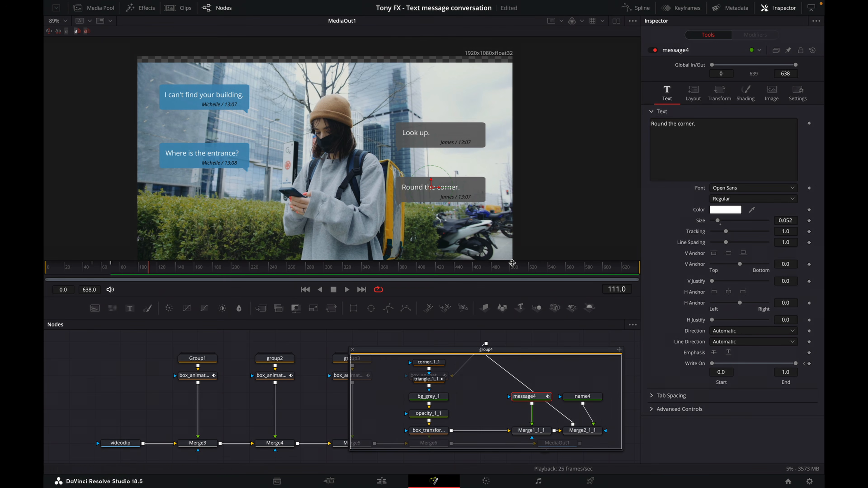
Change the time in the name4 text to 13:08 and collapse group4.
{"action": "left_click", "coordinate": [577, 397]}
{"action": "left_click", "coordinate": [692, 123]}
{"action": "key", "text": "BackSpace"}
{"action": "type", "text": "8"}
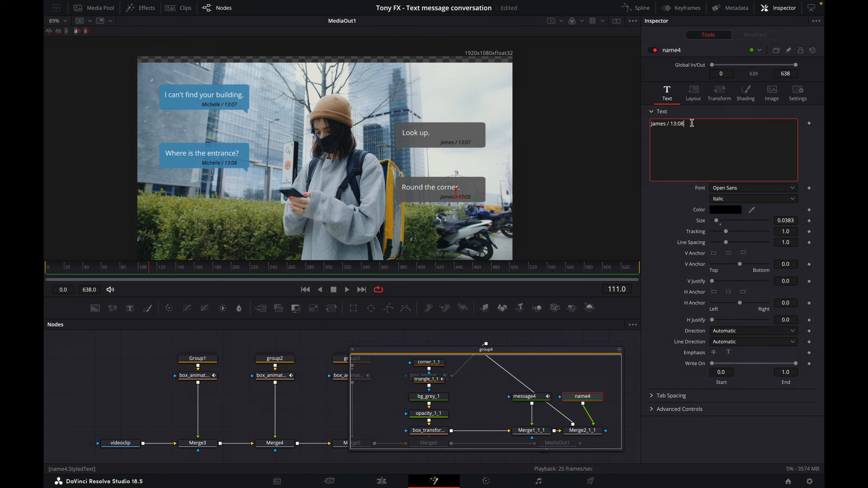
{"action": "left_click", "coordinate": [353, 351]}
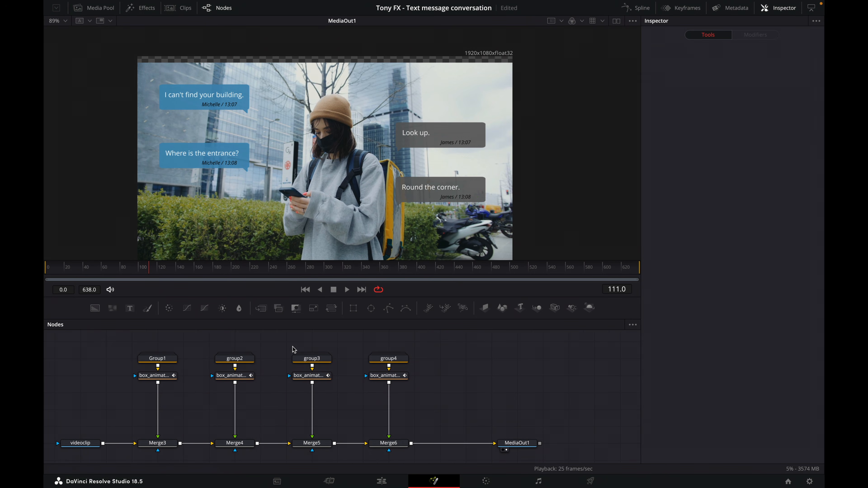
Duplicate group3 with its box_animation3 node and merge the copy into the chain between Merge6 and MediaOut1.
{"action": "left_click_drag", "start_coordinate": [294, 351], "coordinate": [332, 392]}
{"action": "left_click", "coordinate": [481, 367]}
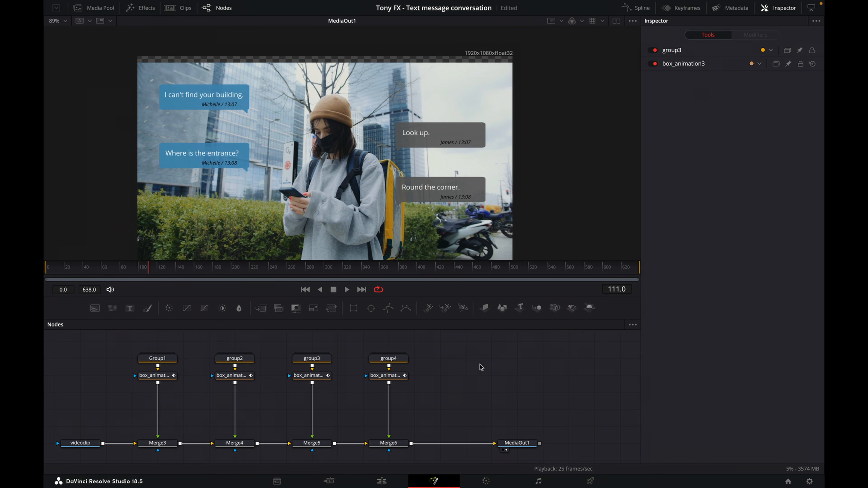
{"action": "key", "text": "ctrl+v"}
{"action": "left_click_drag", "start_coordinate": [478, 377], "coordinate": [453, 377]}
{"action": "left_click", "coordinate": [559, 377]}
{"action": "left_click_drag", "start_coordinate": [530, 445], "coordinate": [581, 445]}
{"action": "left_click", "coordinate": [532, 399]}
{"action": "left_click_drag", "start_coordinate": [489, 382], "coordinate": [414, 441]}
Rename the copied box_animation3_1 node as box_animation5.
{"action": "right_click", "coordinate": [465, 376]}
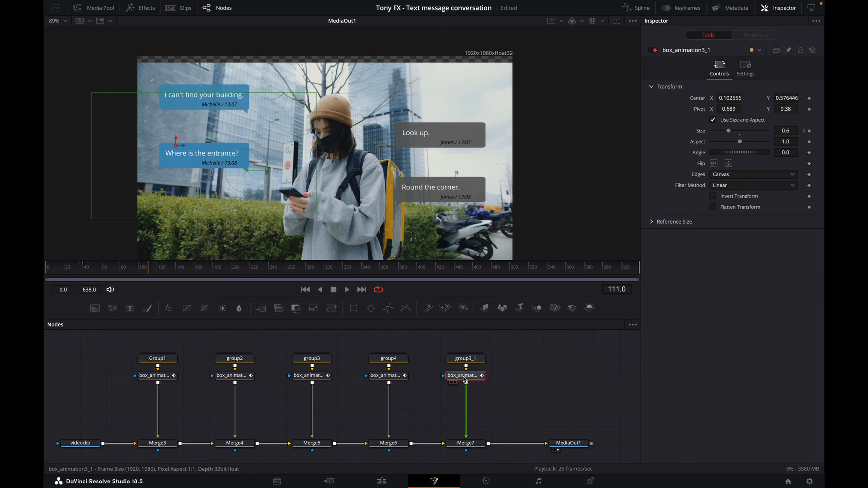
{"action": "left_click", "coordinate": [524, 303]}
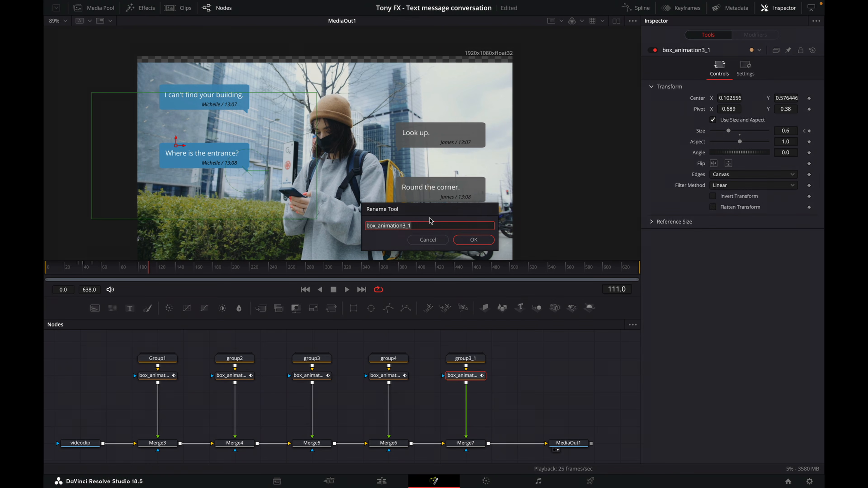
{"action": "left_click", "coordinate": [427, 224]}
{"action": "left_click", "coordinate": [474, 240]}
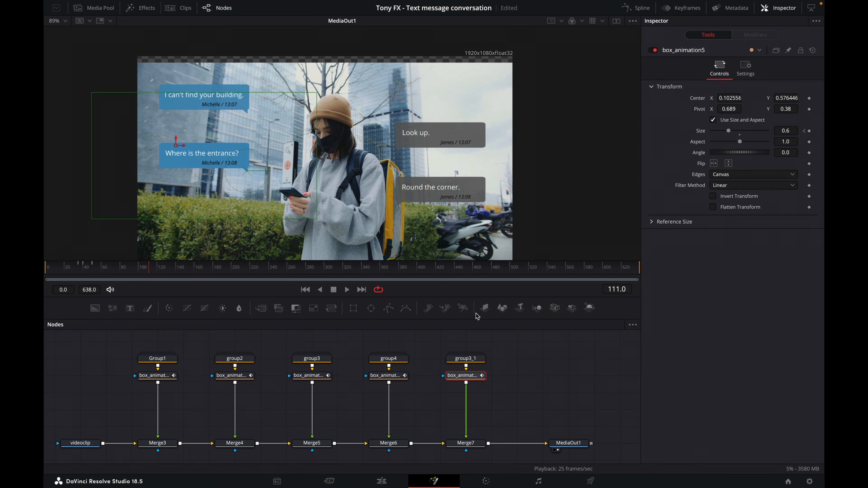
Rename the copied group3_1 as group5.
{"action": "right_click", "coordinate": [470, 362]}
{"action": "left_click", "coordinate": [523, 285]}
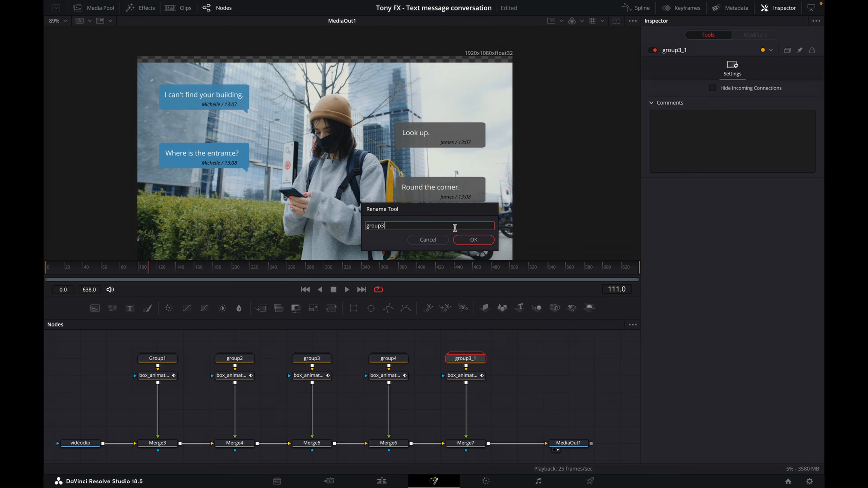
{"action": "type", "text": "group5"}
{"action": "left_click", "coordinate": [474, 239]}
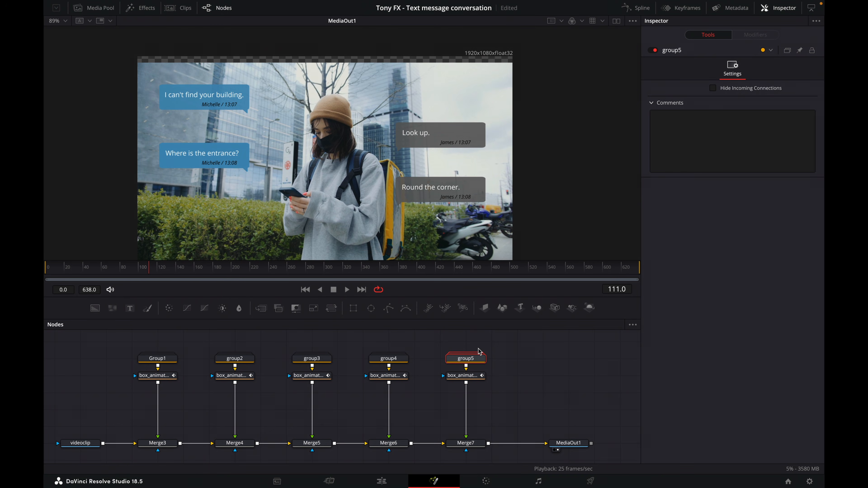
Expand group5 and rename its message3_1 text node as message5.
{"action": "left_click", "coordinate": [481, 355]}
{"action": "left_click", "coordinate": [478, 399]}
{"action": "right_click", "coordinate": [478, 399]}
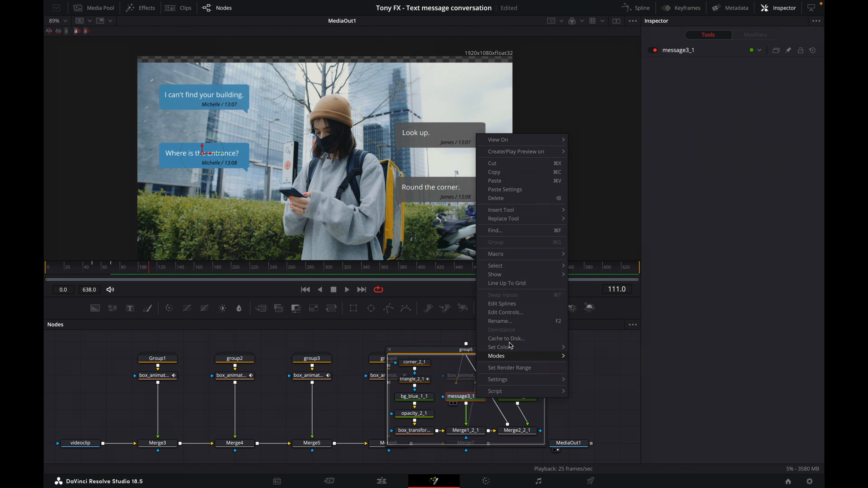
{"action": "left_click", "coordinate": [495, 321]}
{"action": "left_click", "coordinate": [438, 225]}
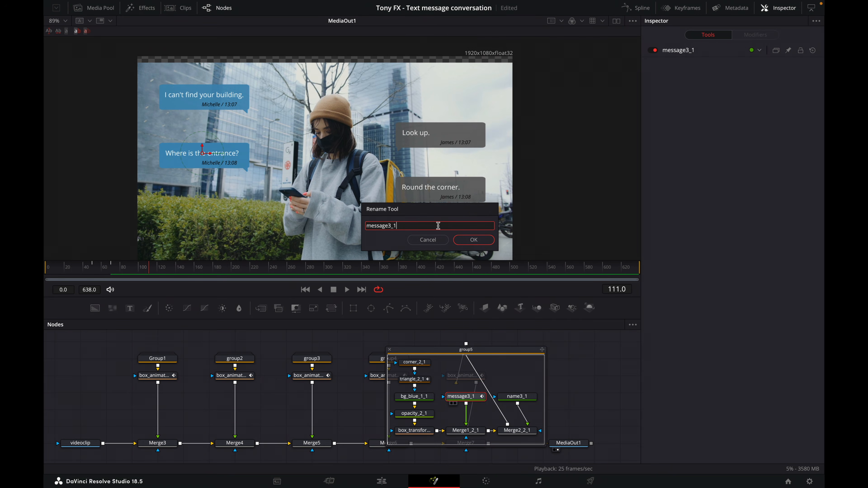
{"action": "type", "text": "5"}
{"action": "left_click", "coordinate": [467, 240]}
Rename the name3_1 text node inside group5 as name5 and collapse the group.
{"action": "left_click", "coordinate": [510, 396]}
{"action": "right_click", "coordinate": [510, 397]}
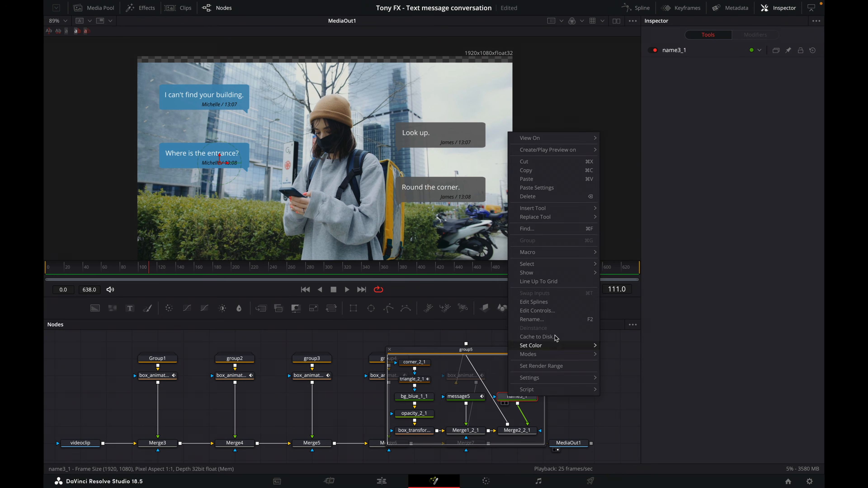
{"action": "left_click", "coordinate": [543, 320]}
{"action": "left_click", "coordinate": [446, 227]}
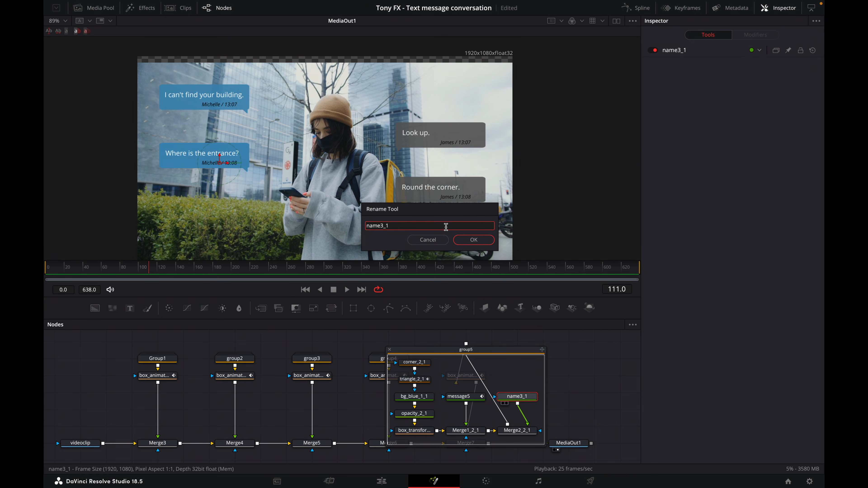
{"action": "type", "text": "5"}
{"action": "left_click", "coordinate": [460, 240]}
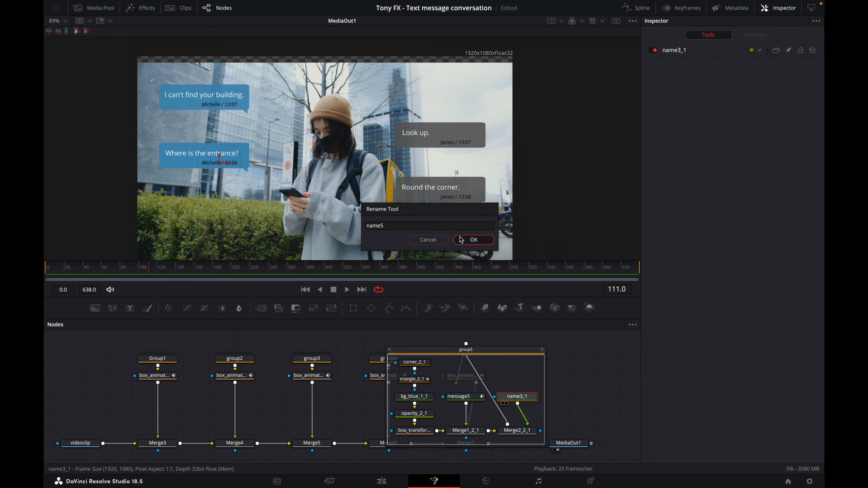
{"action": "left_click", "coordinate": [390, 350]}
Move the box_animation5 bubble straight down to about Y 0.314, below the second blue bubble.
{"action": "left_click", "coordinate": [476, 376]}
{"action": "left_click", "coordinate": [474, 380]}
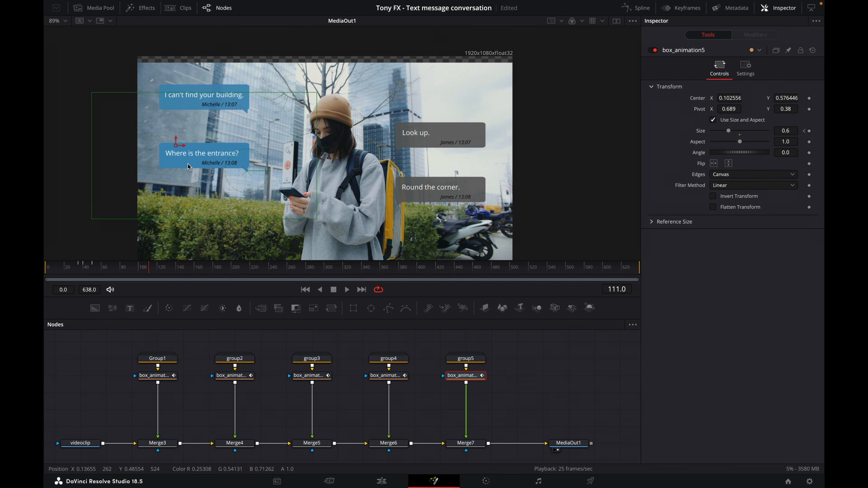
{"action": "left_click_drag", "start_coordinate": [174, 140], "coordinate": [177, 196]}
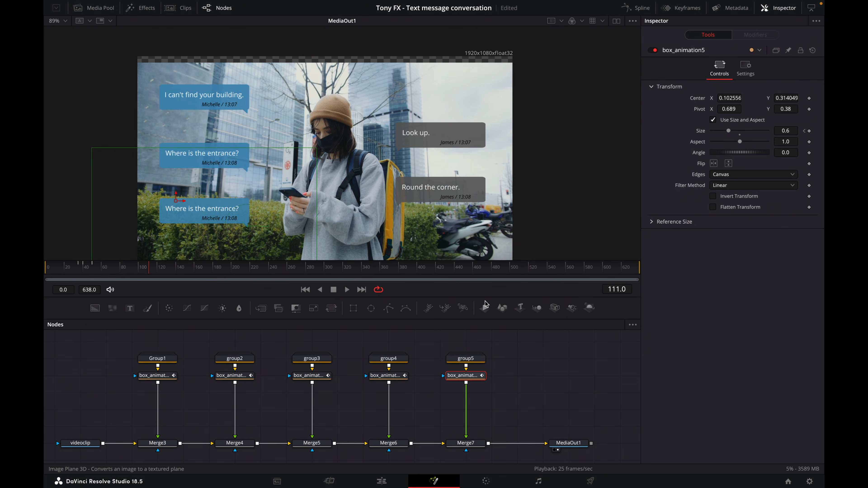
Move the box_animation5 and box_animation3 bubbles slightly down to widen the spacing between the blue bubbles.
{"action": "left_click_drag", "start_coordinate": [485, 309], "coordinate": [477, 342]}
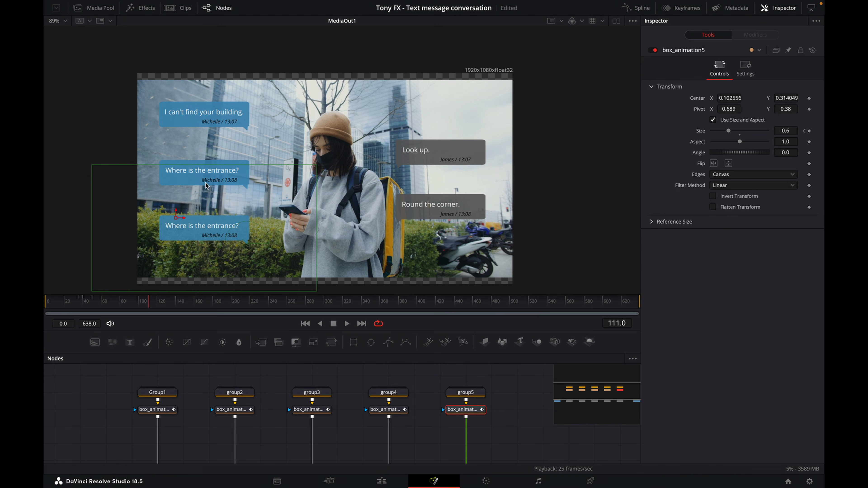
{"action": "left_click_drag", "start_coordinate": [175, 209], "coordinate": [174, 215]}
{"action": "left_click", "coordinate": [311, 410]}
{"action": "left_click_drag", "start_coordinate": [175, 155], "coordinate": [173, 158]}
Move the grey box_animation2 bubble up to about Y 0.719 and the box_animation4 bubble up to about Y 0.44.
{"action": "left_click", "coordinate": [232, 409]}
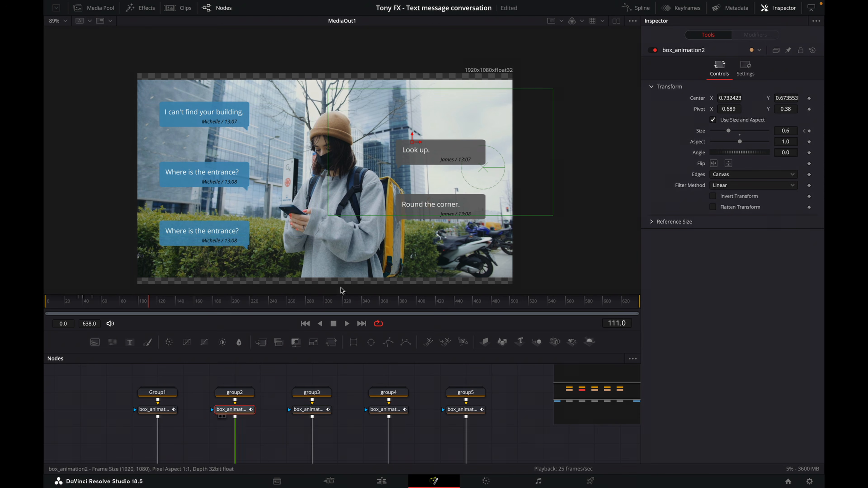
{"action": "left_click_drag", "start_coordinate": [412, 137], "coordinate": [412, 127]}
{"action": "left_click", "coordinate": [386, 409]}
{"action": "left_click_drag", "start_coordinate": [412, 188], "coordinate": [412, 184]}
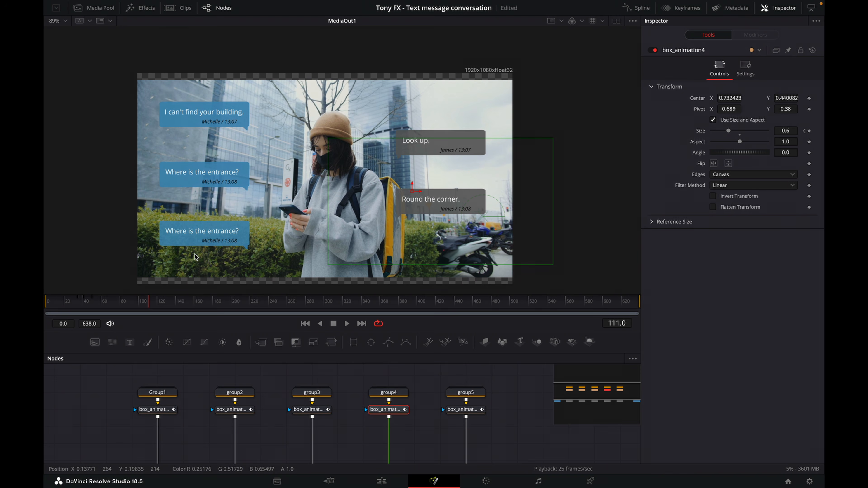
Replace the message5 text in group5 with "OK. On my way.", shift it left to line up inside its bubble, and collapse the group.
{"action": "double_click", "coordinate": [473, 394]}
{"action": "left_click", "coordinate": [461, 431]}
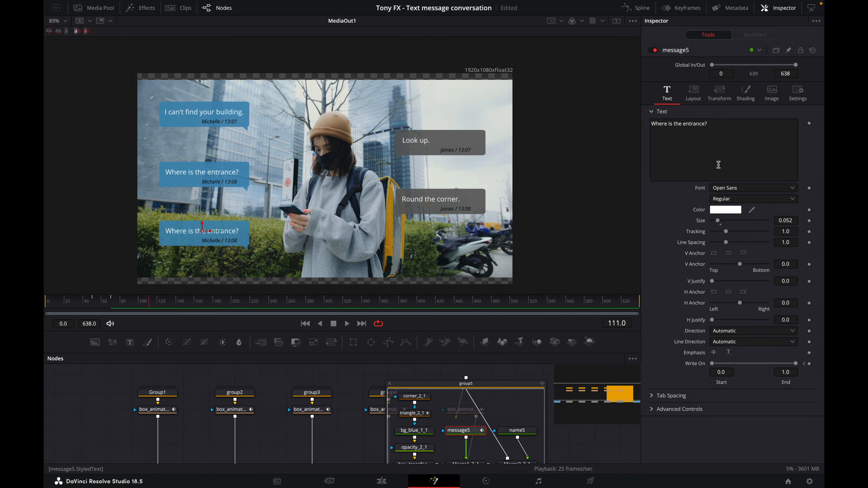
{"action": "left_click_drag", "start_coordinate": [726, 123], "coordinate": [607, 126]}
{"action": "type", "text": "OK"}
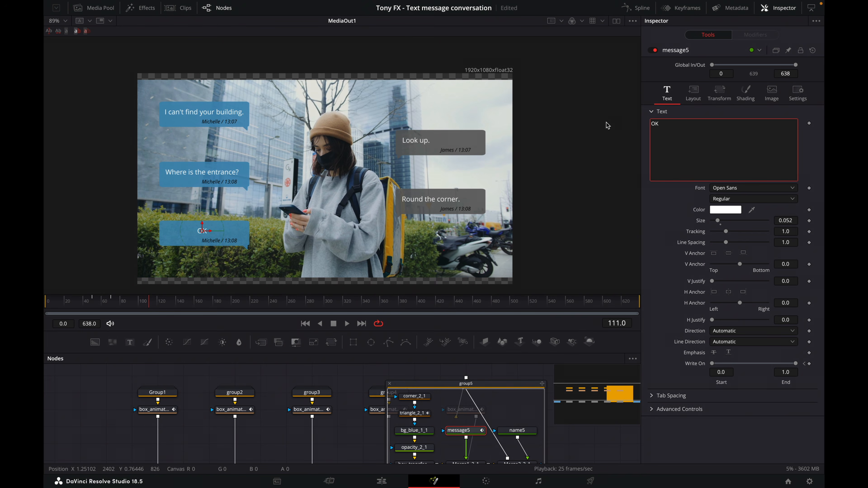
{"action": "type", "text": ". On my way."}
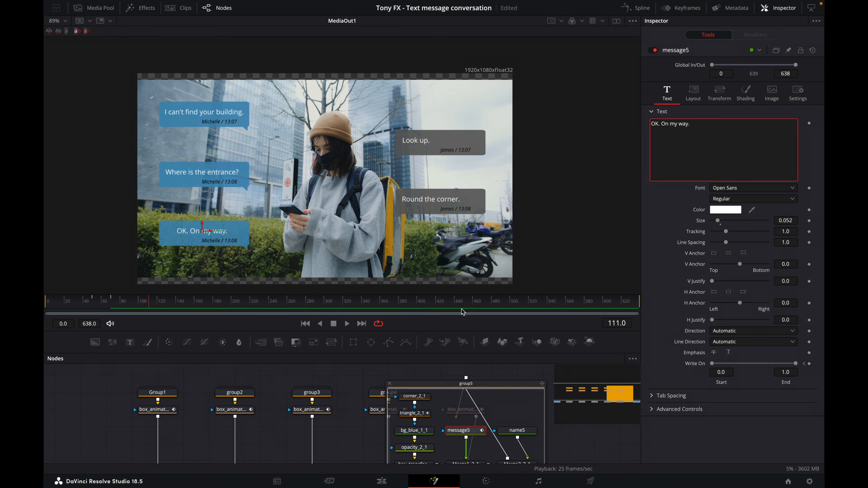
{"action": "left_click_drag", "start_coordinate": [209, 230], "coordinate": [202, 234]}
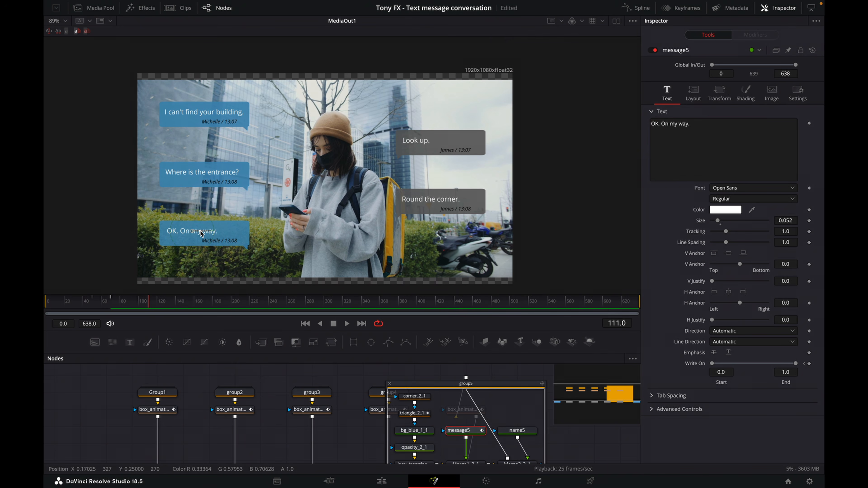
{"action": "left_click", "coordinate": [389, 384]}
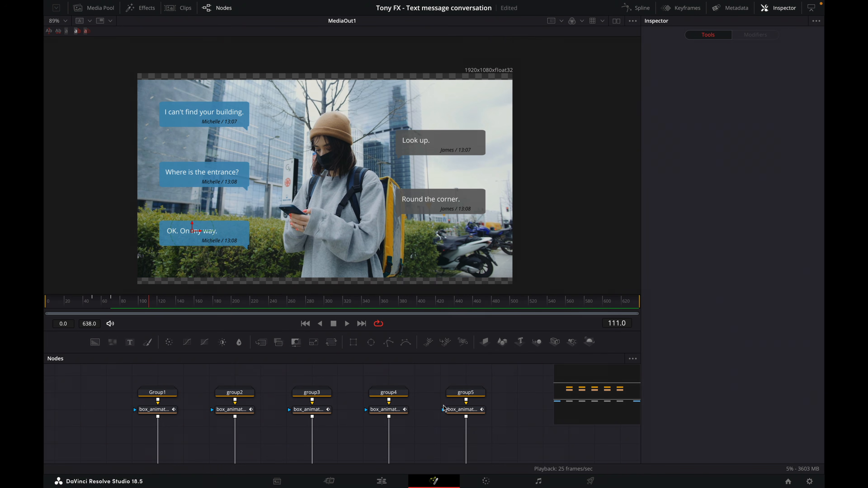
Play the composition from near the start to check how the five message bubbles animate over the clip.
{"action": "scroll", "coordinate": [530, 434], "scroll_direction": "down", "scroll_amount": 3}
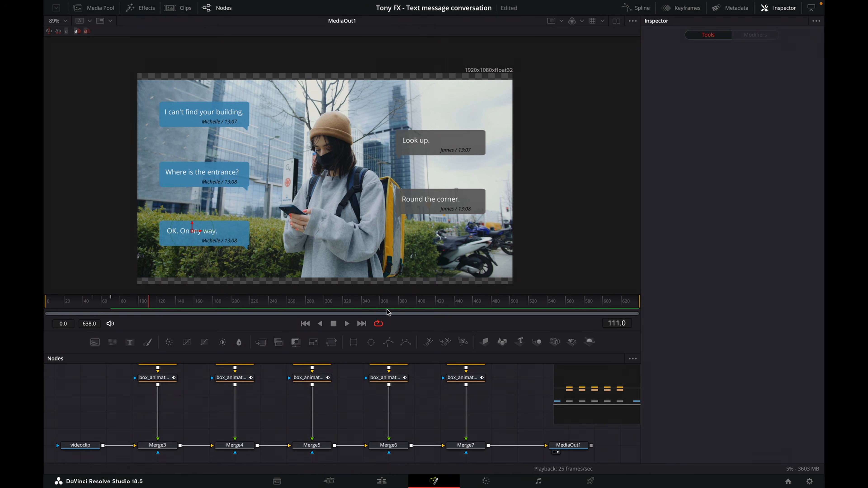
{"action": "left_click", "coordinate": [63, 301]}
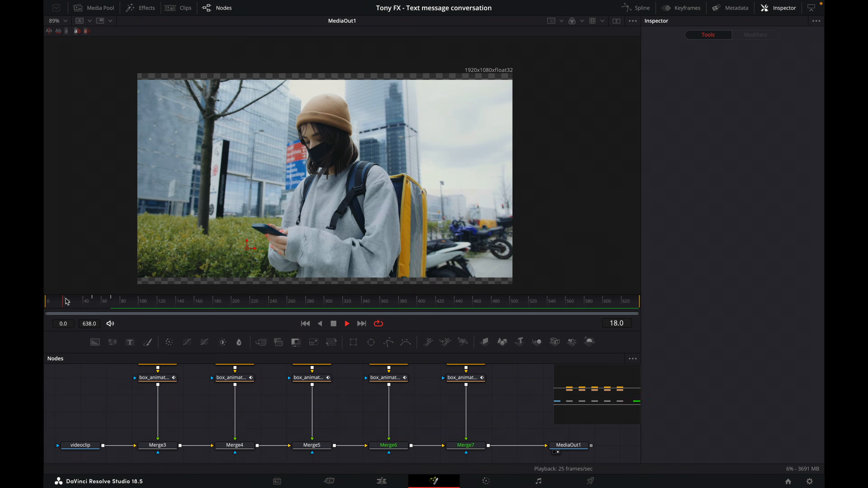
{"action": "key", "text": "space"}
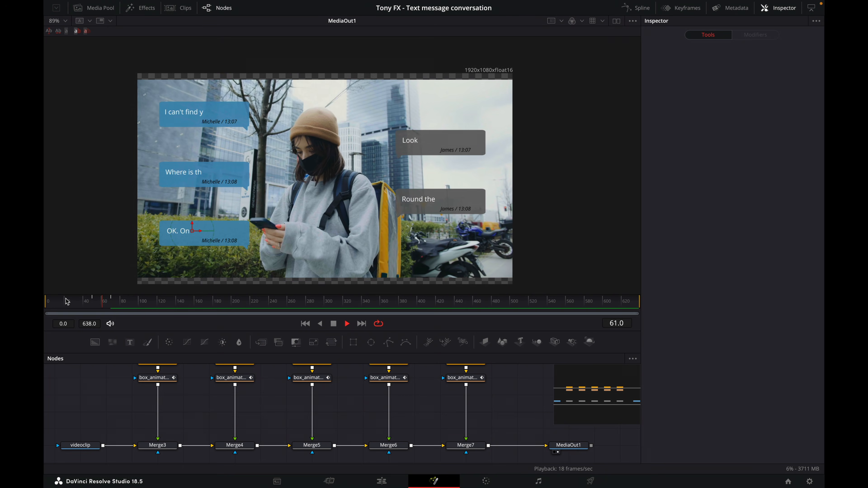
{"action": "key", "text": "space"}
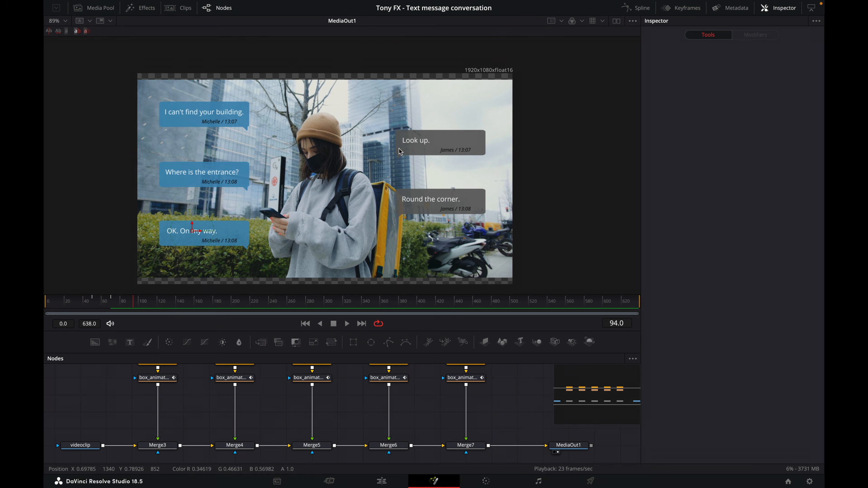
{"action": "left_click", "coordinate": [60, 306]}
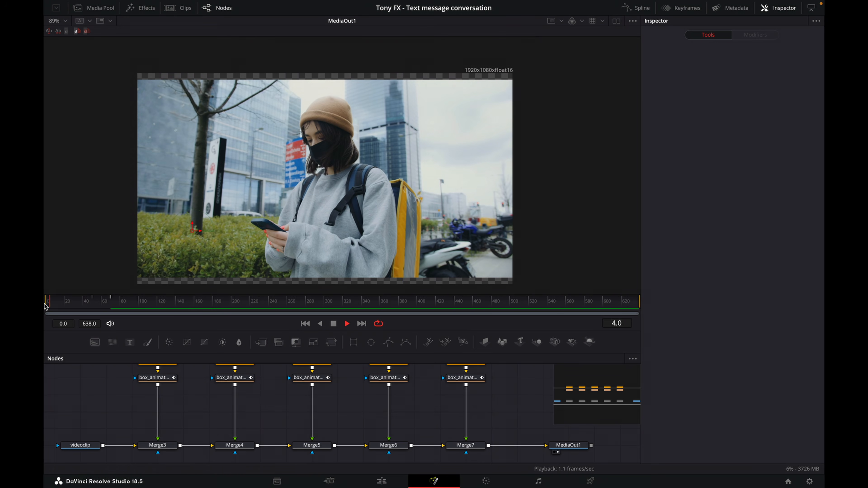
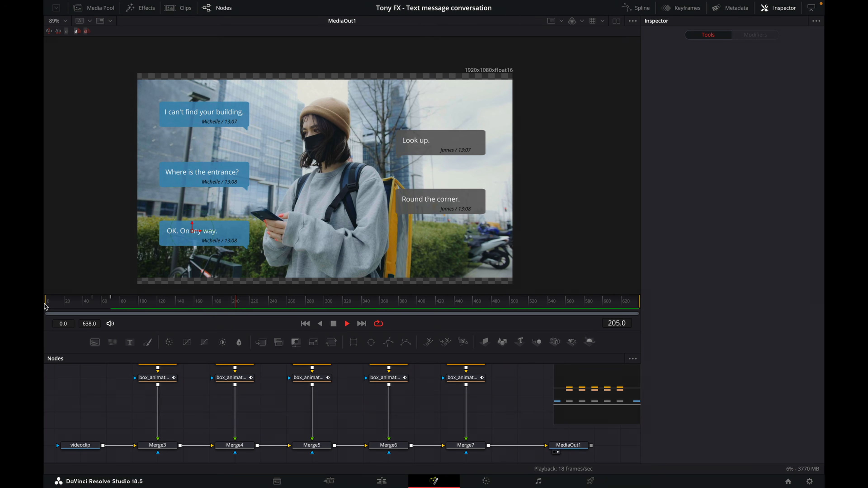
{"action": "key", "text": "space"}
Park the playhead at frame 170, expand group2 and move it aside, and select box_animation2 and message2 together.
{"action": "left_click_drag", "start_coordinate": [238, 309], "coordinate": [204, 310]}
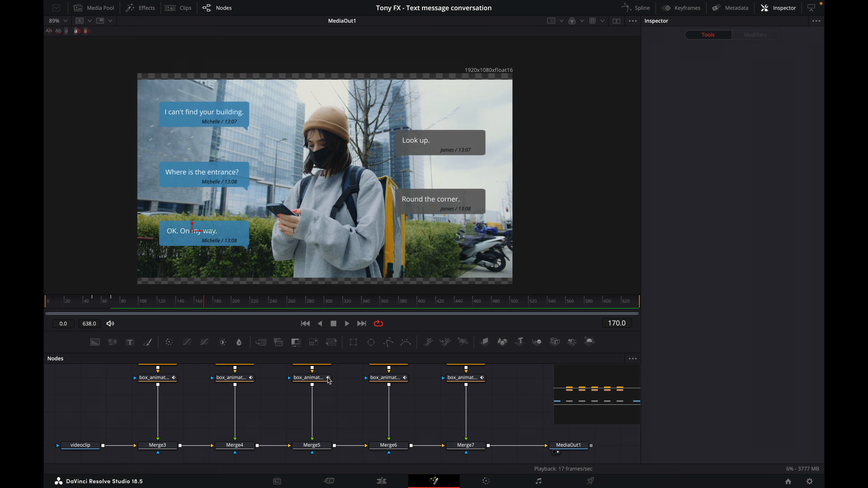
{"action": "scroll", "coordinate": [348, 403], "scroll_direction": "up", "scroll_amount": 3}
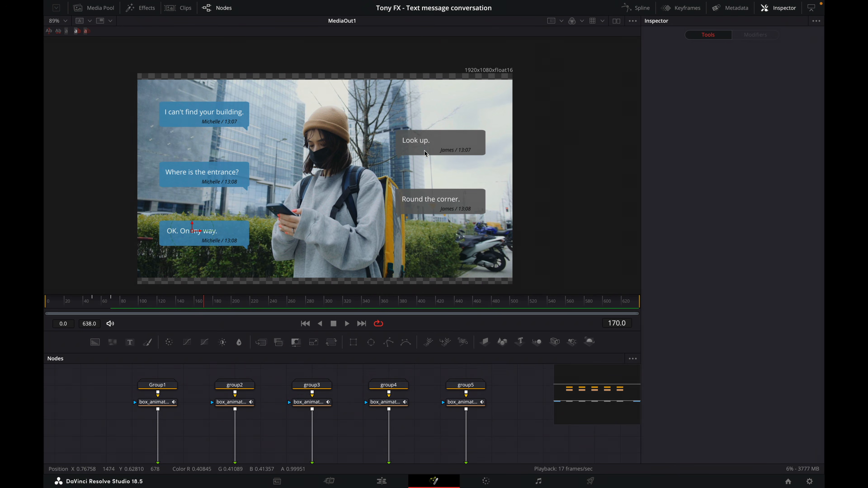
{"action": "left_click", "coordinate": [241, 404]}
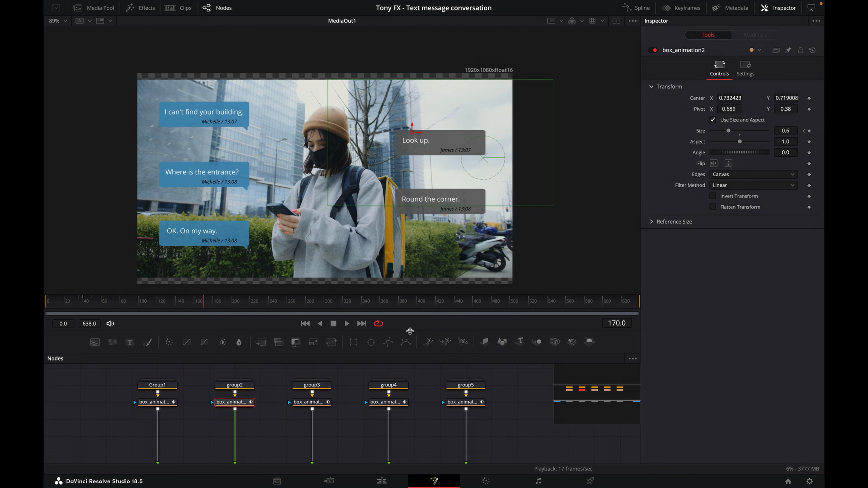
{"action": "left_click_drag", "start_coordinate": [410, 331], "coordinate": [406, 255]}
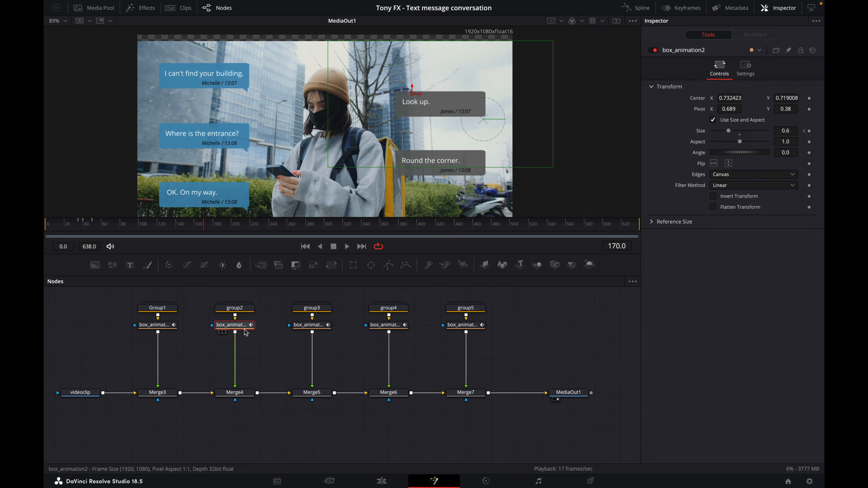
{"action": "double_click", "coordinate": [239, 309]}
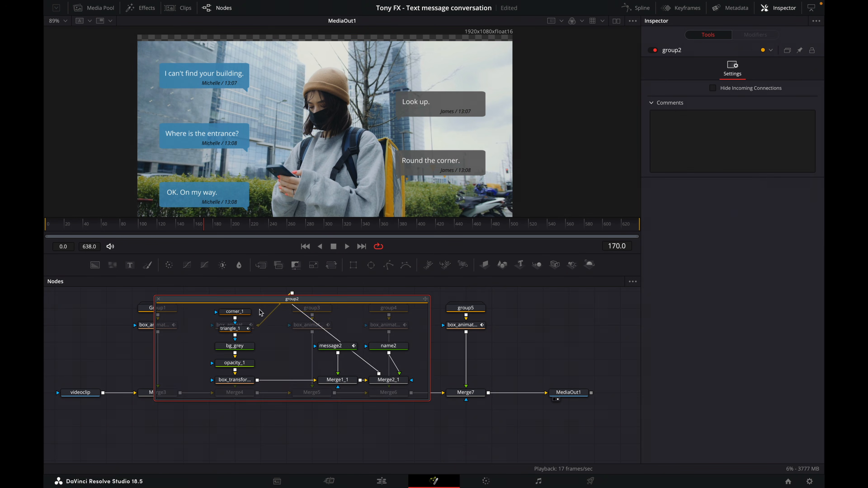
{"action": "left_click", "coordinate": [337, 346]}
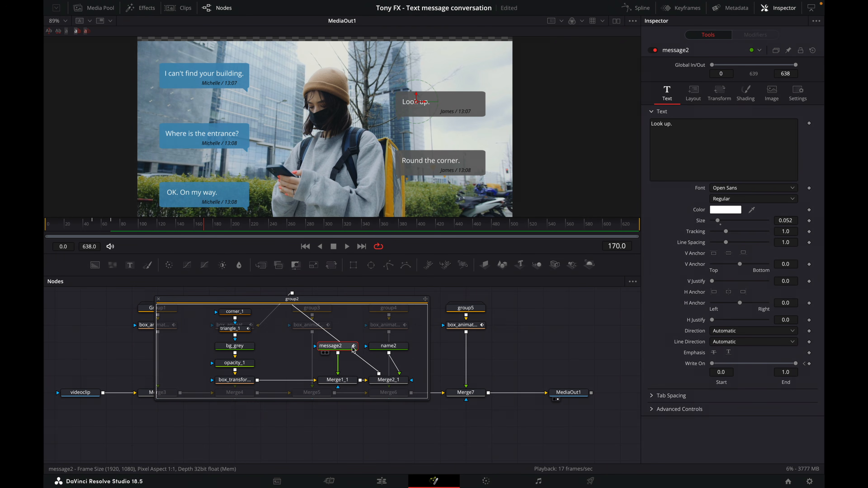
{"action": "left_click_drag", "start_coordinate": [262, 300], "coordinate": [391, 300]}
{"action": "left_click", "coordinate": [233, 325]}
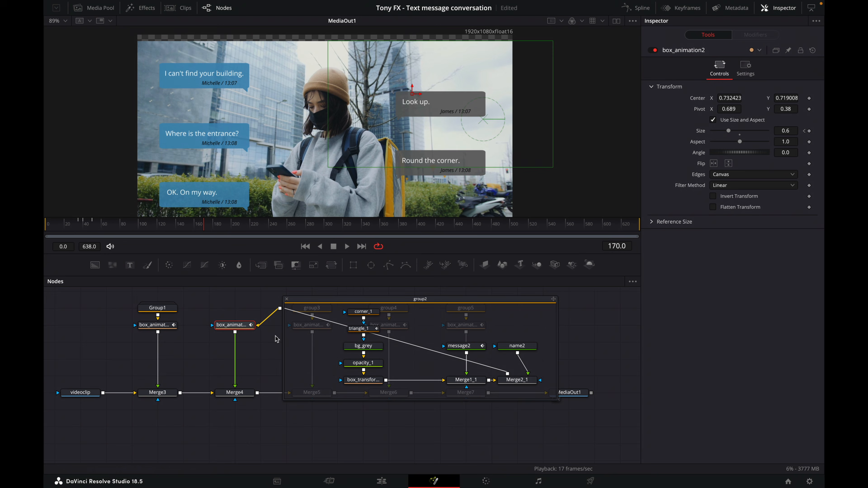
{"action": "left_click", "coordinate": [463, 349], "text": "ctrl"}
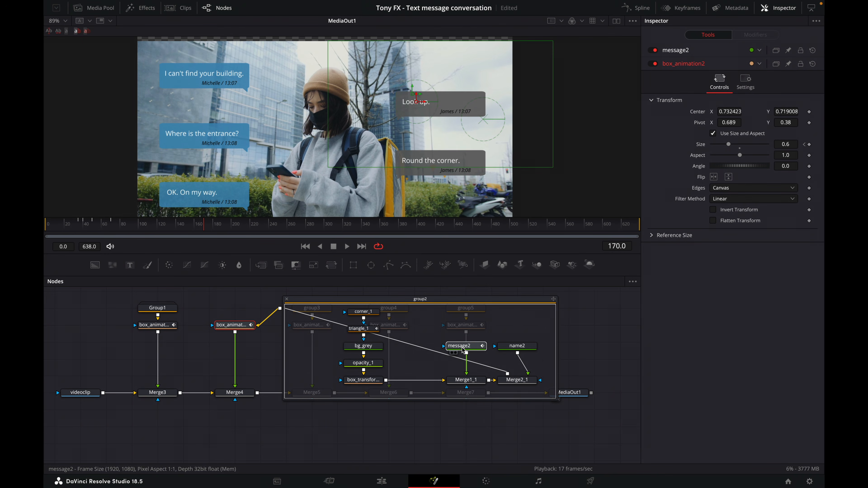
Show both selected nodes in the Keyframes editor, fitted to the view, with the Size and Write On tracks expanded.
{"action": "left_click", "coordinate": [685, 9]}
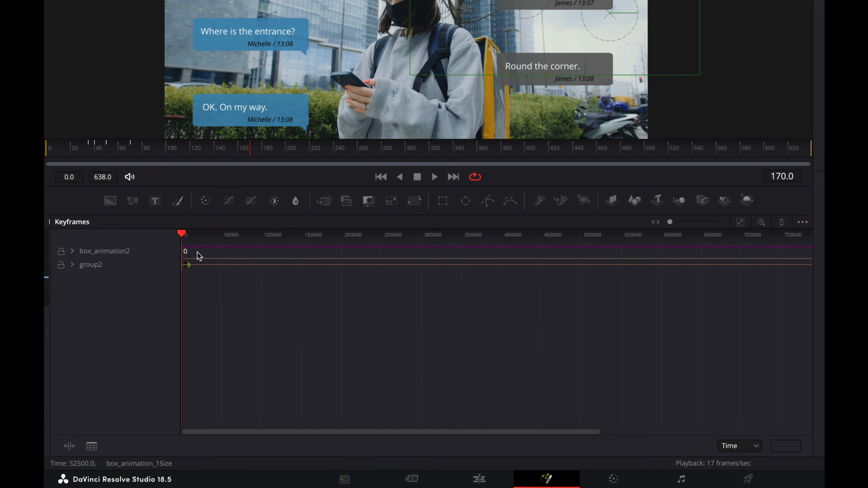
{"action": "left_click", "coordinate": [72, 252]}
{"action": "left_click", "coordinate": [72, 278]}
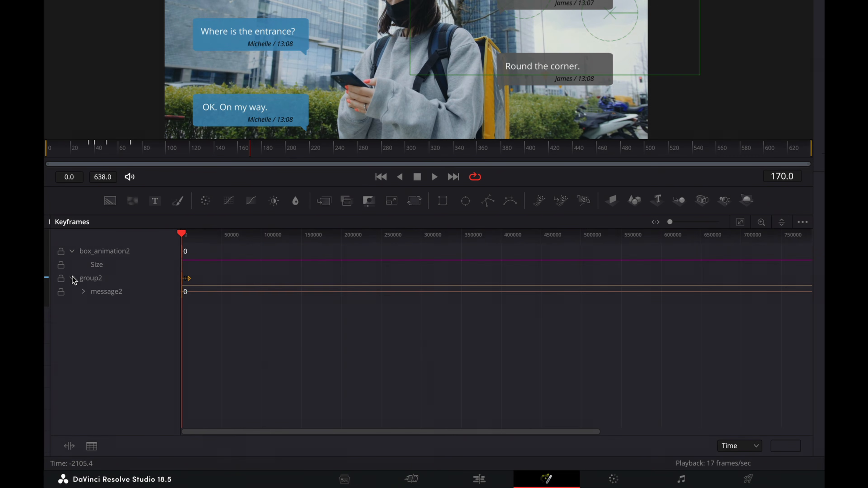
{"action": "left_click", "coordinate": [740, 223]}
{"action": "left_click", "coordinate": [83, 292]}
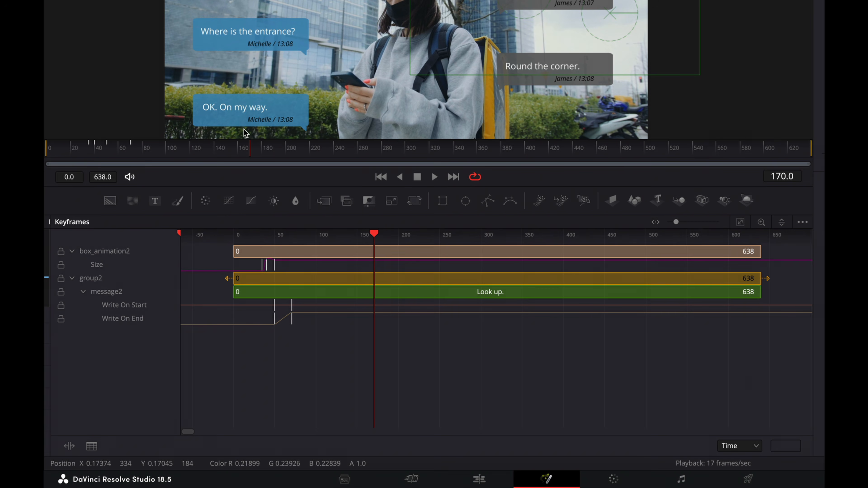
Shift all box_animation2 and message2 keyframes together so the first lands at frame 170, and play back the result.
{"action": "left_click_drag", "start_coordinate": [329, 354], "coordinate": [241, 262]}
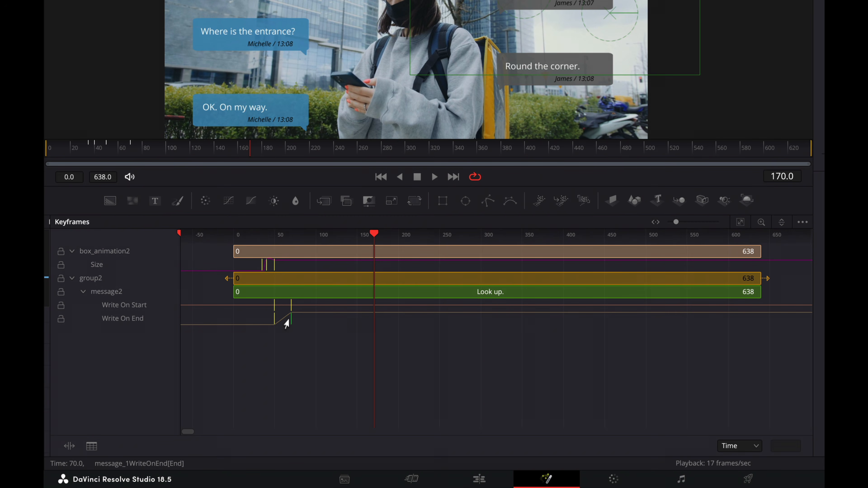
{"action": "left_click_drag", "start_coordinate": [286, 324], "coordinate": [401, 321]}
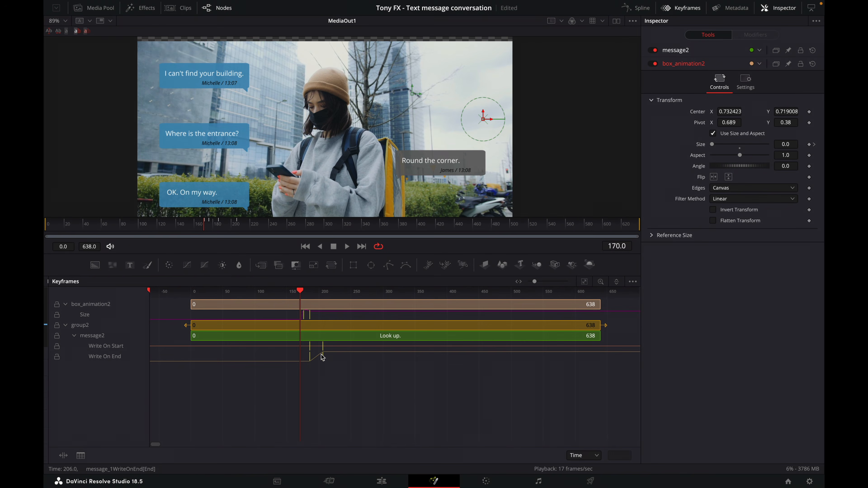
{"action": "left_click_drag", "start_coordinate": [257, 228], "coordinate": [44, 231]}
{"action": "key", "text": "space"}
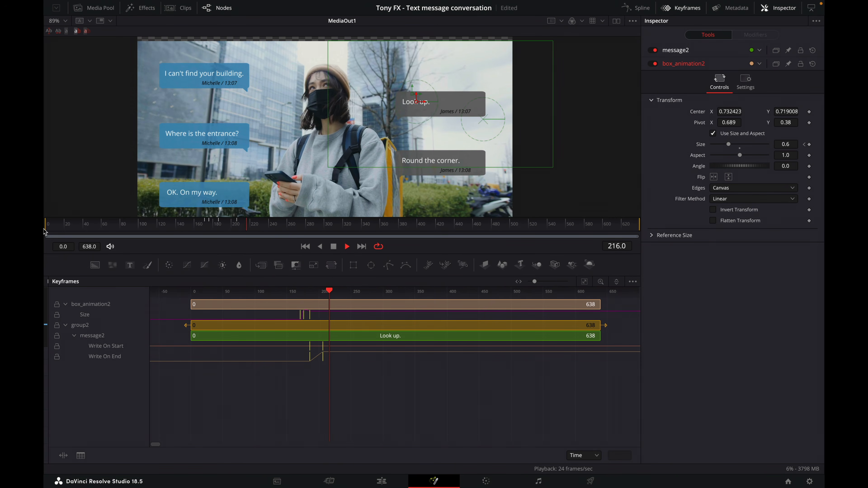
{"action": "key", "text": "space"}
Move all box_animation2 and message2 keyframes earlier together so the bubble's animation starts at frame 160.
{"action": "left_click_drag", "start_coordinate": [372, 382], "coordinate": [288, 313]}
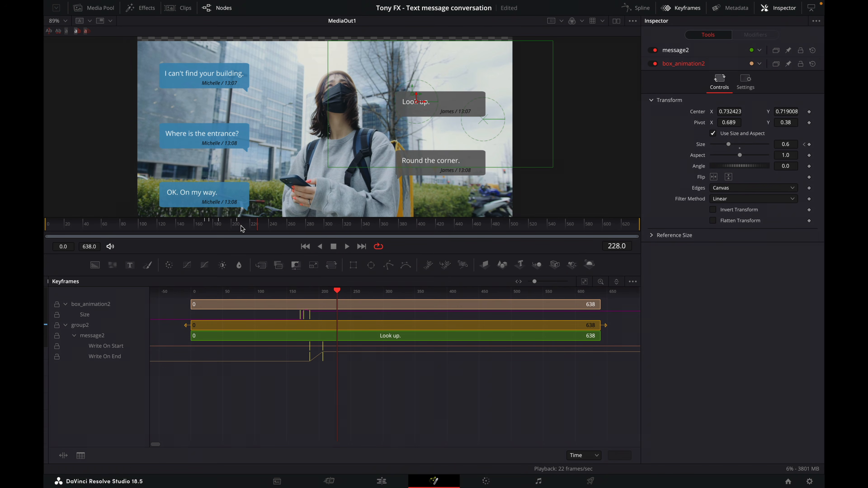
{"action": "left_click_drag", "start_coordinate": [240, 227], "coordinate": [185, 236]}
{"action": "left_click_drag", "start_coordinate": [190, 236], "coordinate": [195, 236]}
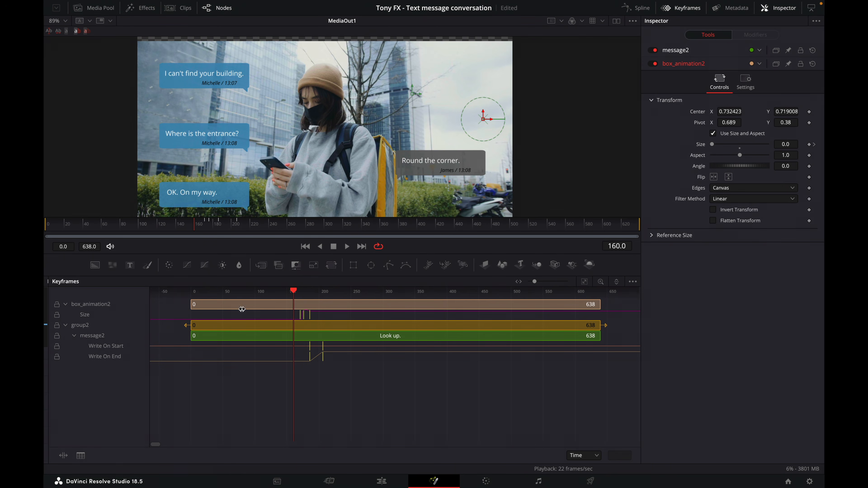
{"action": "left_click_drag", "start_coordinate": [322, 360], "coordinate": [317, 361]}
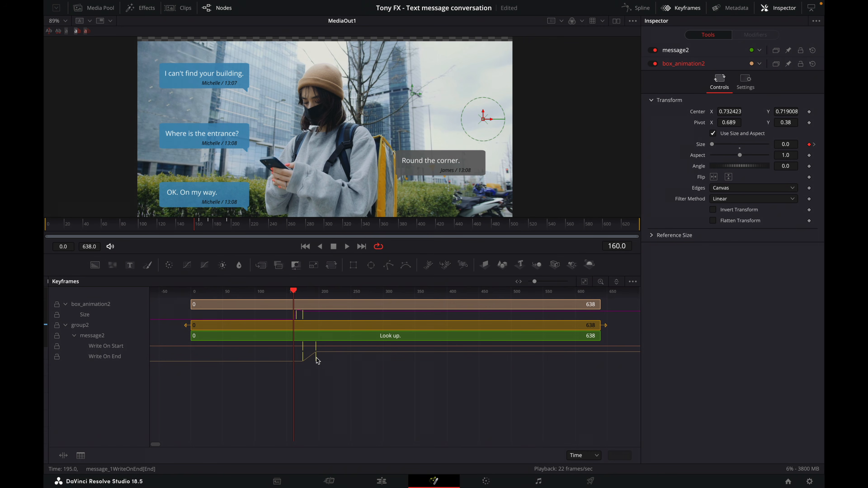
Play back the clip from the beginning to check the timing of the "Look up." bubble.
{"action": "left_click", "coordinate": [150, 228]}
{"action": "key", "text": "space"}
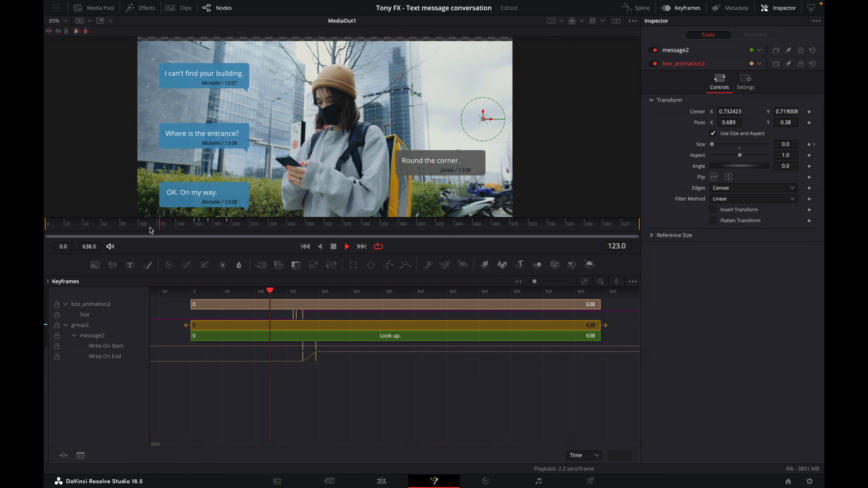
{"action": "left_click", "coordinate": [80, 231]}
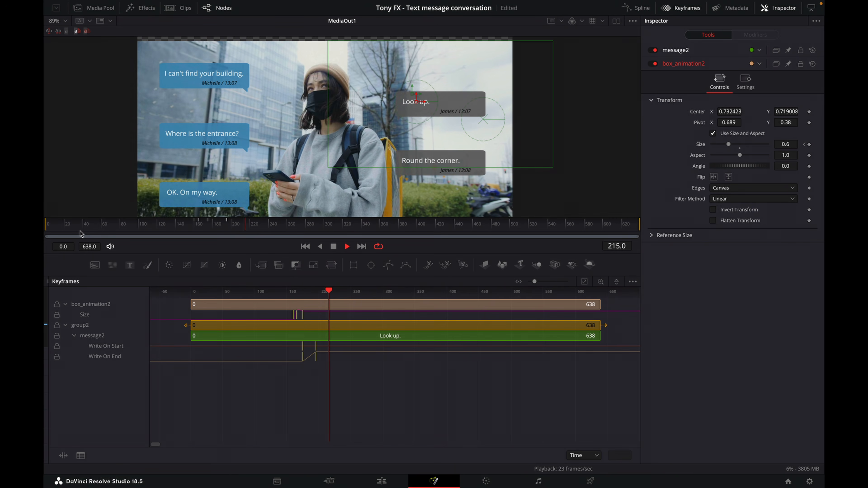
{"action": "key", "text": "space"}
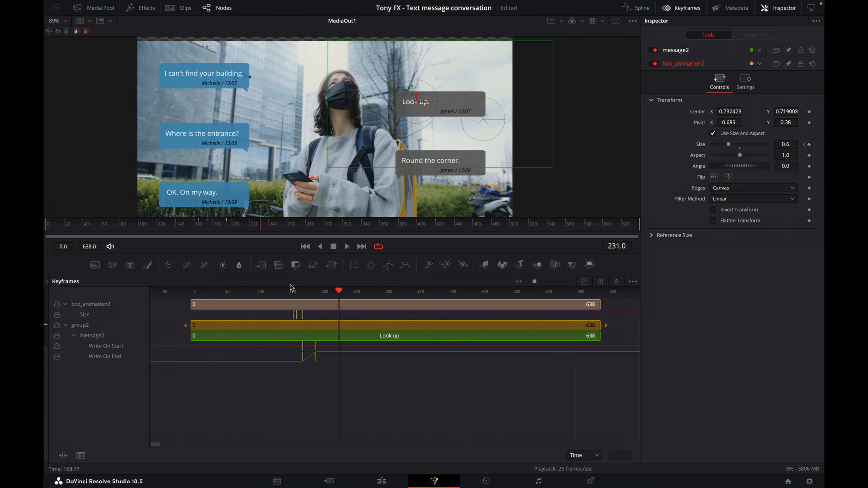
Move all box_animation2 and message2 keyframes together so the first lands at frame 155, and collapse group2 back above its box_animation2 node.
{"action": "left_click_drag", "start_coordinate": [241, 228], "coordinate": [190, 236]}
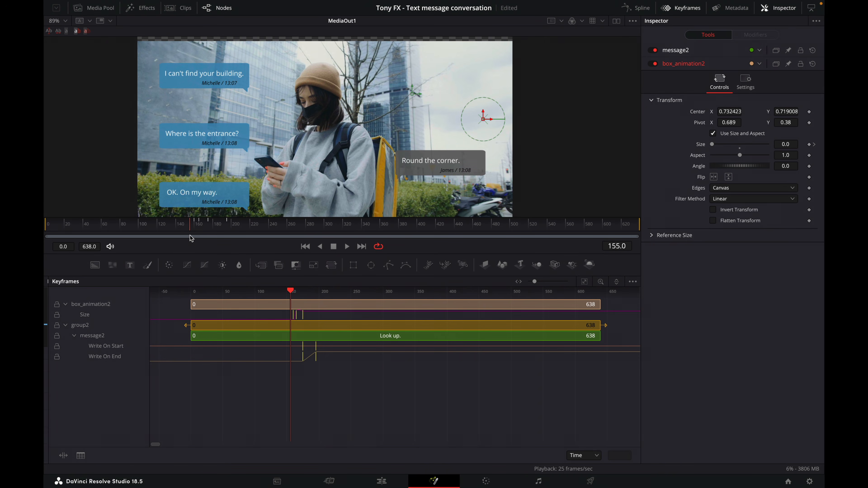
{"action": "left_click_drag", "start_coordinate": [314, 358], "coordinate": [312, 359]}
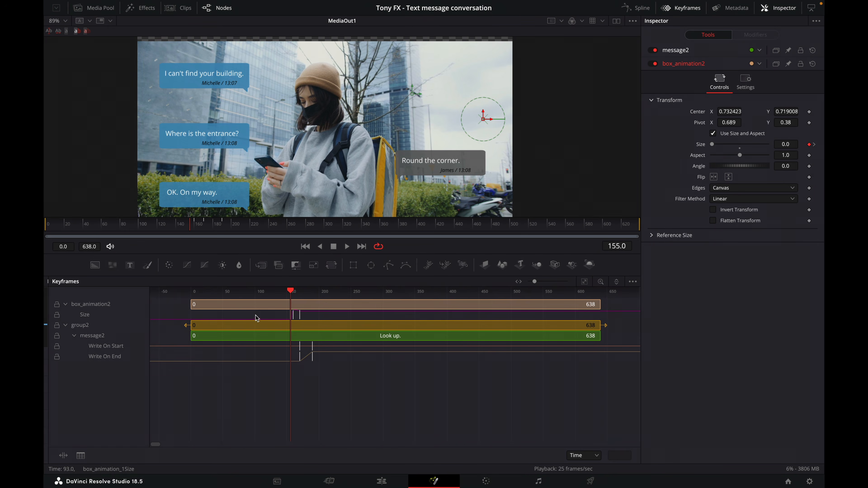
{"action": "left_click", "coordinate": [684, 12]}
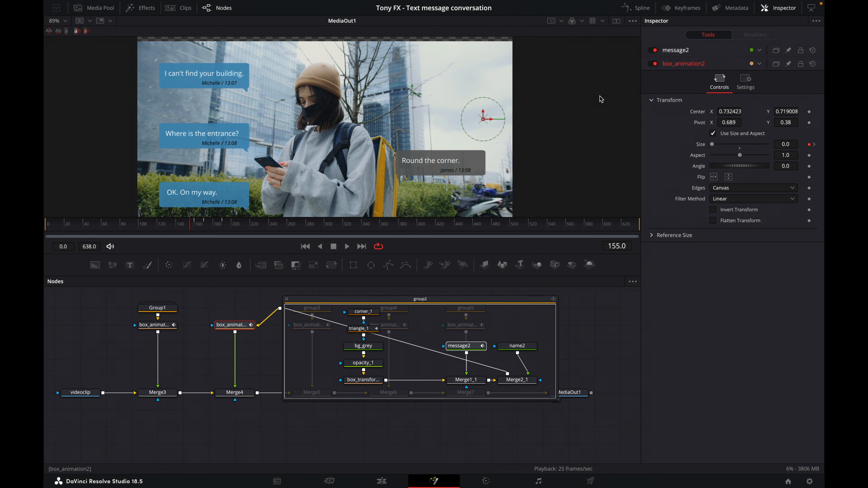
{"action": "left_click", "coordinate": [287, 299]}
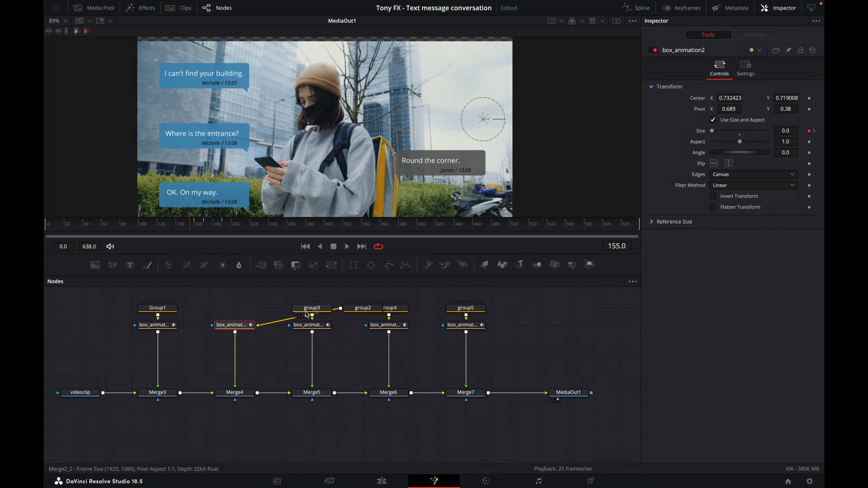
{"action": "left_click_drag", "start_coordinate": [372, 304], "coordinate": [243, 304]}
Go to frame 323 and open group3, placing its expanded frame clear of the box_animation3 node.
{"action": "left_click_drag", "start_coordinate": [186, 228], "coordinate": [347, 234]}
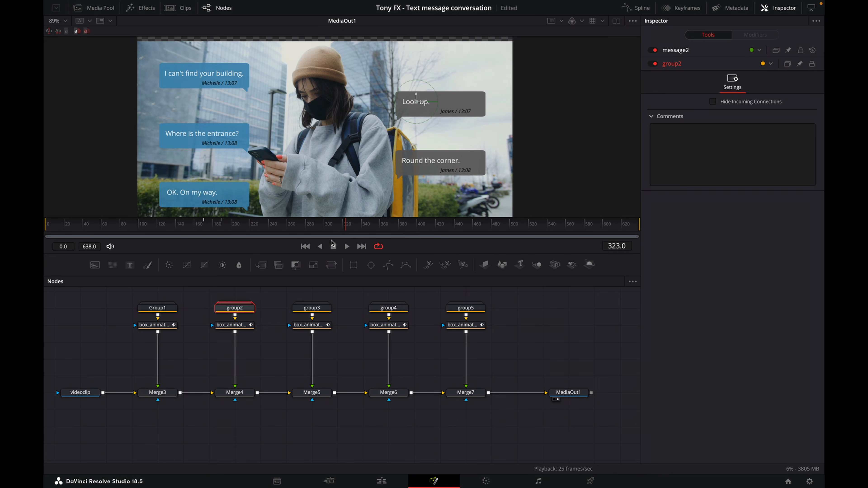
{"action": "left_click", "coordinate": [314, 326]}
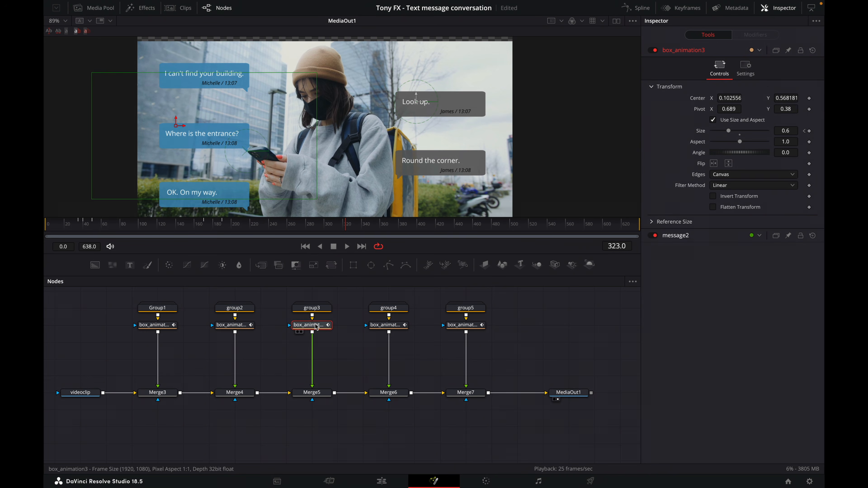
{"action": "left_click", "coordinate": [322, 309]}
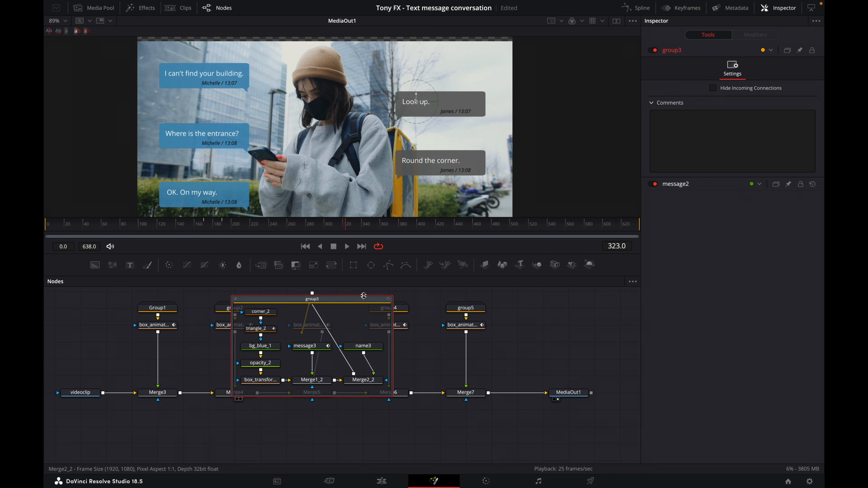
{"action": "left_click_drag", "start_coordinate": [345, 302], "coordinate": [526, 320]}
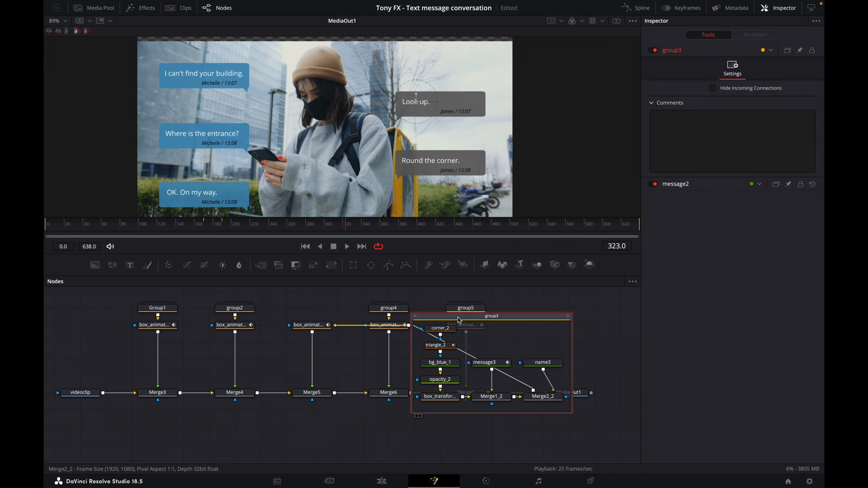
{"action": "left_click", "coordinate": [296, 327]}
{"action": "left_click", "coordinate": [485, 362]}
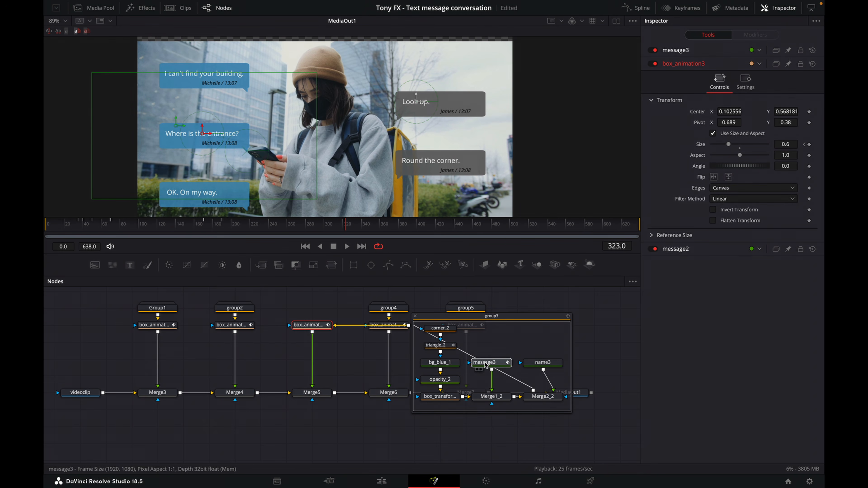
{"action": "left_click", "coordinate": [687, 9]}
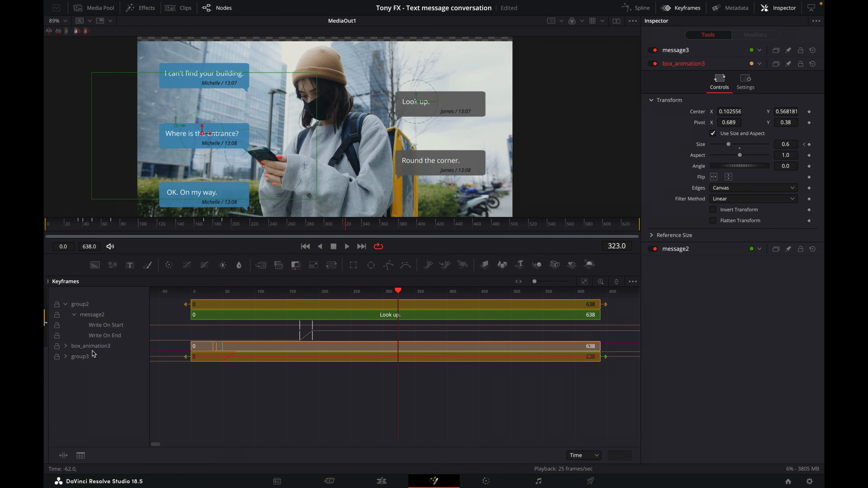
{"action": "left_click", "coordinate": [633, 283]}
{"action": "left_click", "coordinate": [468, 419]}
{"action": "left_click", "coordinate": [687, 9]}
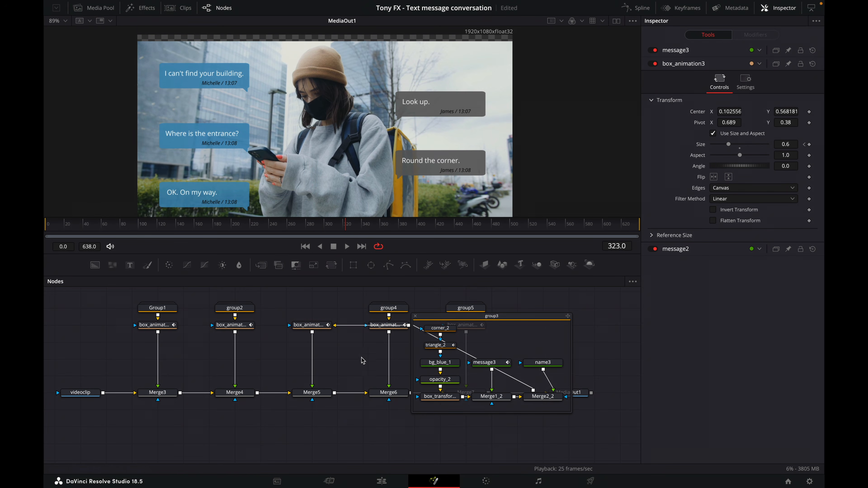
Select only box_animation3 and message3 and show them in the Keyframes editor with the Size and Write On tracks expanded.
{"action": "left_click", "coordinate": [311, 326]}
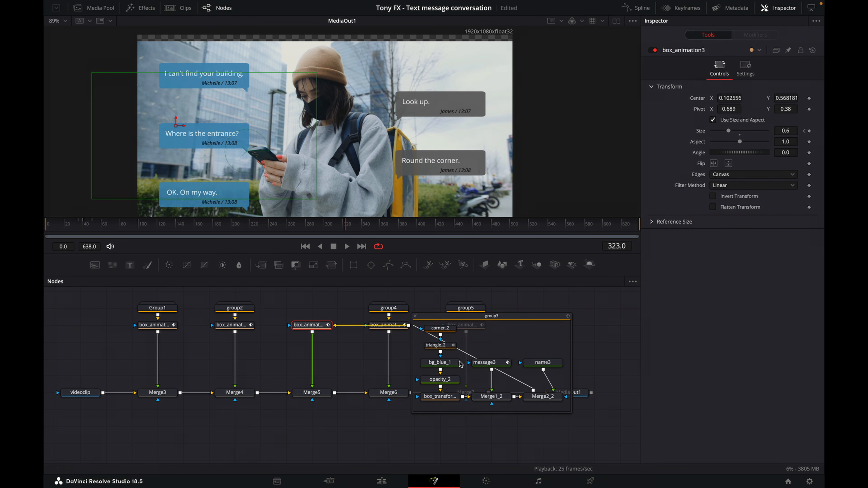
{"action": "left_click", "coordinate": [485, 363], "text": "ctrl"}
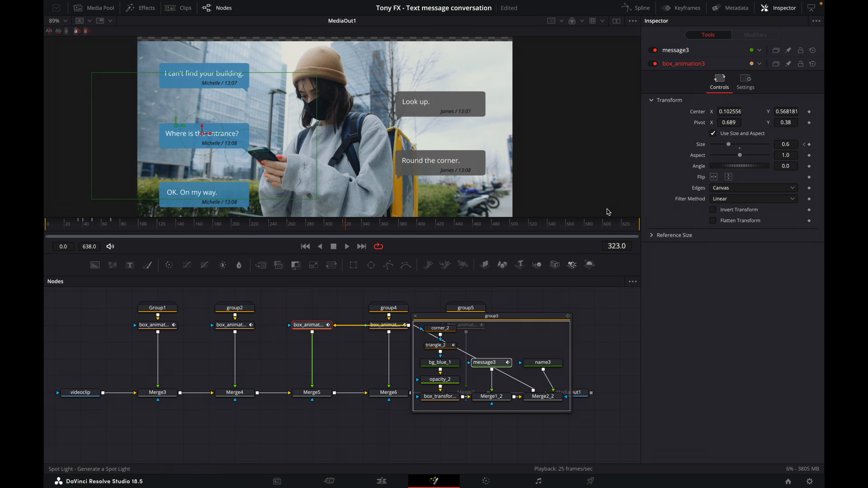
{"action": "left_click", "coordinate": [688, 10]}
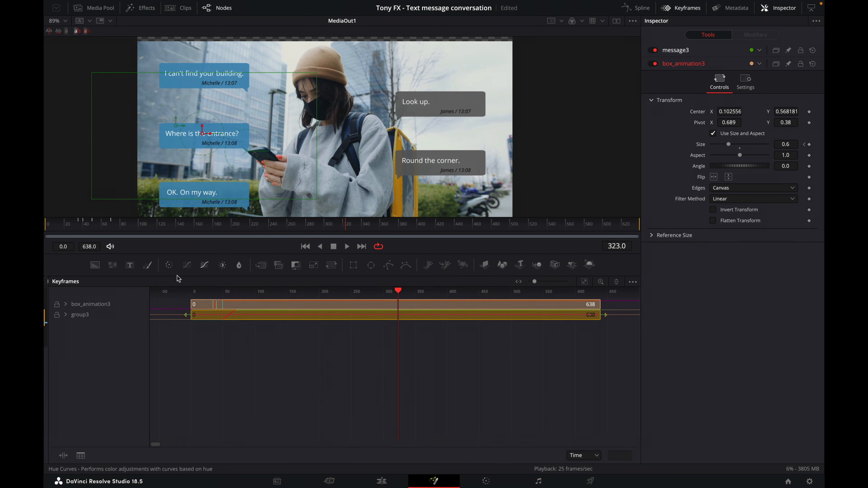
{"action": "left_click", "coordinate": [66, 315]}
{"action": "left_click", "coordinate": [66, 304]}
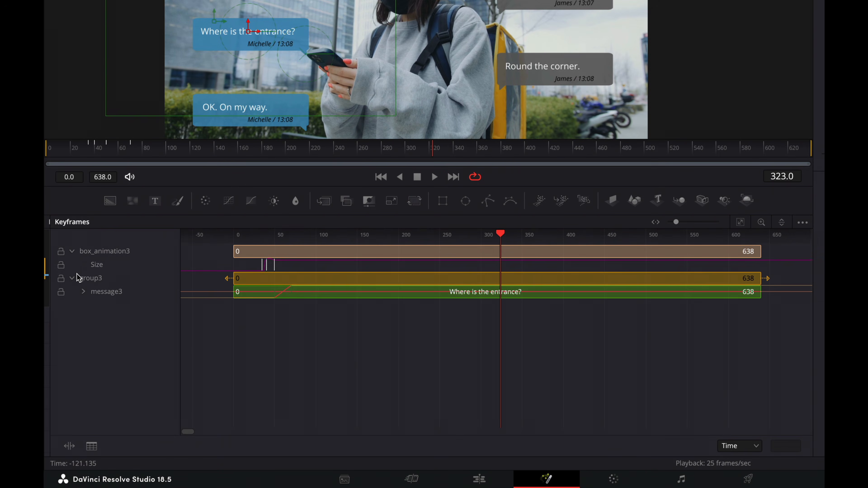
{"action": "left_click", "coordinate": [83, 292]}
Shift all box_animation3 and message3 keyframes together so the first lands at frame 323, and return to the node graph.
{"action": "left_click_drag", "start_coordinate": [400, 357], "coordinate": [228, 257]}
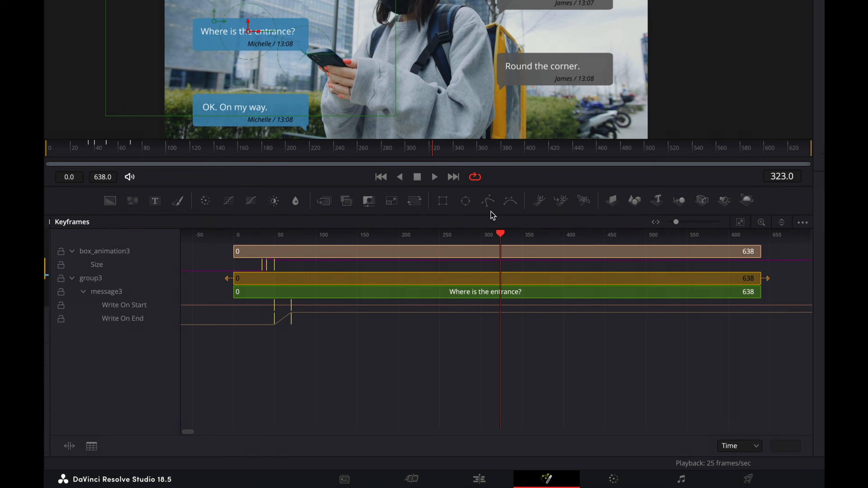
{"action": "left_click_drag", "start_coordinate": [289, 327], "coordinate": [530, 331]}
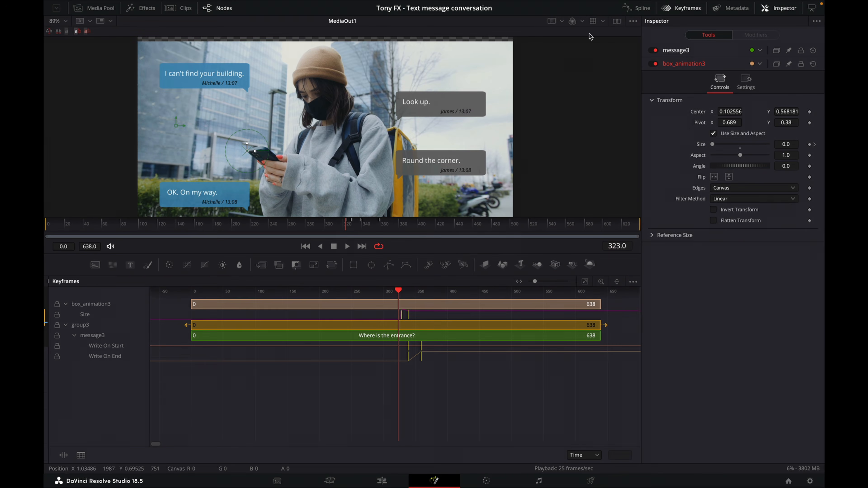
{"action": "left_click", "coordinate": [689, 8]}
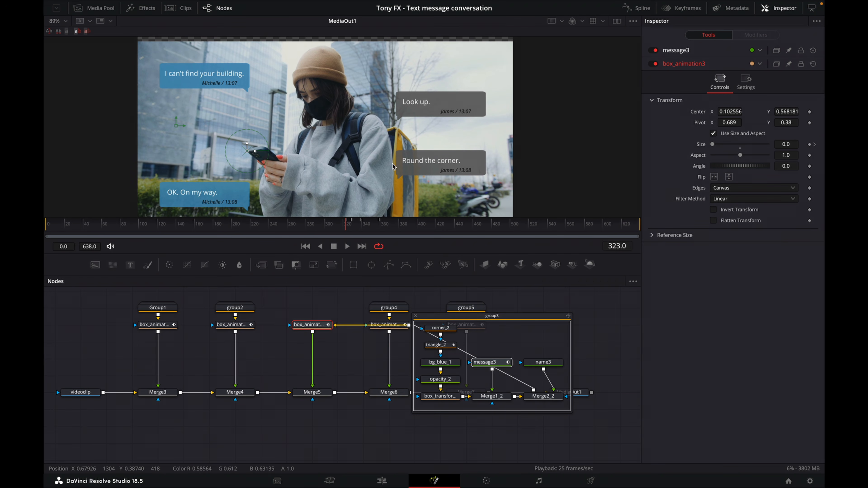
Enlarge the viewer area, play the clip from the beginning to check the third bubble's timing, and stop at frame 422.
{"action": "left_click_drag", "start_coordinate": [401, 252], "coordinate": [384, 317]}
{"action": "left_click_drag", "start_coordinate": [223, 290], "coordinate": [46, 291]}
{"action": "key", "text": "space"}
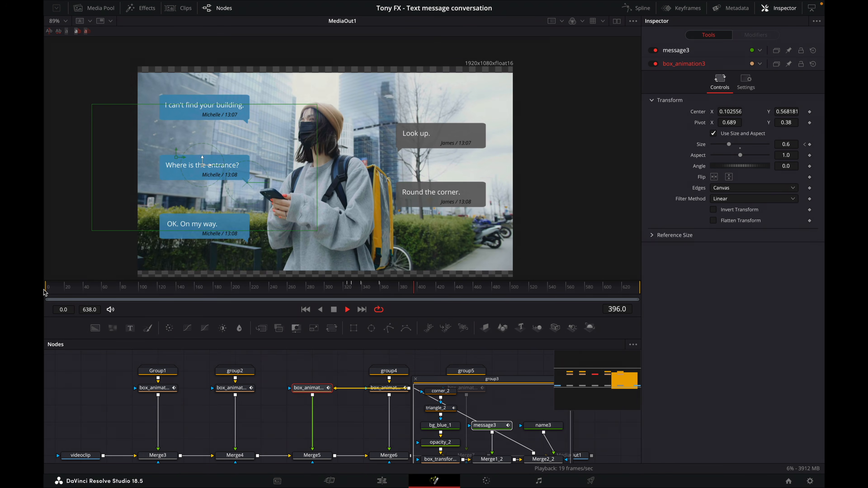
{"action": "key", "text": "space"}
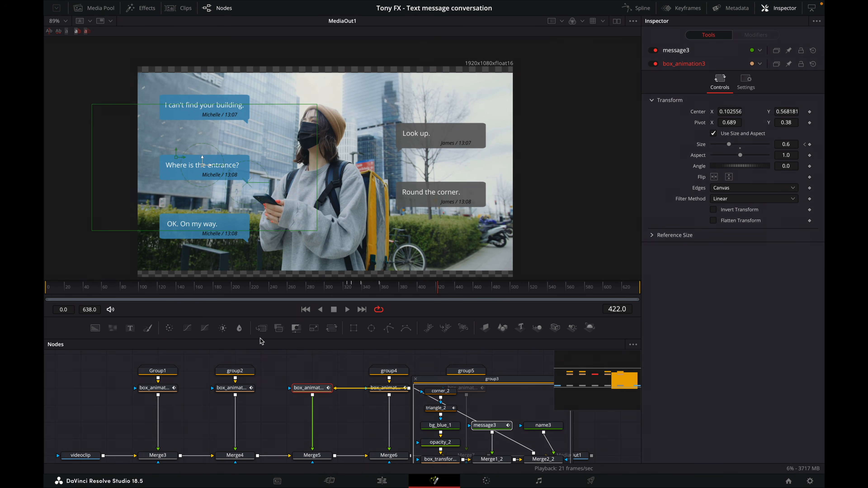
Collapse group3 and place it back above the box_animation3 node.
{"action": "left_click", "coordinate": [416, 380]}
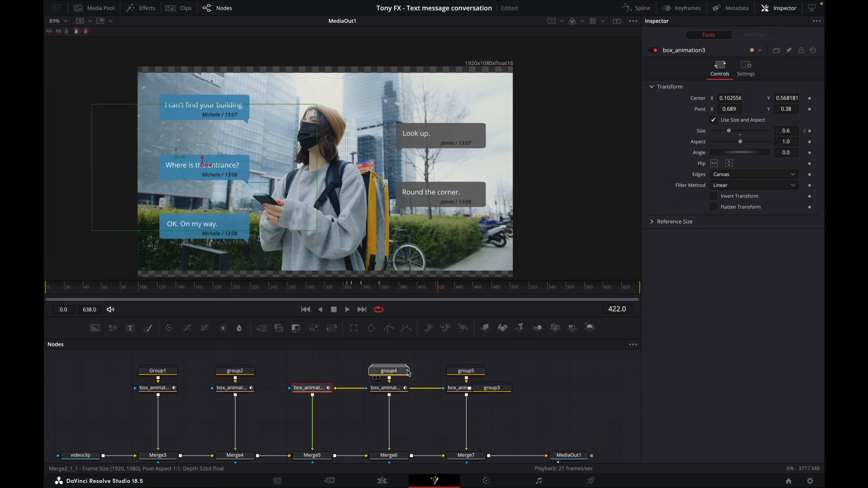
{"action": "left_click", "coordinate": [389, 371]}
{"action": "left_click_drag", "start_coordinate": [481, 382], "coordinate": [312, 382]}
Open group4 and move its expanded frame so that message4 and the box_animation4 node are both accessible.
{"action": "double_click", "coordinate": [395, 372]}
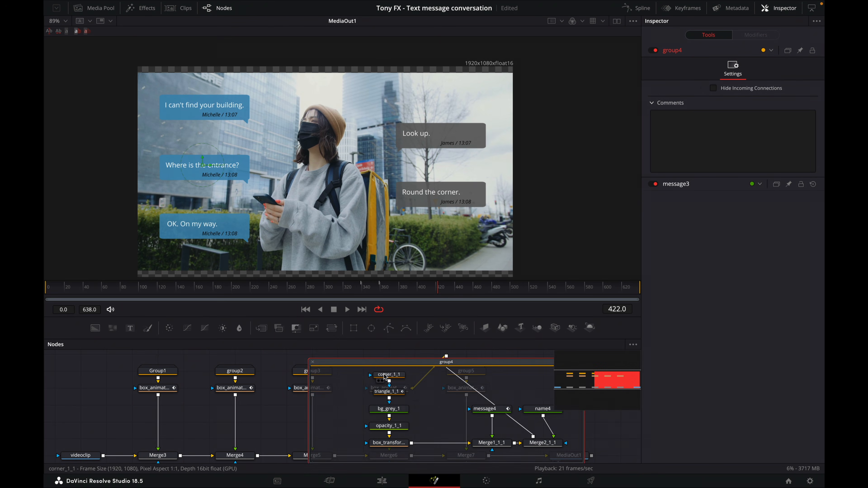
{"action": "left_click_drag", "start_coordinate": [376, 366], "coordinate": [479, 365]}
{"action": "left_click", "coordinate": [393, 388]}
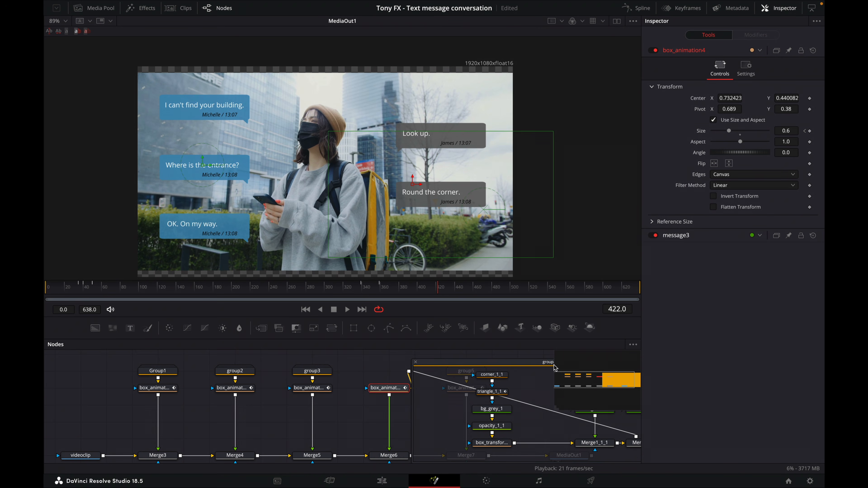
{"action": "left_click_drag", "start_coordinate": [543, 364], "coordinate": [142, 359]}
{"action": "left_click", "coordinate": [490, 411]}
{"action": "left_click", "coordinate": [390, 388]}
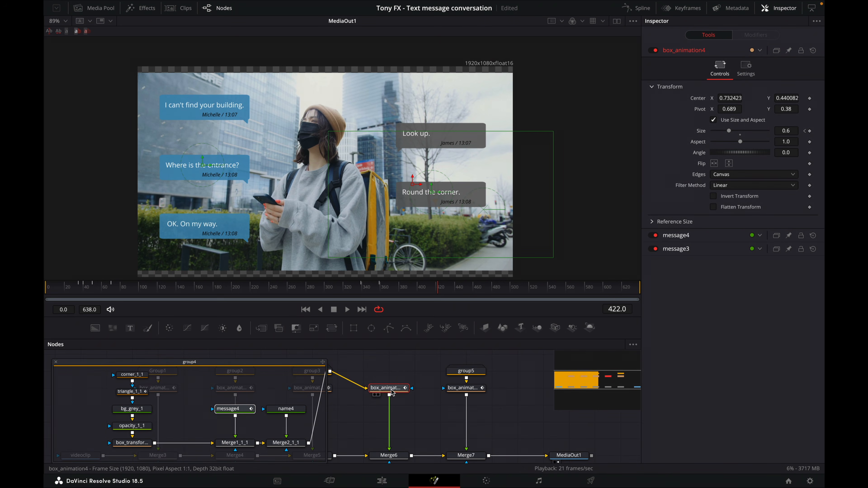
{"action": "left_click", "coordinate": [245, 410]}
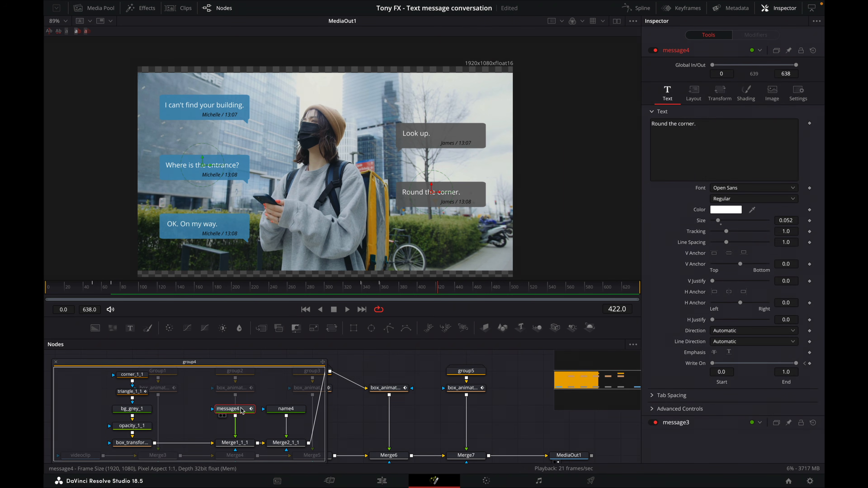
{"action": "left_click", "coordinate": [390, 390], "text": "ctrl"}
{"action": "left_click", "coordinate": [687, 8]}
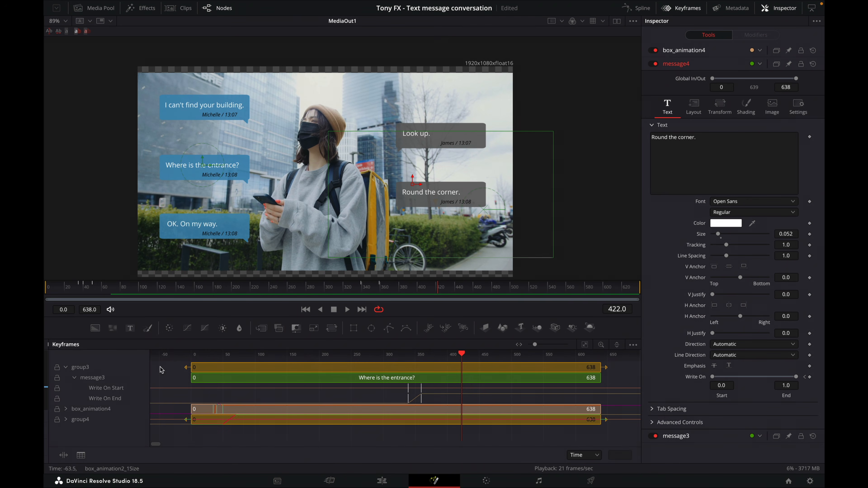
{"action": "left_click", "coordinate": [687, 12]}
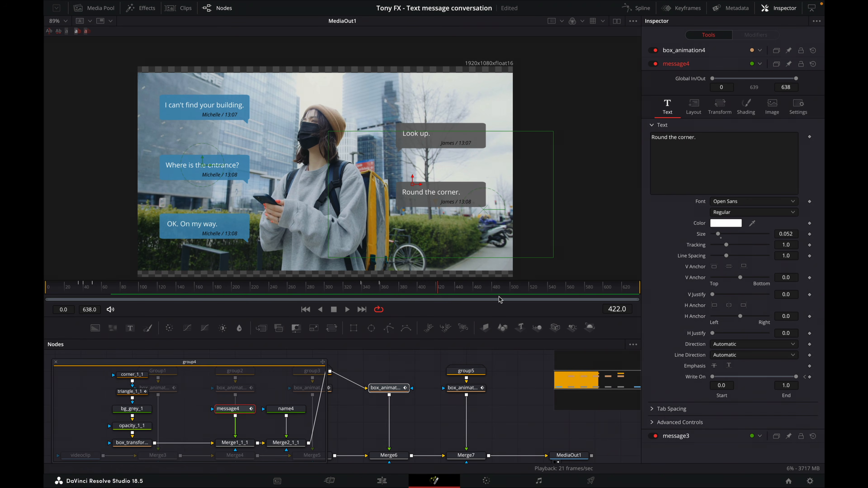
{"action": "left_click", "coordinate": [424, 363]}
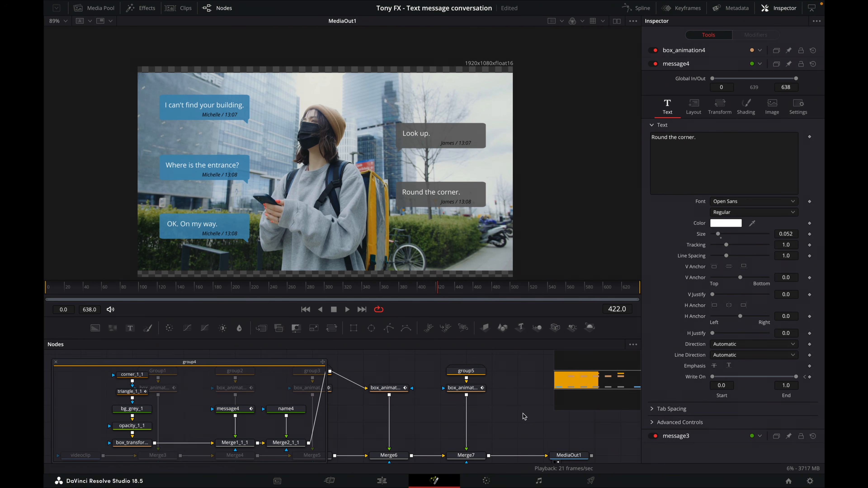
Select only box_animation4 and message4 and show them in the Keyframes editor with the Size and Write On tracks expanded.
{"action": "left_click", "coordinate": [393, 389]}
{"action": "left_click", "coordinate": [241, 409], "text": "ctrl"}
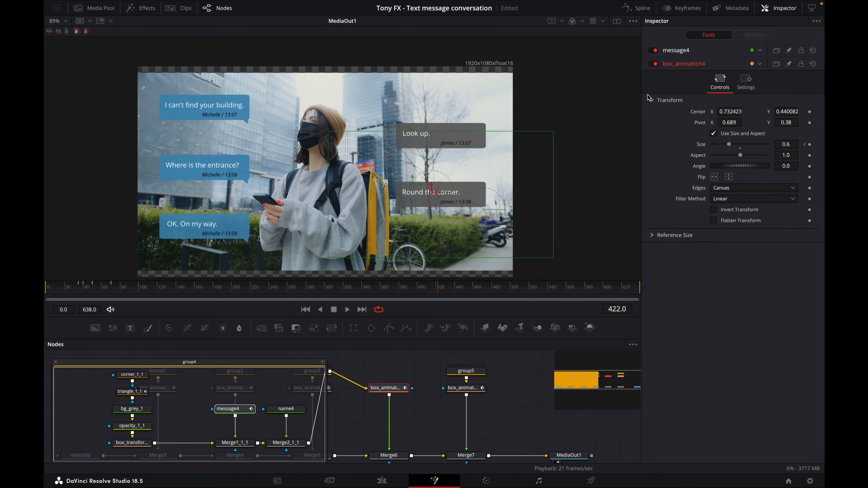
{"action": "left_click", "coordinate": [680, 10]}
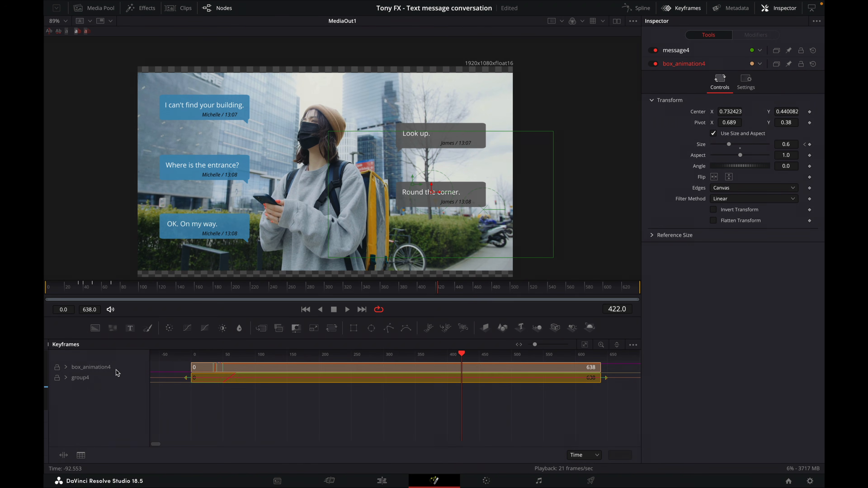
{"action": "left_click", "coordinate": [65, 377]}
{"action": "left_click", "coordinate": [66, 367]}
{"action": "left_click", "coordinate": [74, 398]}
Shift all box_animation4 and message4 keyframes together so the first lands at frame 422, and play back the clip up to frame 527.
{"action": "left_click_drag", "start_coordinate": [288, 437], "coordinate": [192, 375]}
{"action": "left_click_drag", "start_coordinate": [250, 423], "coordinate": [487, 429]}
{"action": "left_click_drag", "start_coordinate": [269, 288], "coordinate": [76, 289]}
{"action": "key", "text": "space"}
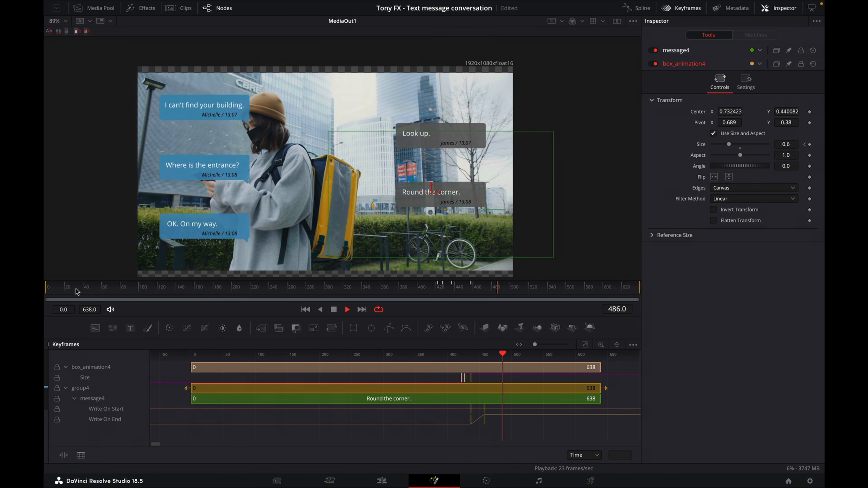
{"action": "key", "text": "space"}
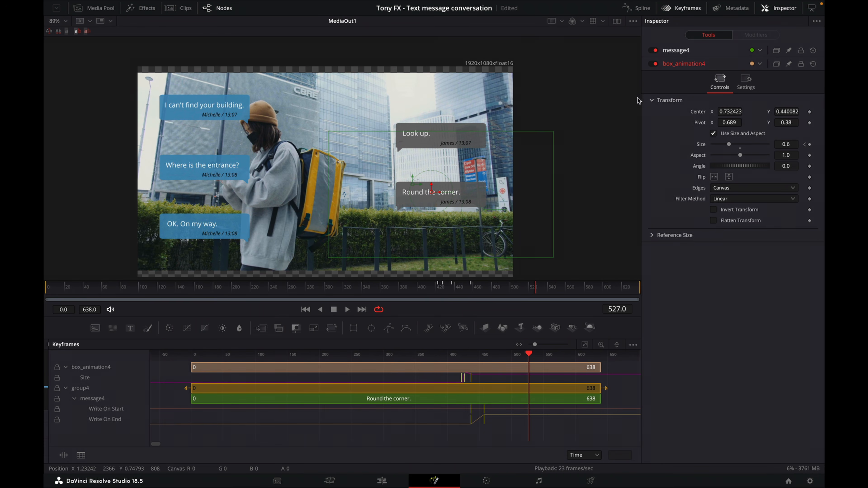
Return to the node graph, collapse group4 back above the box_animation4 node, and open group5.
{"action": "left_click", "coordinate": [688, 8]}
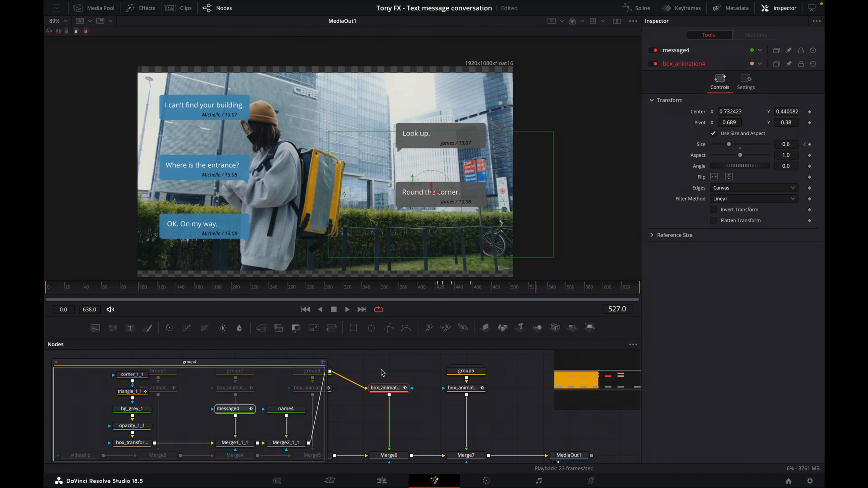
{"action": "left_click", "coordinate": [56, 362]}
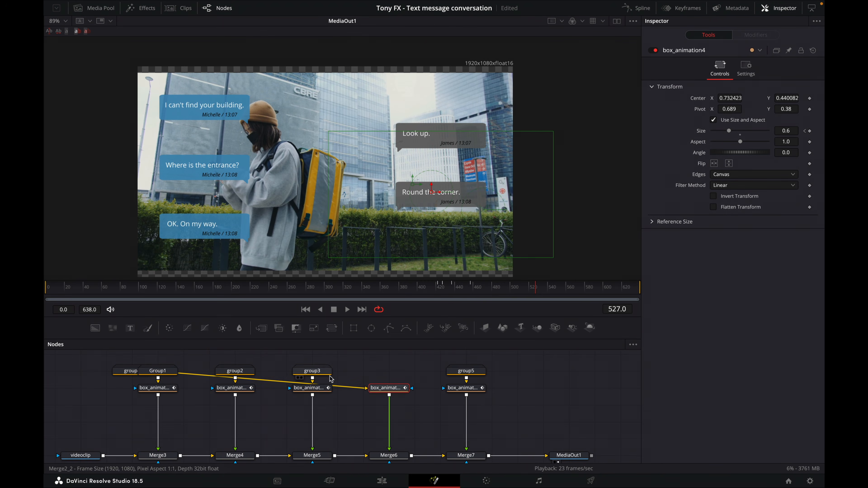
{"action": "left_click_drag", "start_coordinate": [152, 370], "coordinate": [547, 357]}
{"action": "double_click", "coordinate": [462, 373]}
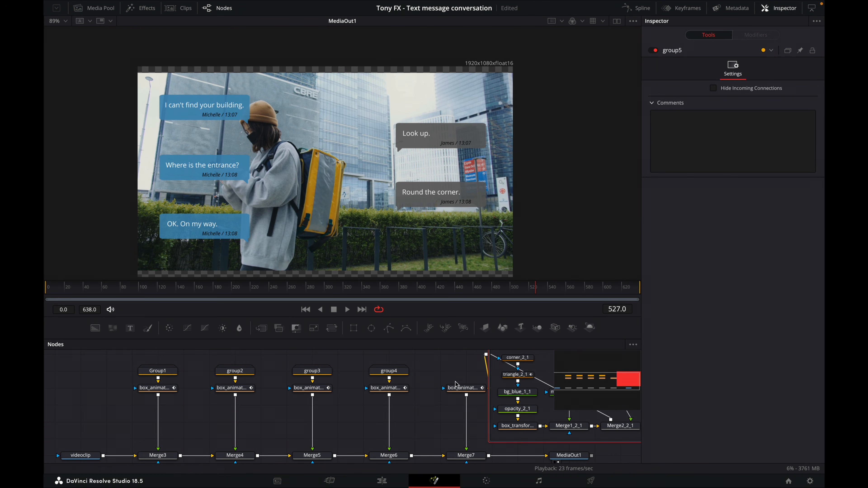
Select box_animation5 and group5's message5 together and show them in the Keyframes editor with the Size and Write On tracks expanded.
{"action": "left_click", "coordinate": [461, 388]}
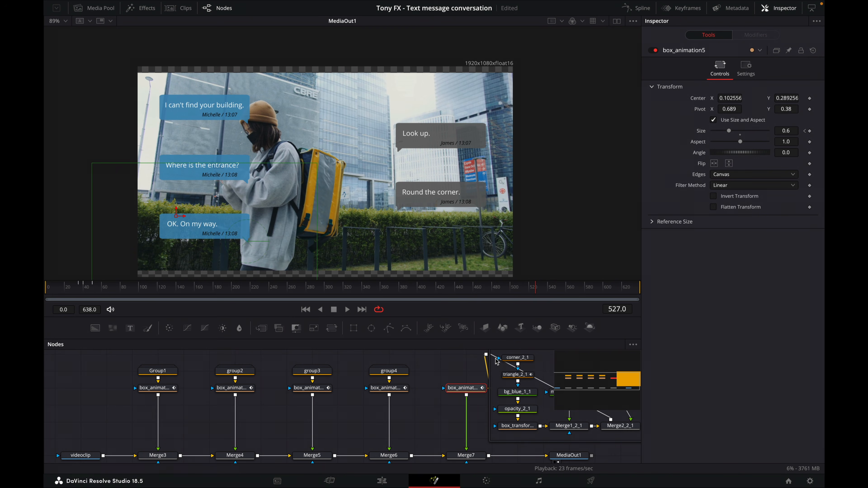
{"action": "left_click_drag", "start_coordinate": [443, 364], "coordinate": [302, 363]}
{"action": "left_click", "coordinate": [424, 391], "text": "ctrl"}
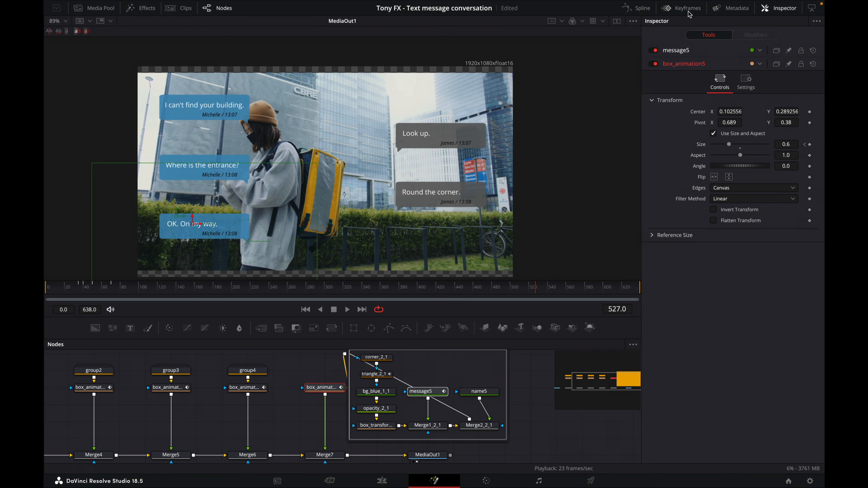
{"action": "left_click", "coordinate": [673, 8]}
{"action": "left_click", "coordinate": [66, 377]}
{"action": "left_click", "coordinate": [74, 389]}
{"action": "left_click", "coordinate": [66, 367]}
Shift all box_animation5 and message5 keyframes together so the first lands at frame 527, and collapse group5 in the node graph.
{"action": "mouse_move", "coordinate": [278, 433]}
{"action": "left_mouse_down"}
{"action": "mouse_move", "coordinate": [198, 397]}
{"action": "mouse_move", "coordinate": [177, 374]}
{"action": "left_mouse_up"}
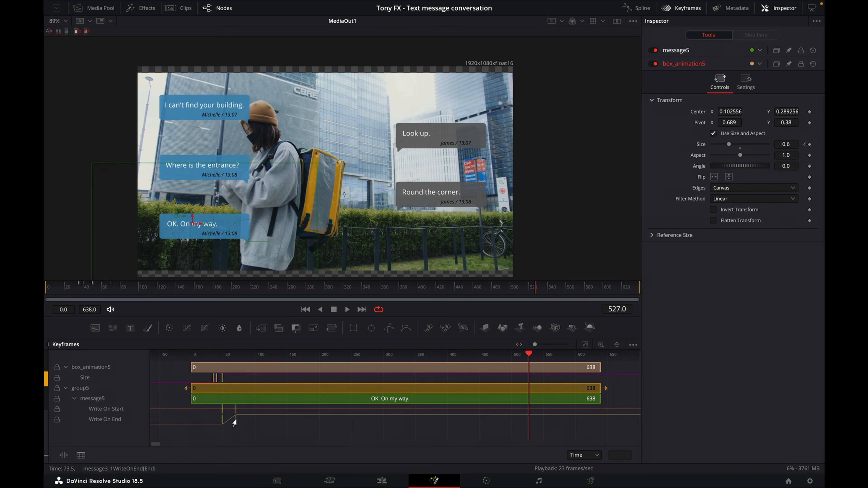
{"action": "left_click_drag", "start_coordinate": [242, 417], "coordinate": [553, 414]}
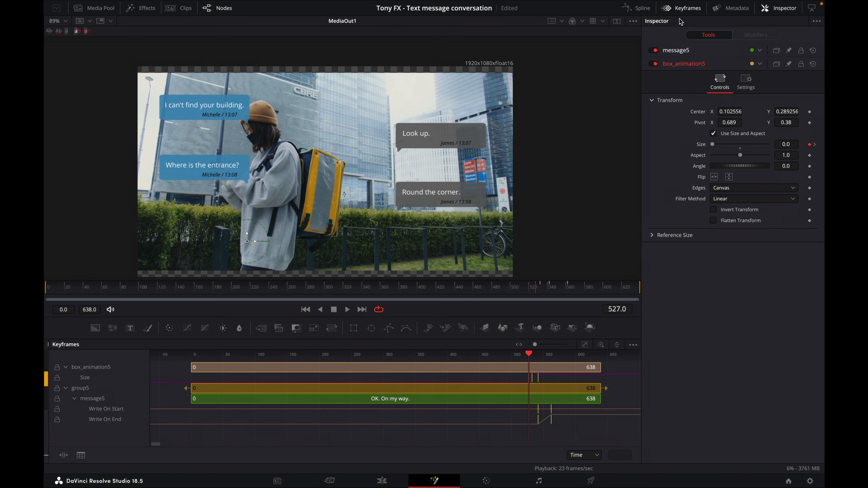
{"action": "left_click", "coordinate": [681, 13]}
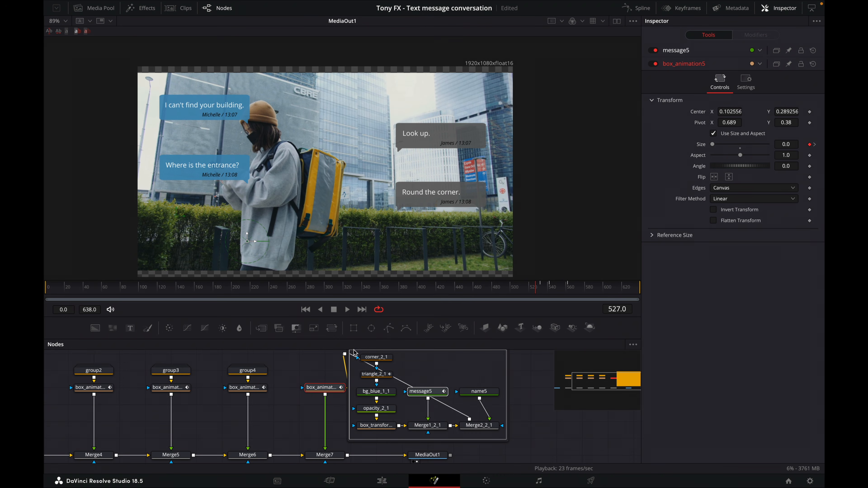
{"action": "left_click_drag", "start_coordinate": [450, 389], "coordinate": [454, 396]}
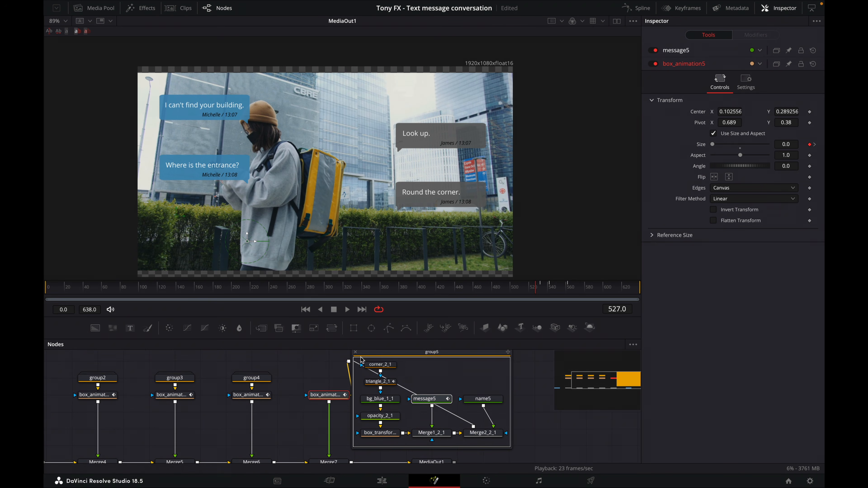
{"action": "left_click", "coordinate": [355, 351]}
Play back the composition from frame 0 and examine the two grey bubbles' name placement and background shade up close.
{"action": "left_click_drag", "start_coordinate": [321, 288], "coordinate": [45, 293]}
{"action": "key", "text": "space"}
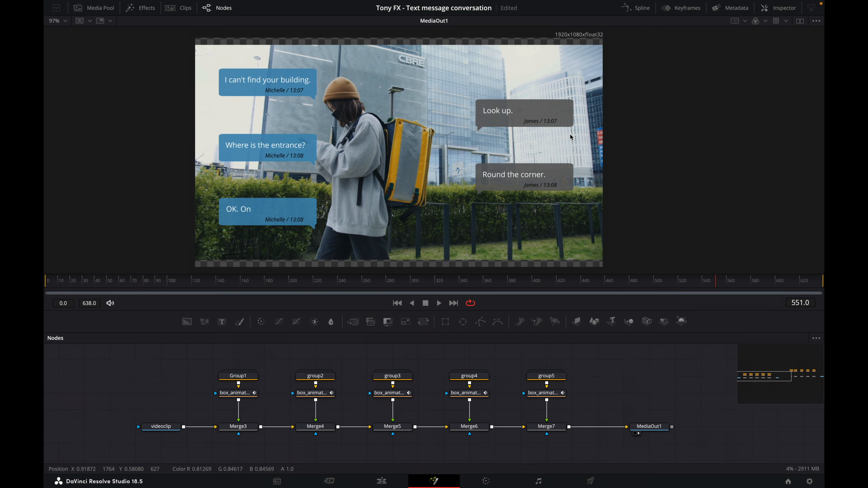
{"action": "scroll", "coordinate": [563, 172], "scroll_direction": "up", "scroll_amount": 1}
{"action": "scroll", "coordinate": [564, 174], "scroll_direction": "up", "scroll_amount": 2}
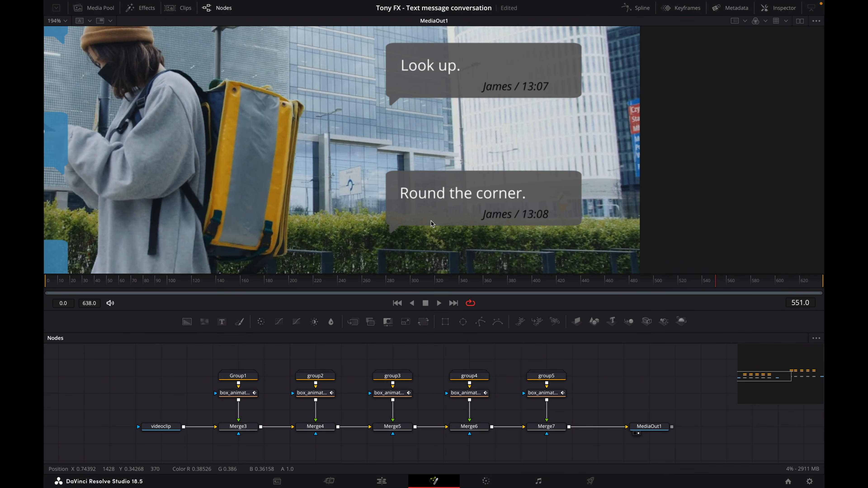
{"action": "scroll", "coordinate": [464, 197], "scroll_direction": "down", "scroll_amount": 3}
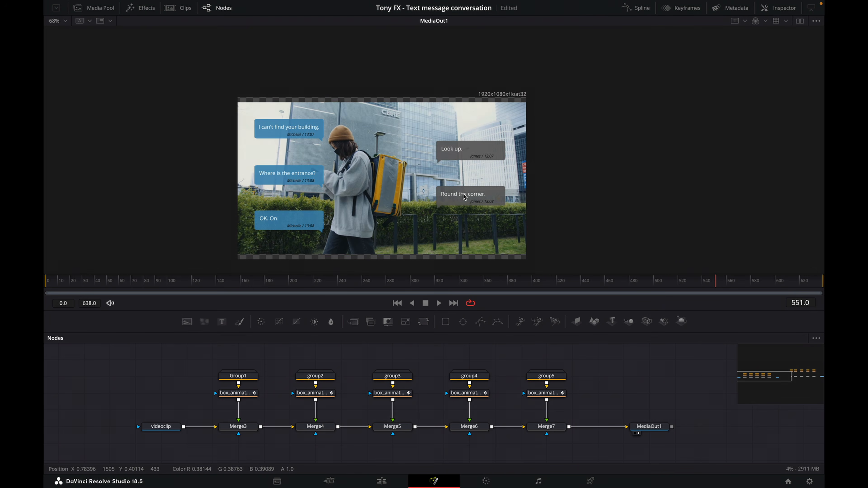
{"action": "scroll", "coordinate": [480, 161], "scroll_direction": "up", "scroll_amount": 2}
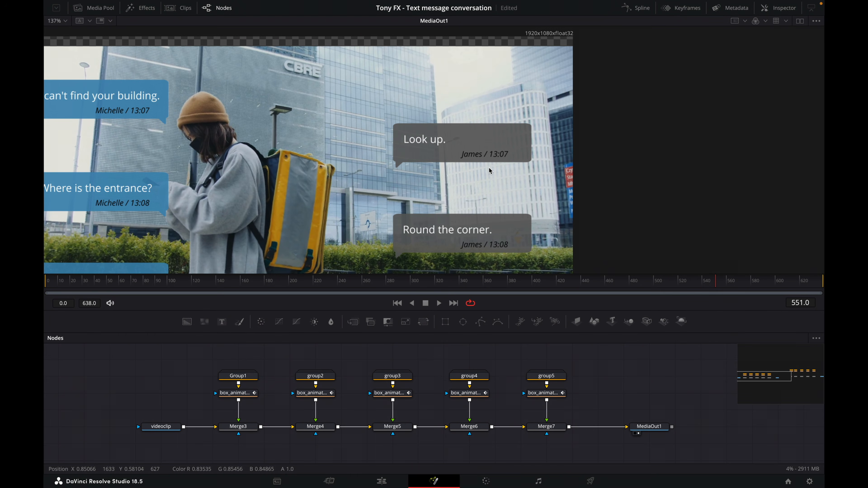
{"action": "left_click_drag", "start_coordinate": [508, 180], "coordinate": [493, 173]}
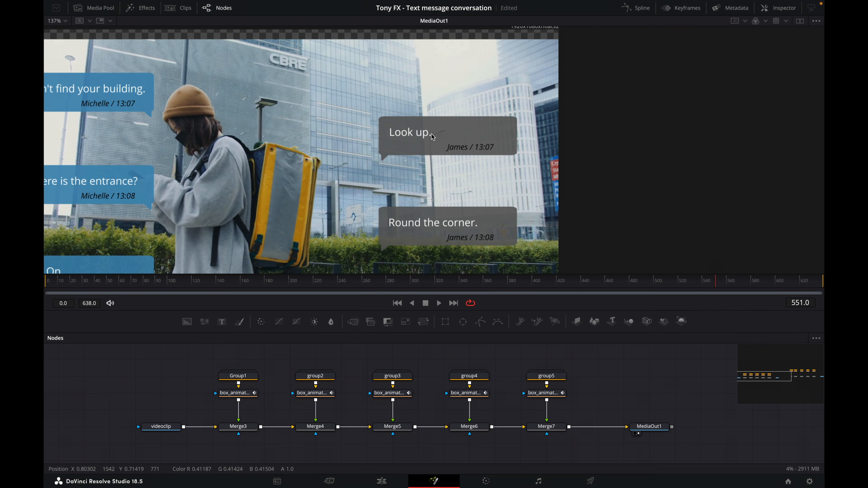
Open group2, shift the name2 text left so it sits beneath the start of the "Look up." message, and collapse the group.
{"action": "left_click", "coordinate": [326, 374]}
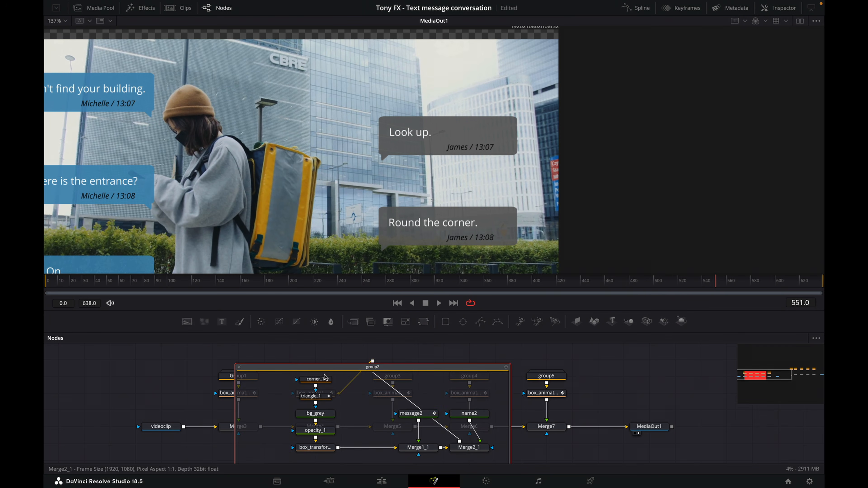
{"action": "left_click", "coordinate": [464, 416]}
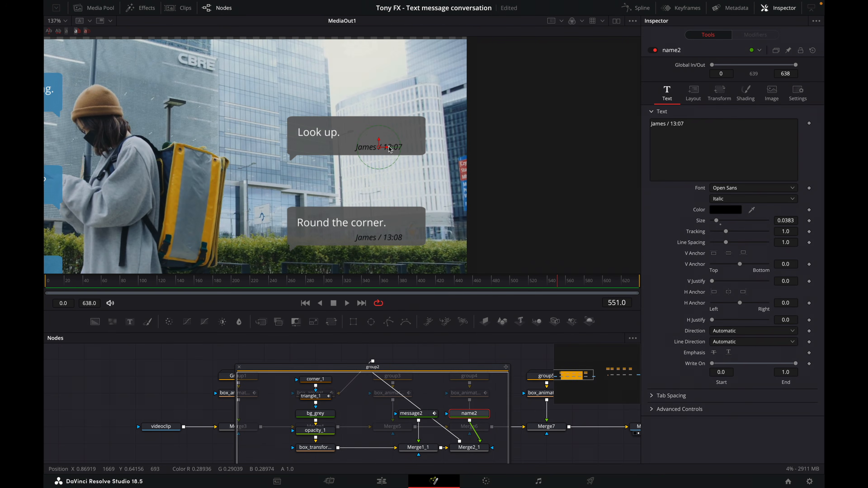
{"action": "left_click_drag", "start_coordinate": [388, 148], "coordinate": [337, 148]}
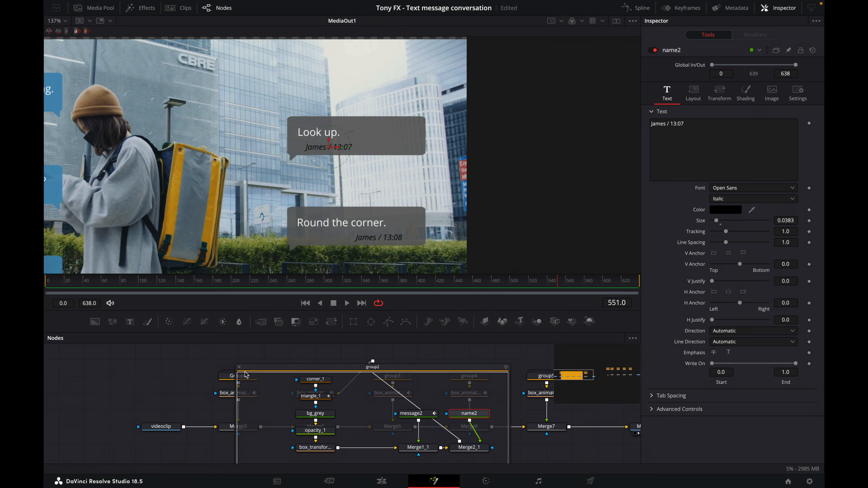
{"action": "left_click", "coordinate": [239, 368]}
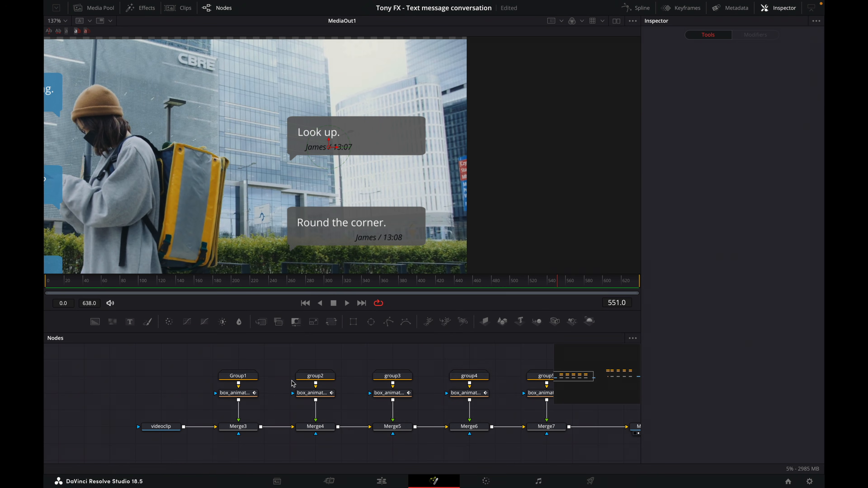
Open group4, shift the name4 text left so it sits beneath the start of "Round the corner.", and collapse the group.
{"action": "double_click", "coordinate": [477, 380]}
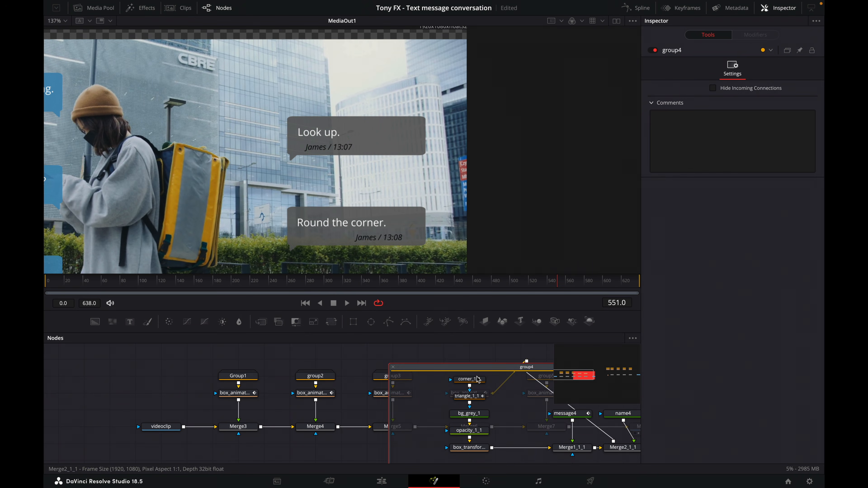
{"action": "left_click", "coordinate": [623, 415]}
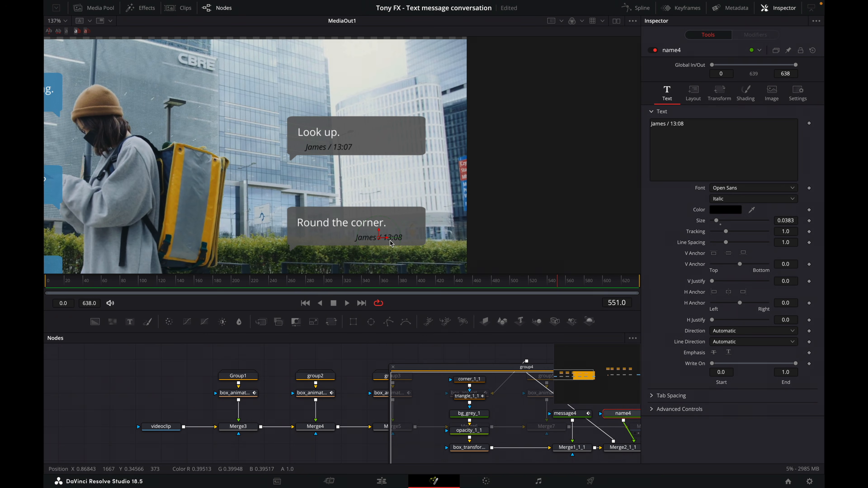
{"action": "left_click_drag", "start_coordinate": [387, 241], "coordinate": [339, 245]}
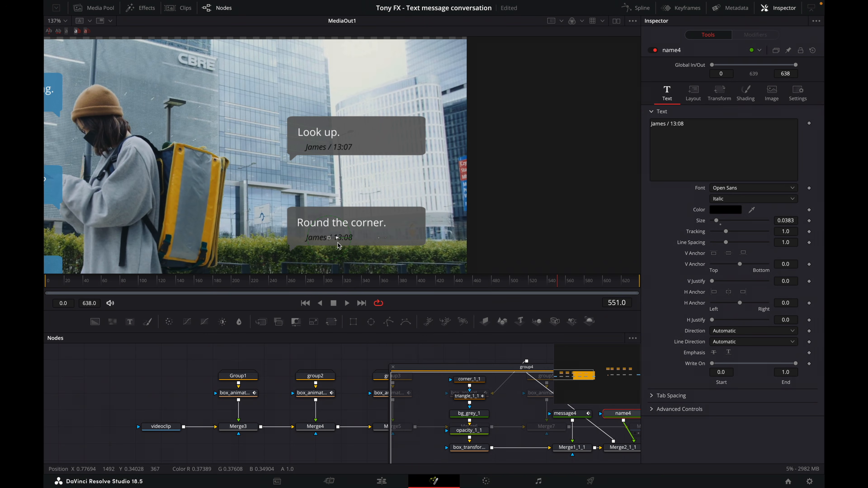
{"action": "left_click", "coordinate": [393, 367]}
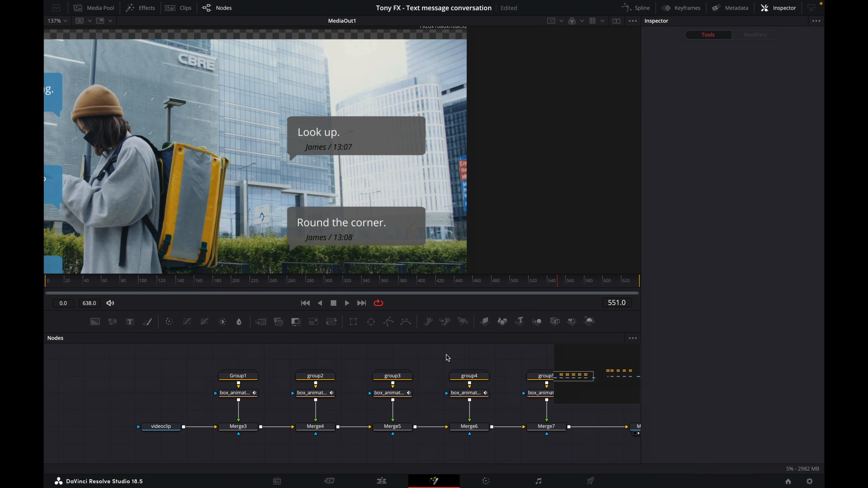
Lighten the bg_grey background in group2 to hex 7F7F7F, copy that hex code, and collapse the group.
{"action": "double_click", "coordinate": [317, 376]}
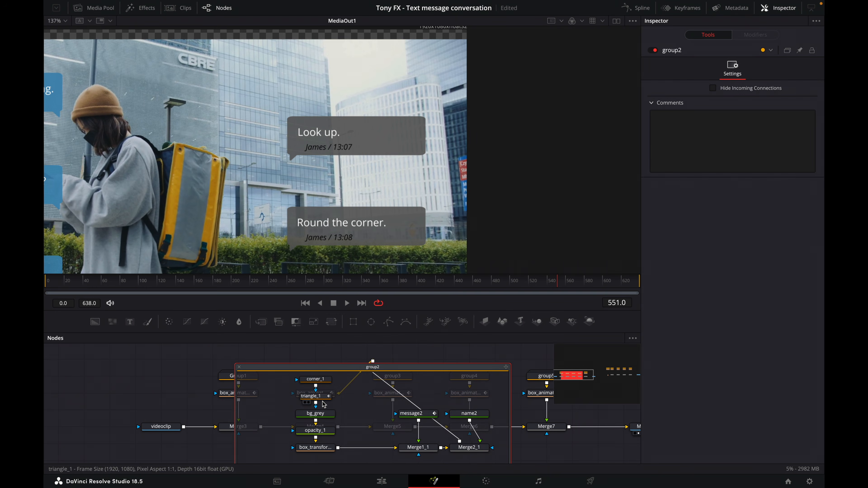
{"action": "left_click", "coordinate": [323, 414]}
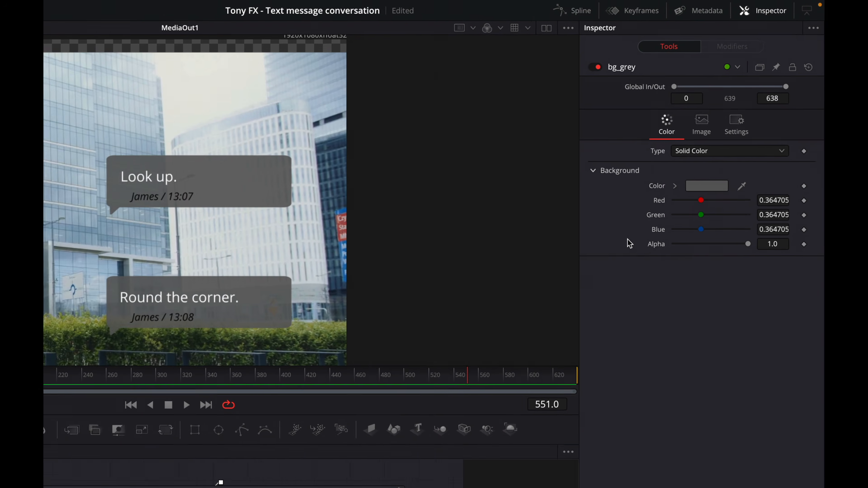
{"action": "left_click", "coordinate": [690, 209]}
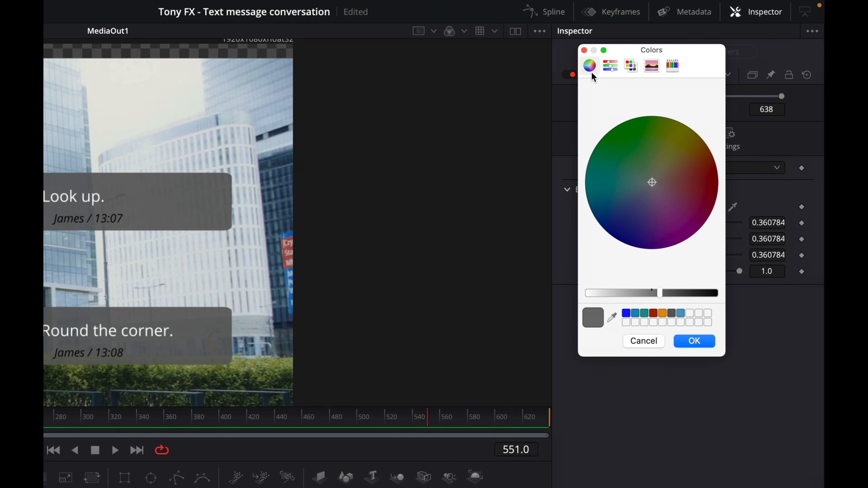
{"action": "left_click_drag", "start_coordinate": [656, 294], "coordinate": [649, 293]}
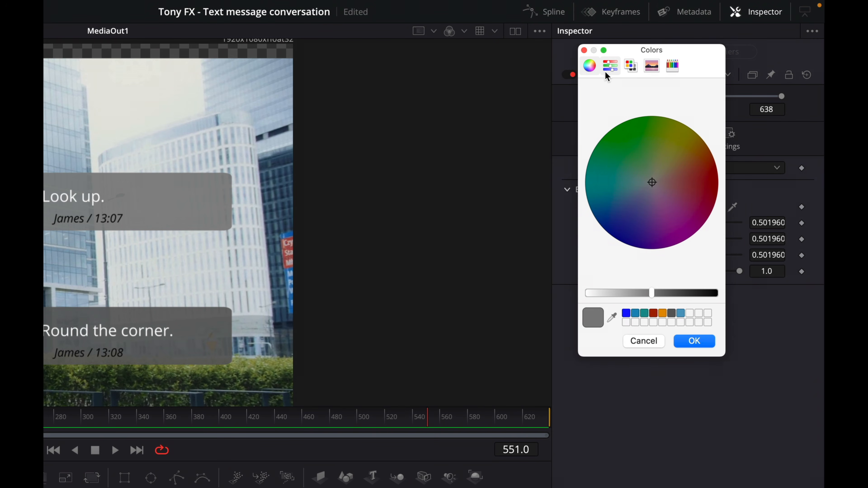
{"action": "left_click", "coordinate": [610, 65]}
{"action": "double_click", "coordinate": [692, 210]}
{"action": "right_click", "coordinate": [693, 209]}
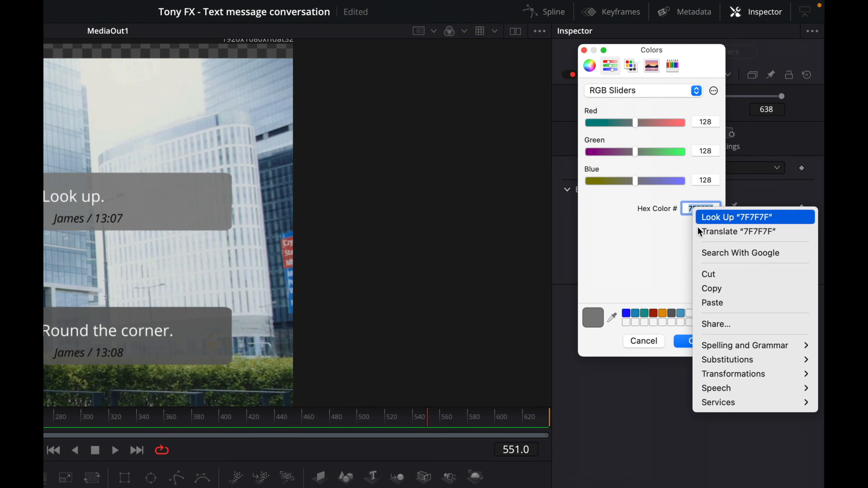
{"action": "left_click", "coordinate": [714, 289]}
{"action": "left_click", "coordinate": [694, 341]}
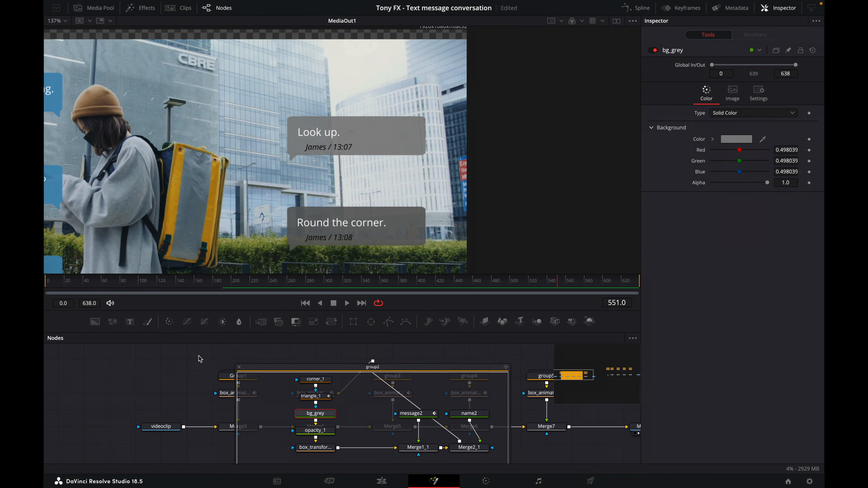
{"action": "left_click", "coordinate": [239, 367]}
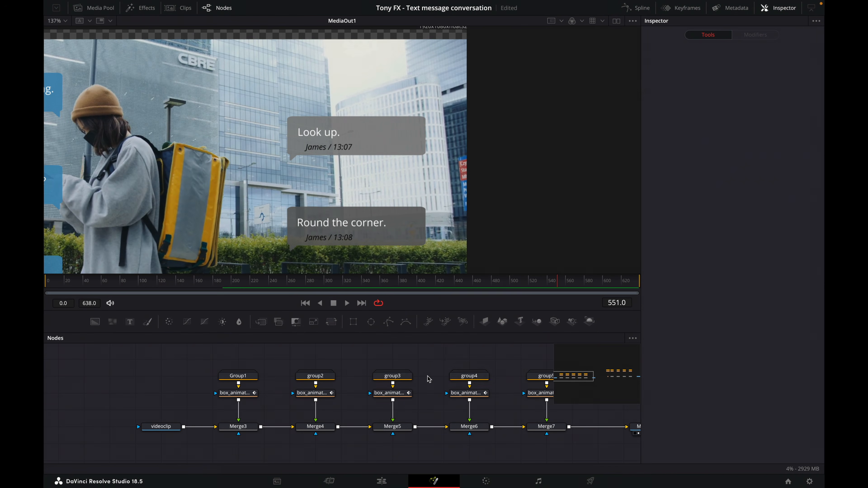
Paste the copied hex color 7F7F7F into the bg_grey_1 background in group4, and collapse the group.
{"action": "double_click", "coordinate": [473, 377]}
{"action": "left_click", "coordinate": [469, 413]}
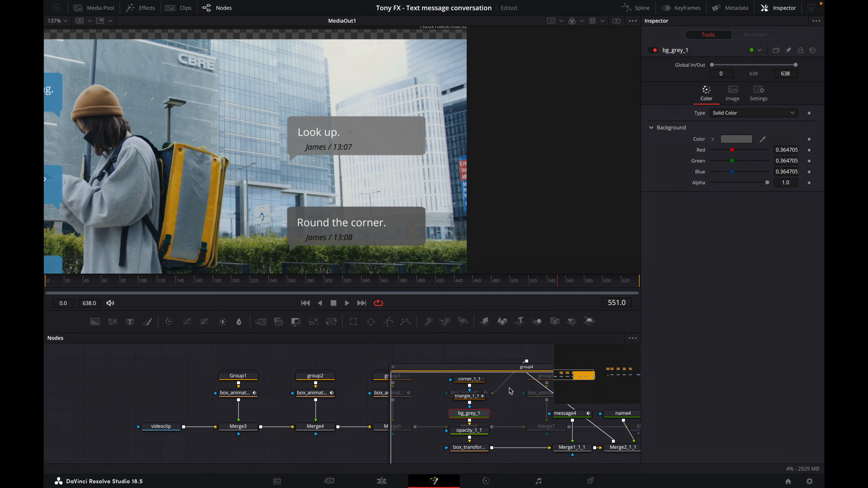
{"action": "left_click", "coordinate": [739, 142]}
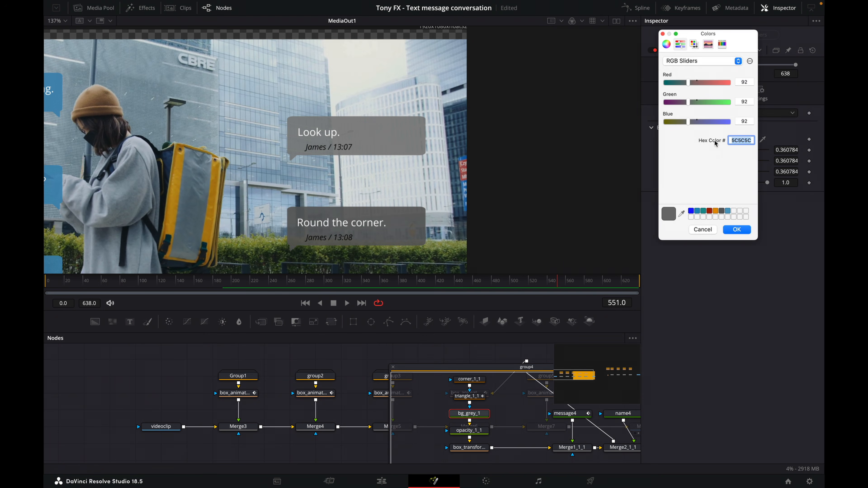
{"action": "right_click", "coordinate": [737, 139]}
{"action": "left_click", "coordinate": [758, 202]}
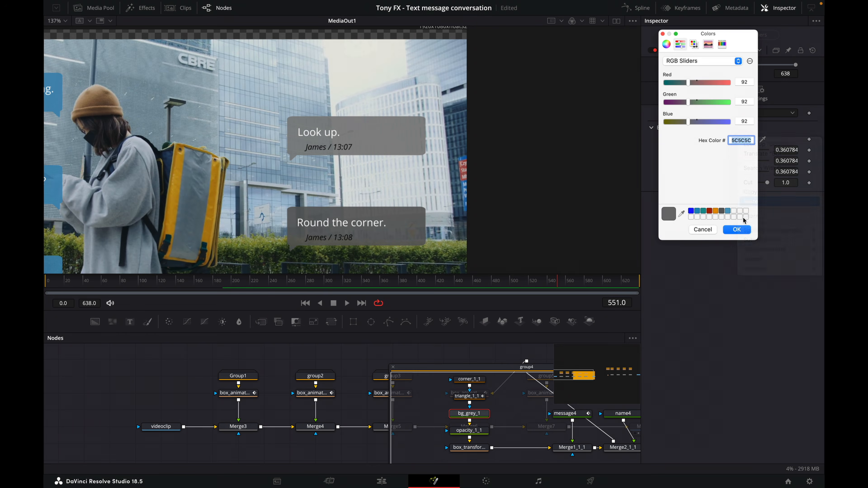
{"action": "left_click", "coordinate": [738, 230]}
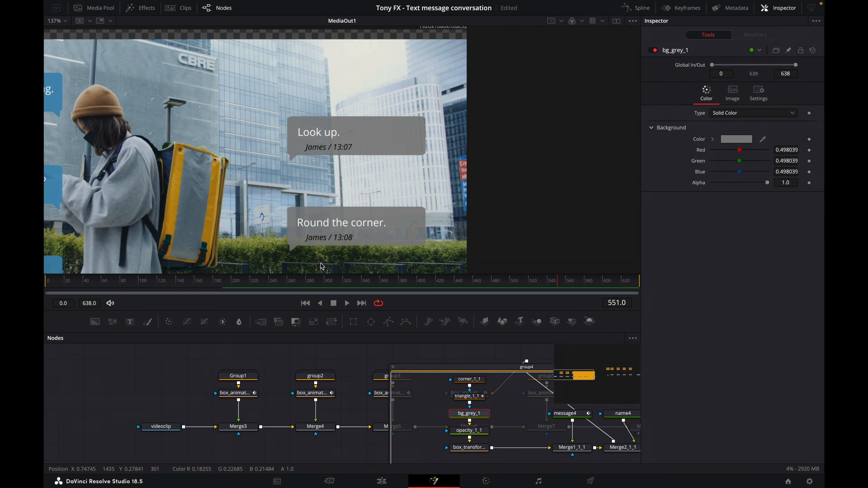
{"action": "left_click", "coordinate": [394, 368]}
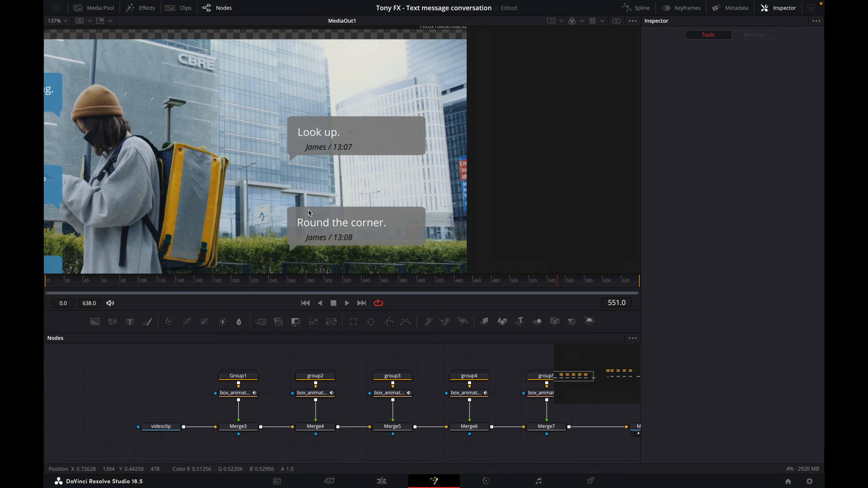
Switch to the Edit page and play back the Fusion clip from the start of the timeline.
{"action": "scroll", "coordinate": [309, 213], "scroll_direction": "down", "scroll_amount": 4}
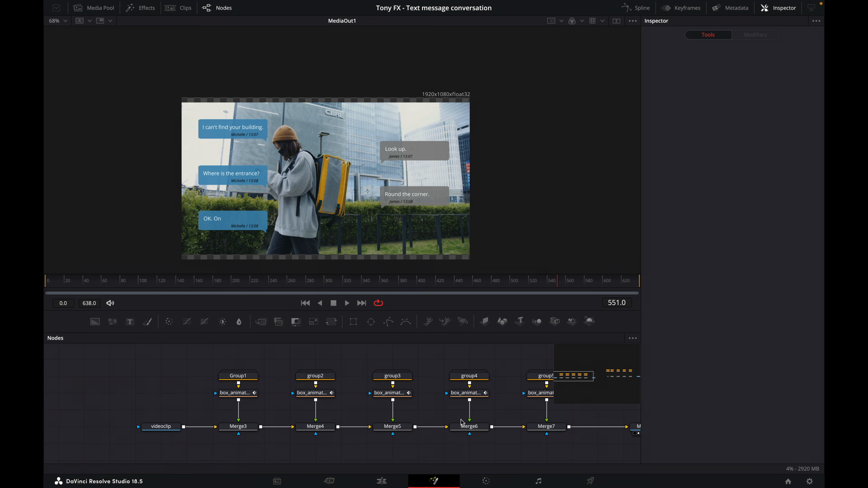
{"action": "left_click", "coordinate": [389, 480]}
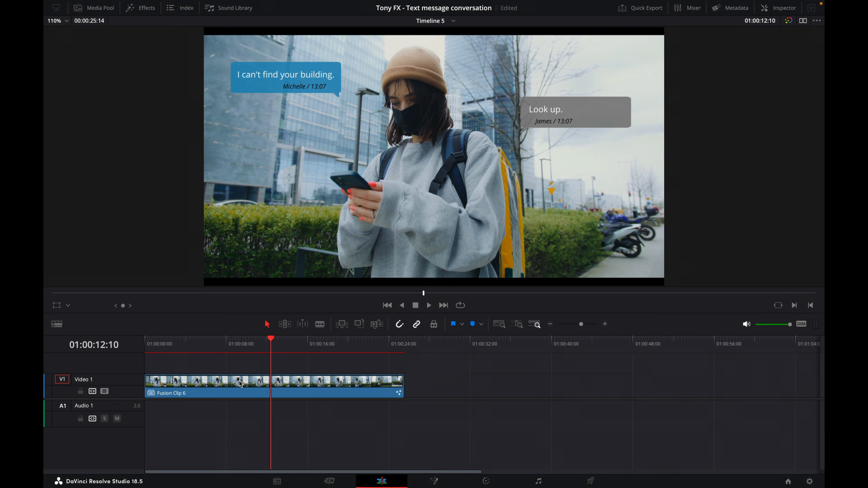
{"action": "left_click_drag", "start_coordinate": [197, 343], "coordinate": [137, 345]}
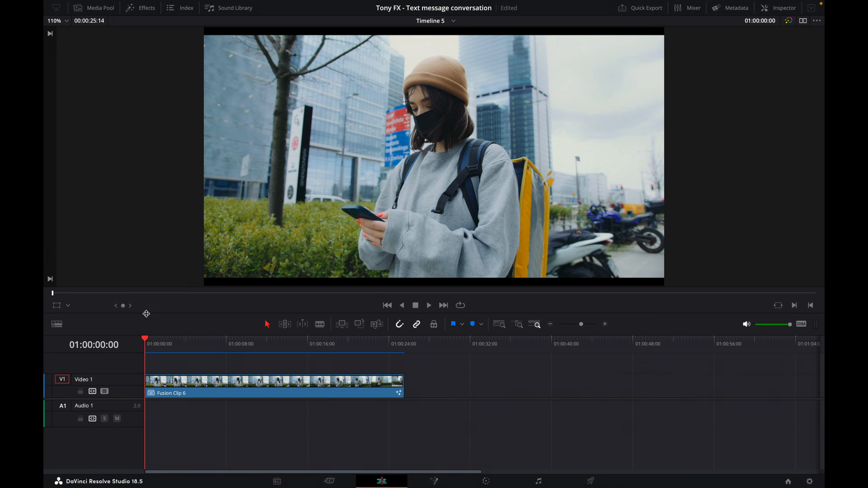
{"action": "key", "text": "space"}
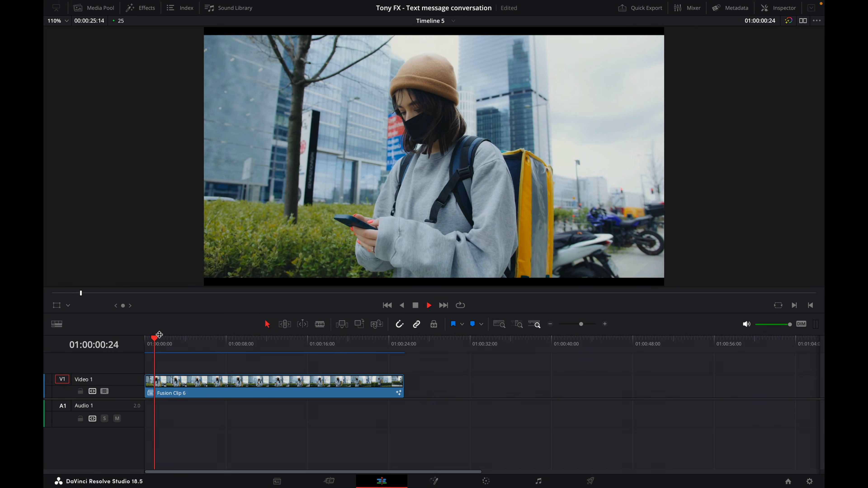